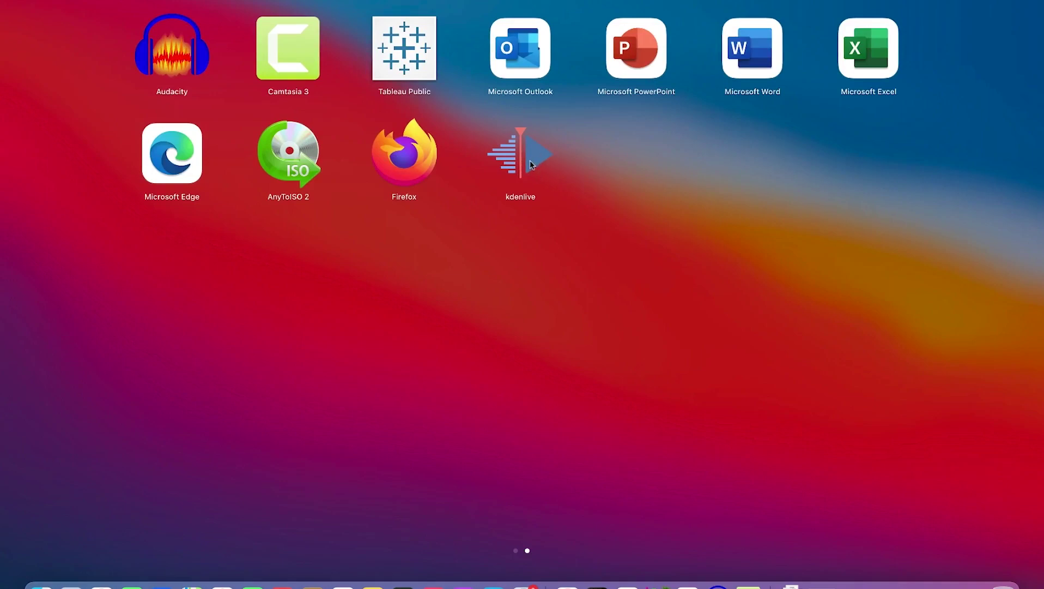
- Launch Kdenlive
left_click(521, 156)
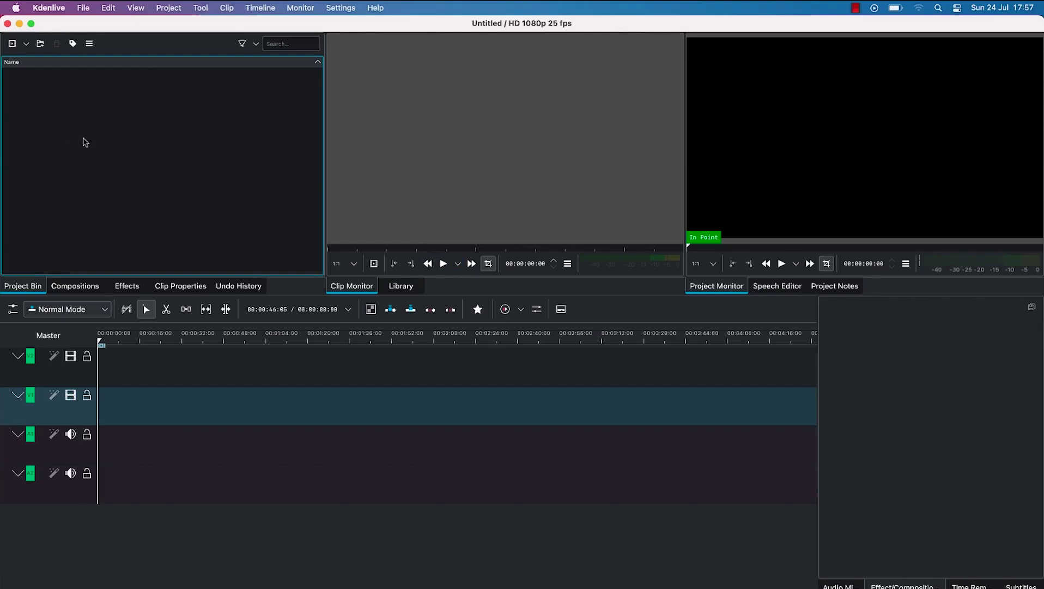
left_click(26, 46)
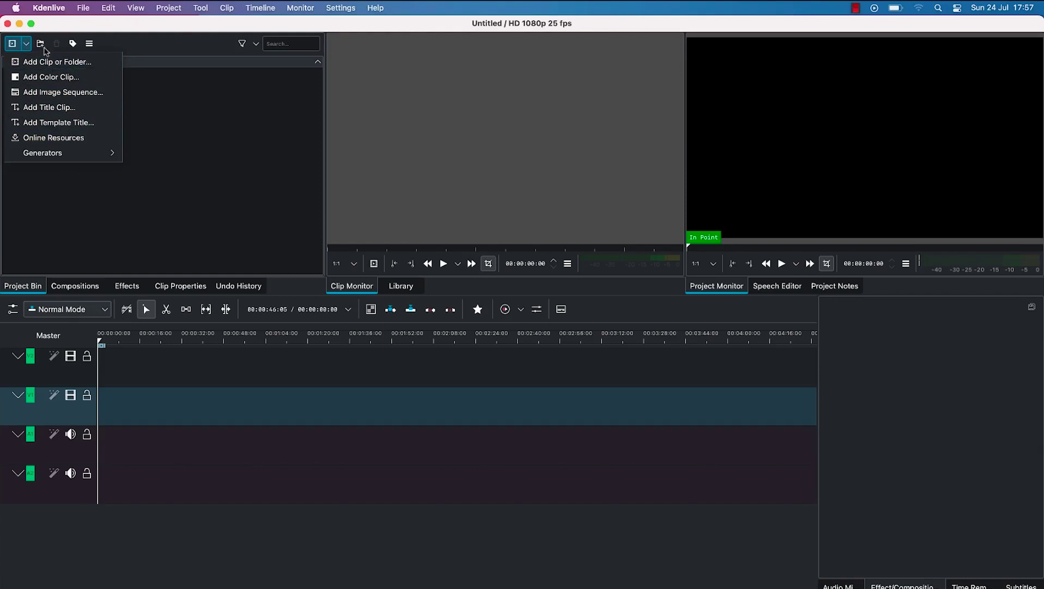
left_click(86, 46)
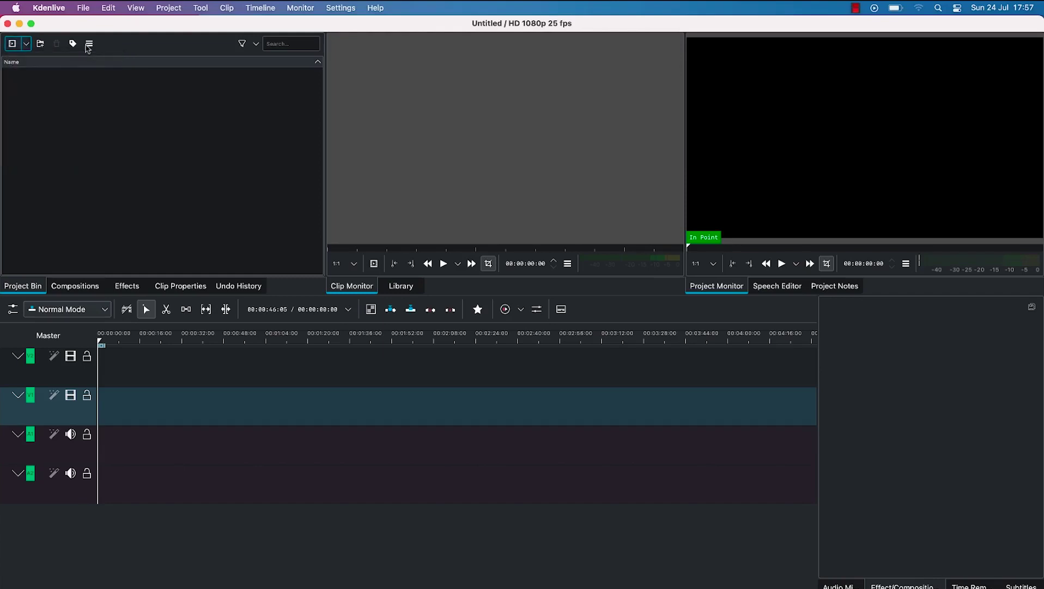
left_click(89, 45)
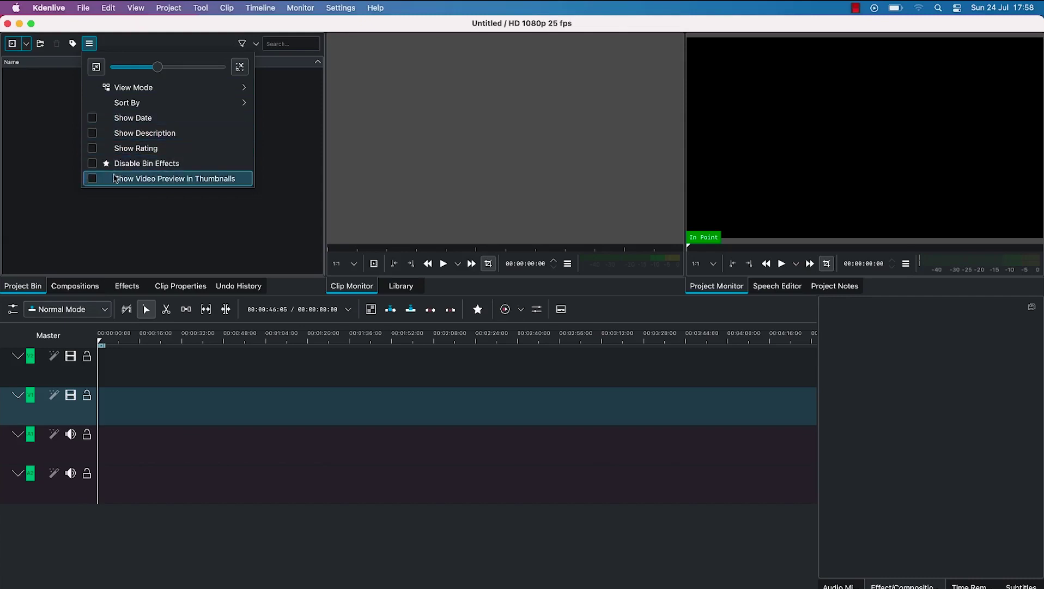
left_click(46, 102)
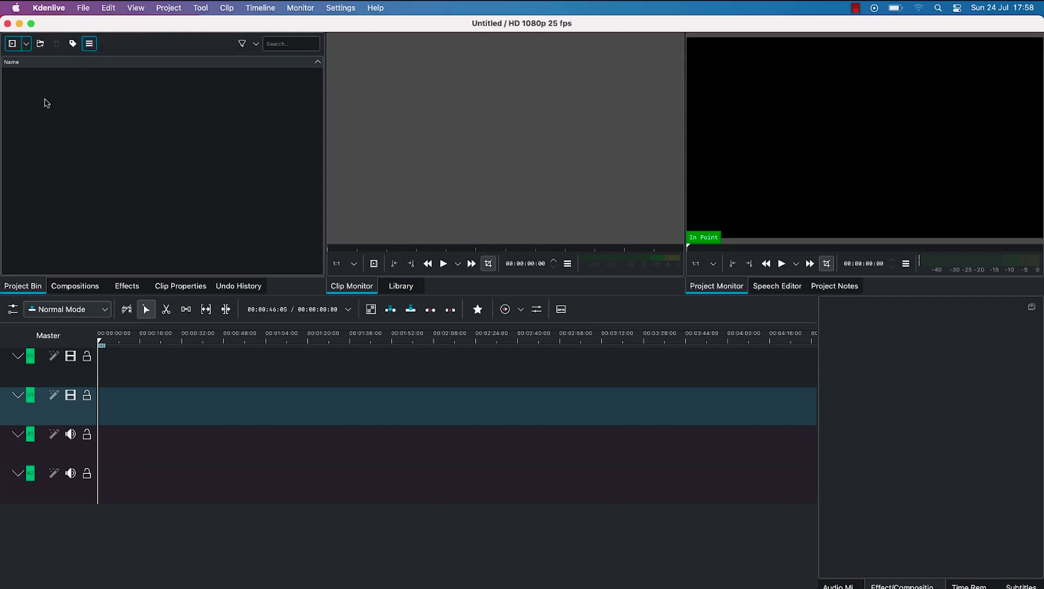
left_click(255, 44)
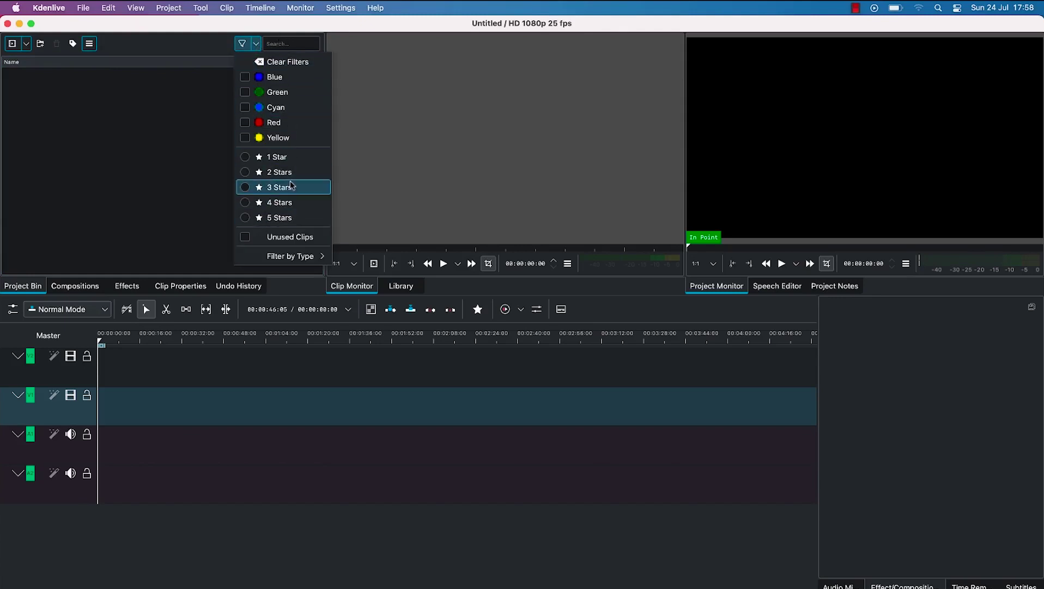
left_click(150, 125)
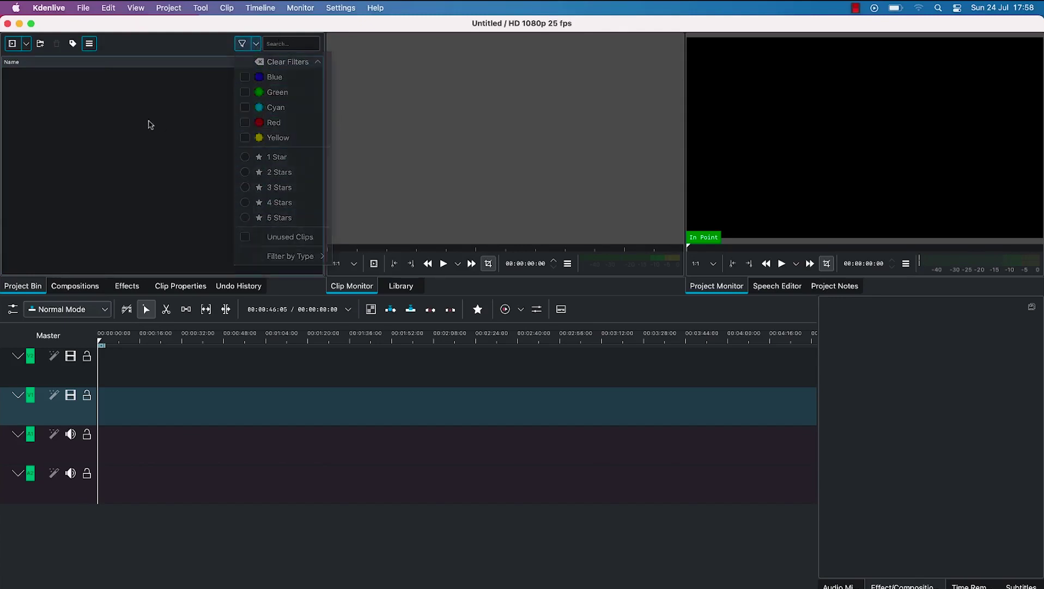
- Import the video Intro final.mp4 from the Intro folder into the project bin
left_click(25, 47)
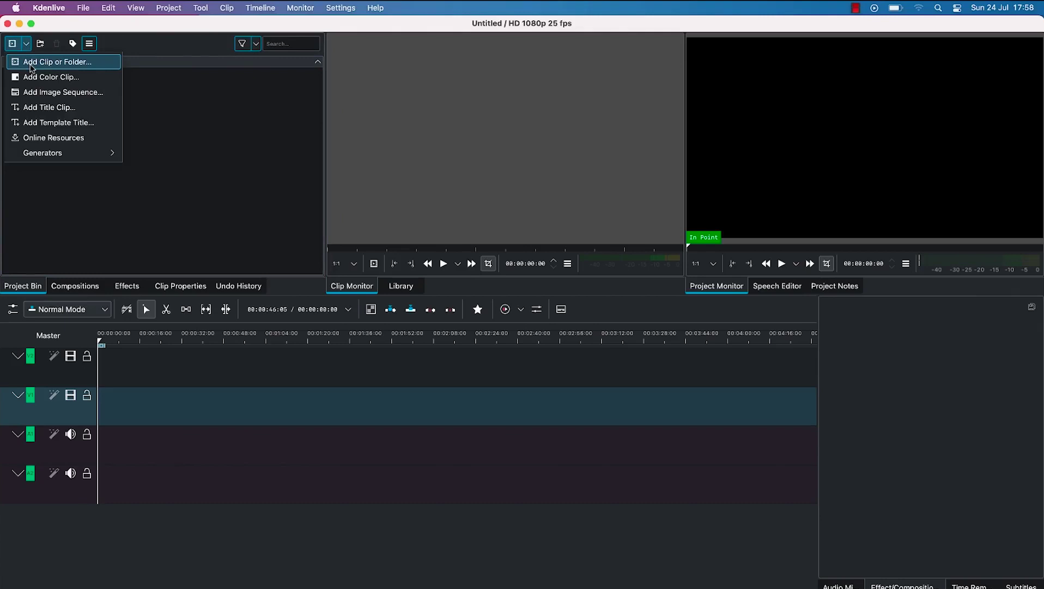
left_click(30, 65)
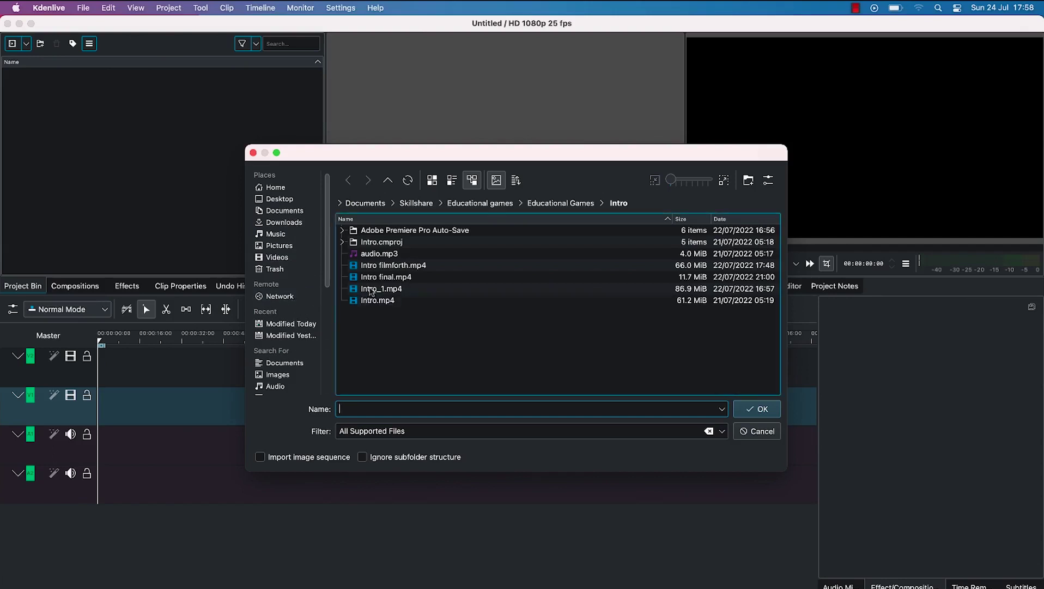
left_click(393, 278)
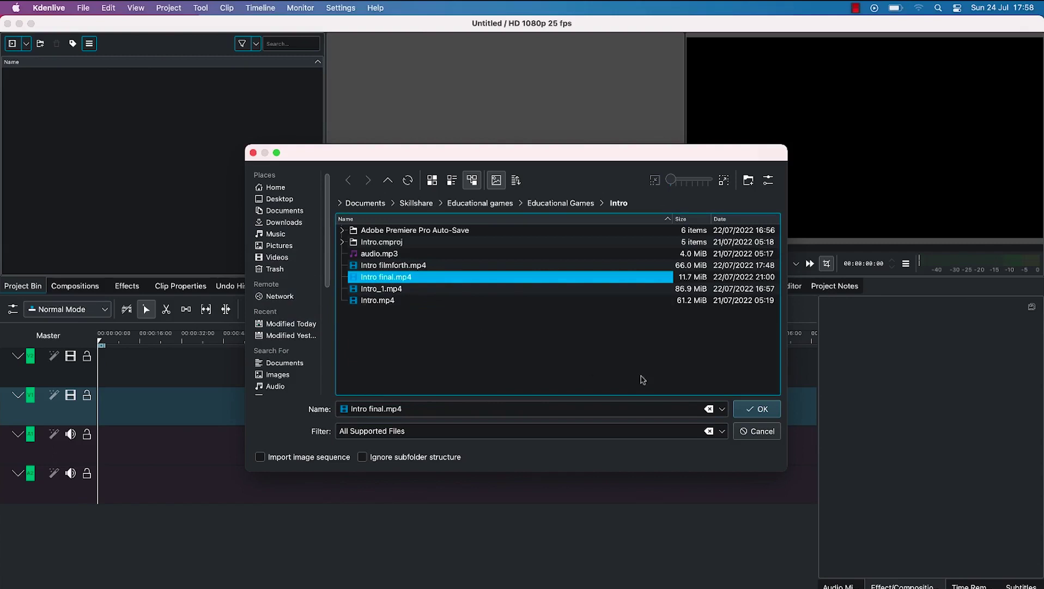
left_click(757, 411)
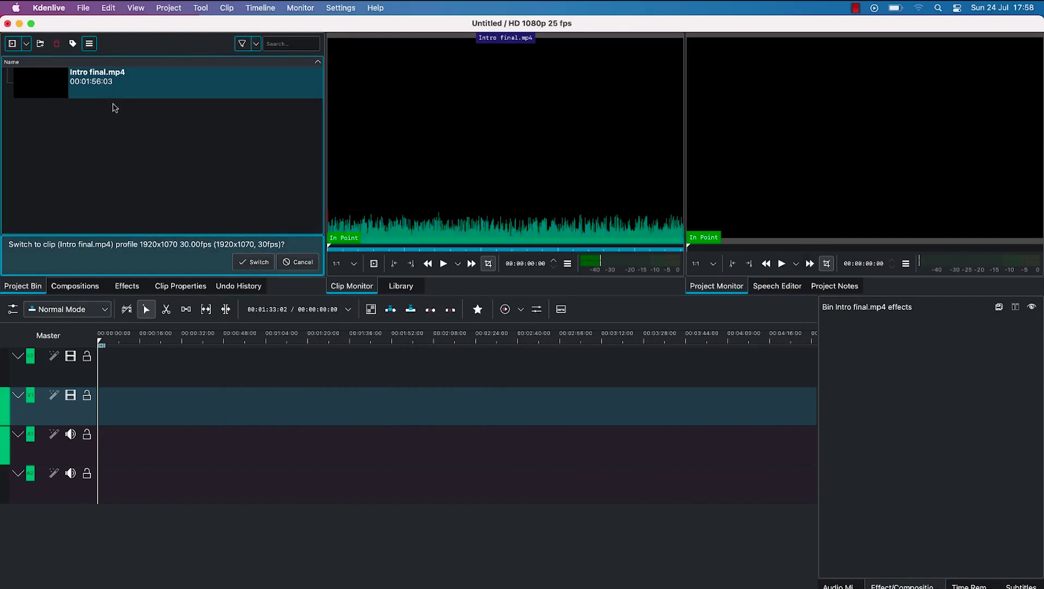
- Preview the first few seconds of the imported Intro final.mp4 clip in the clip monitor
left_click(61, 87)
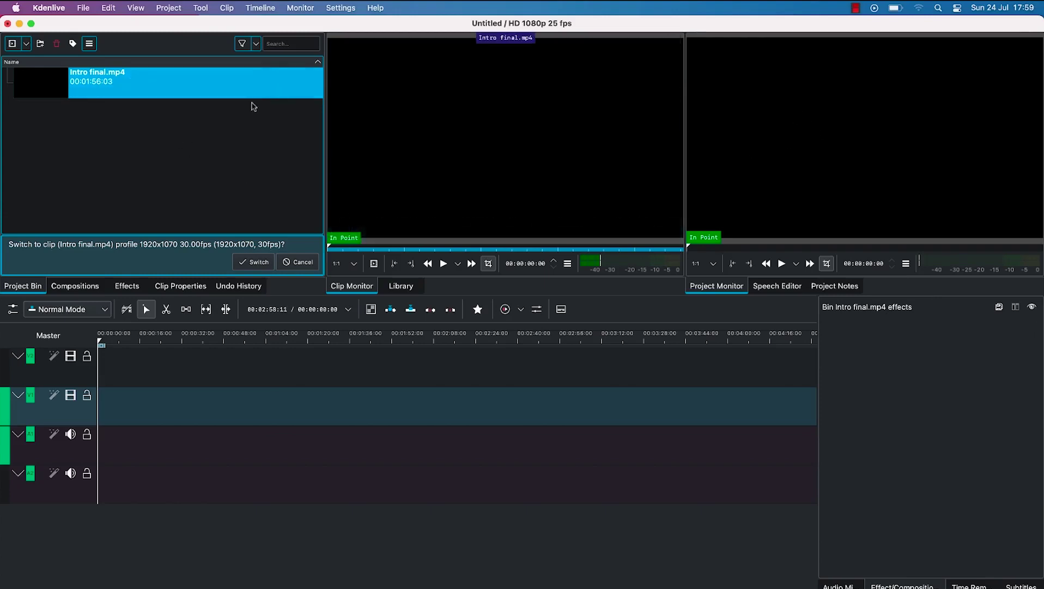
left_click(444, 264)
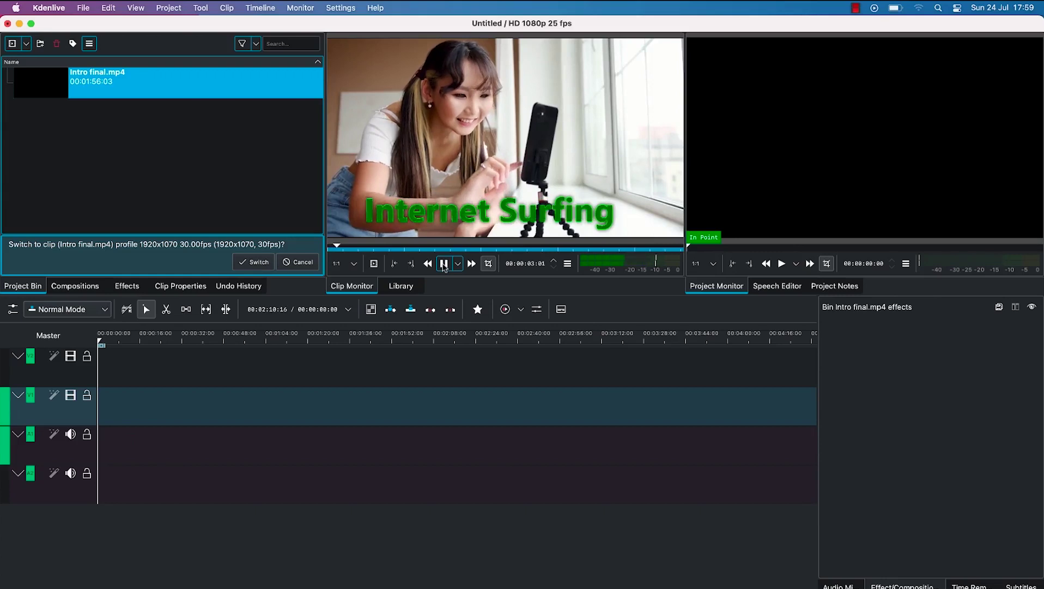
left_click(444, 264)
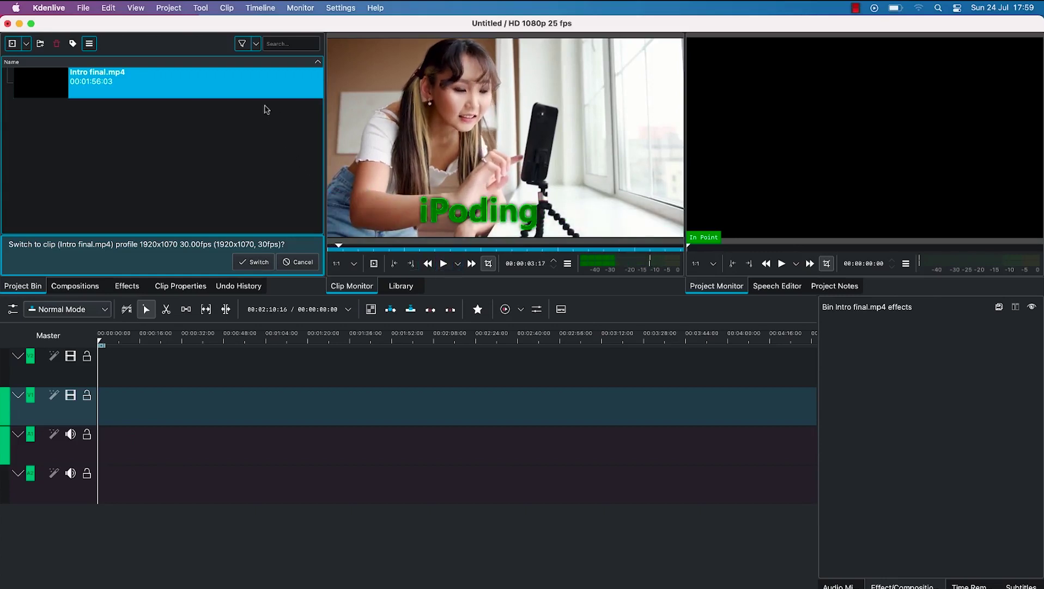
- Switch the project to the clip's 1920x1070 30 fps profile and place the clip at the start of tracks V1 and A1
mouse_move(66, 87)
left_click(258, 263)
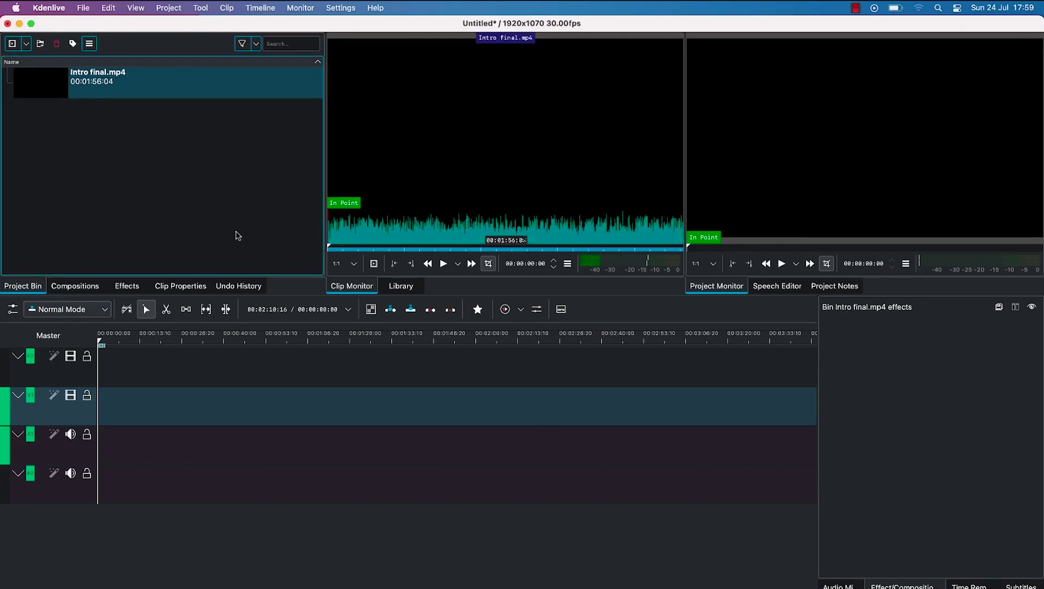
left_click_drag(97, 95, 100, 428)
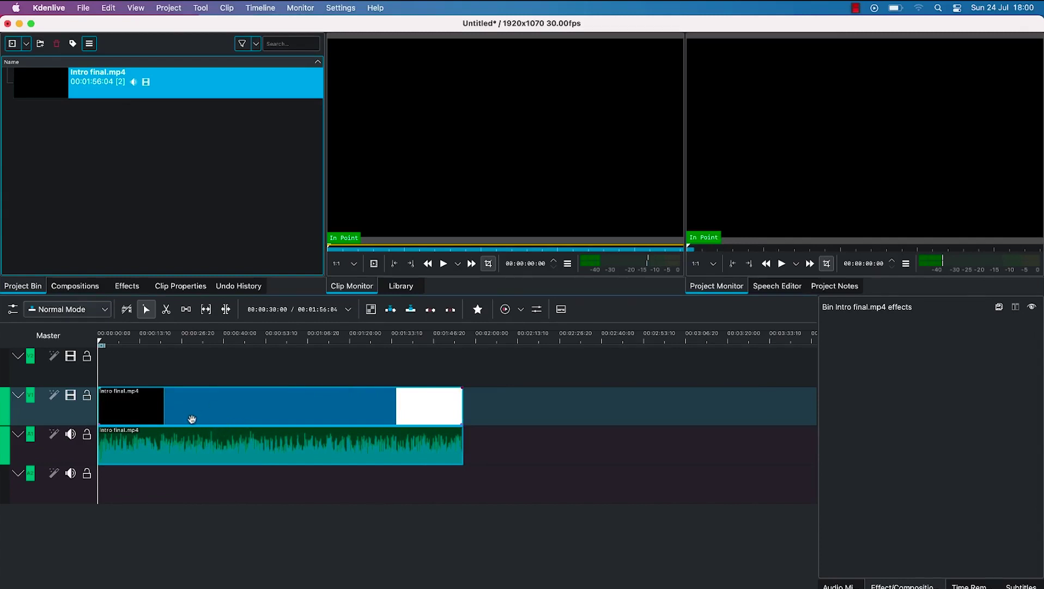
- Play part of the video in the clip monitor and in the project monitor, pausing each
key("space")
key("space")
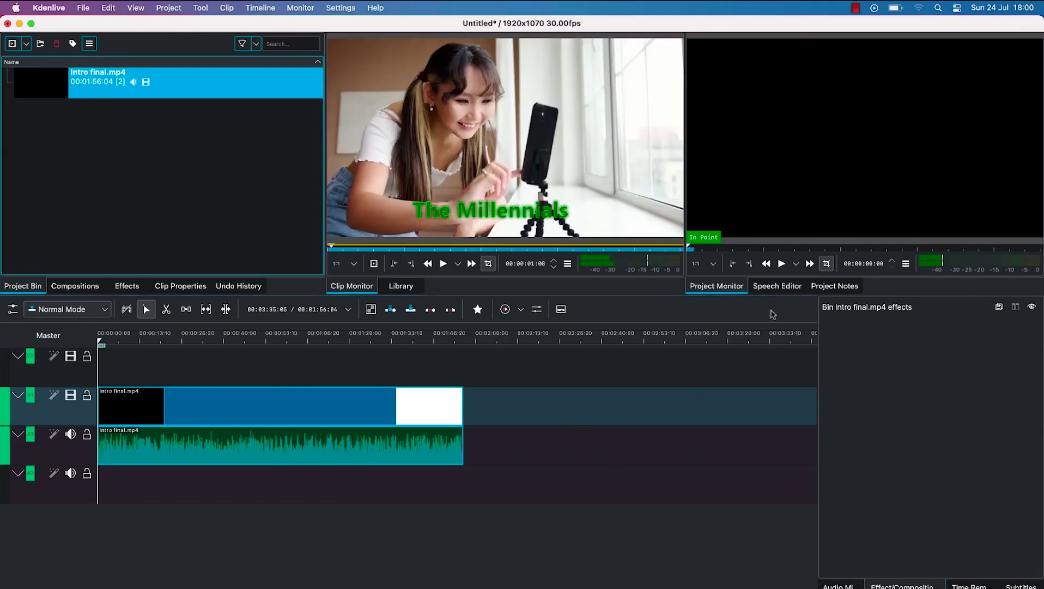
left_click(781, 265)
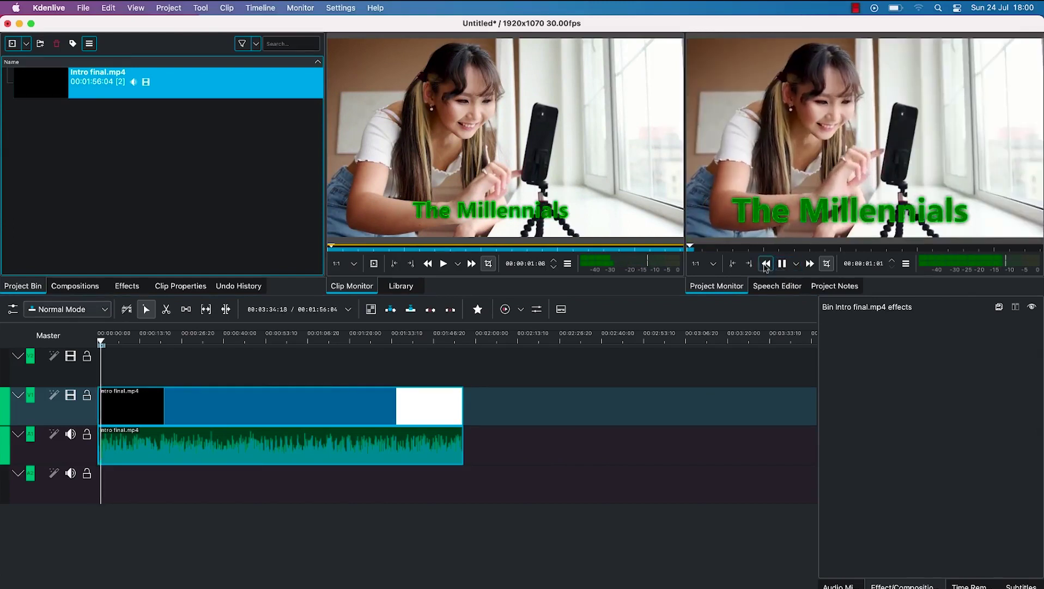
key("space")
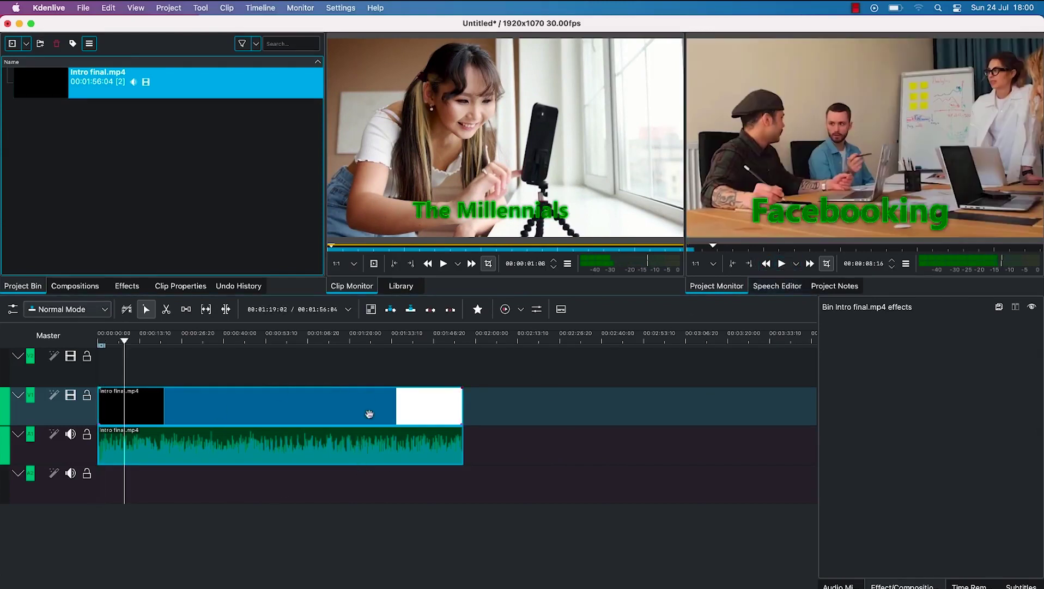
- Review the Intro final.mp4 clip's file details, force properties, audio streams, markers, metadata and analysis data, and return to the project bin
left_click(190, 83)
left_click(181, 286)
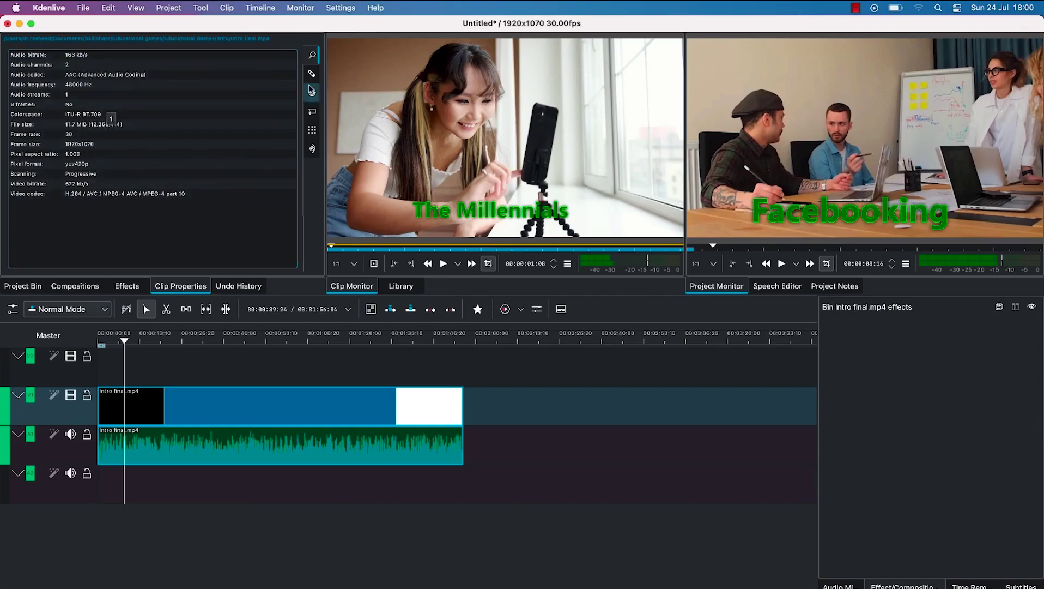
left_click(313, 77)
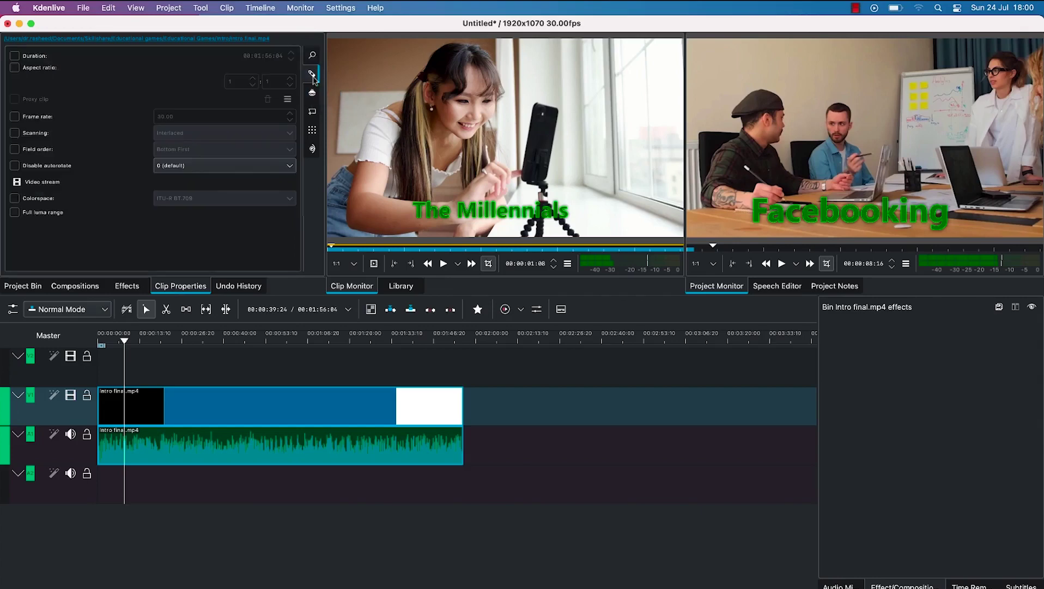
left_click(313, 95)
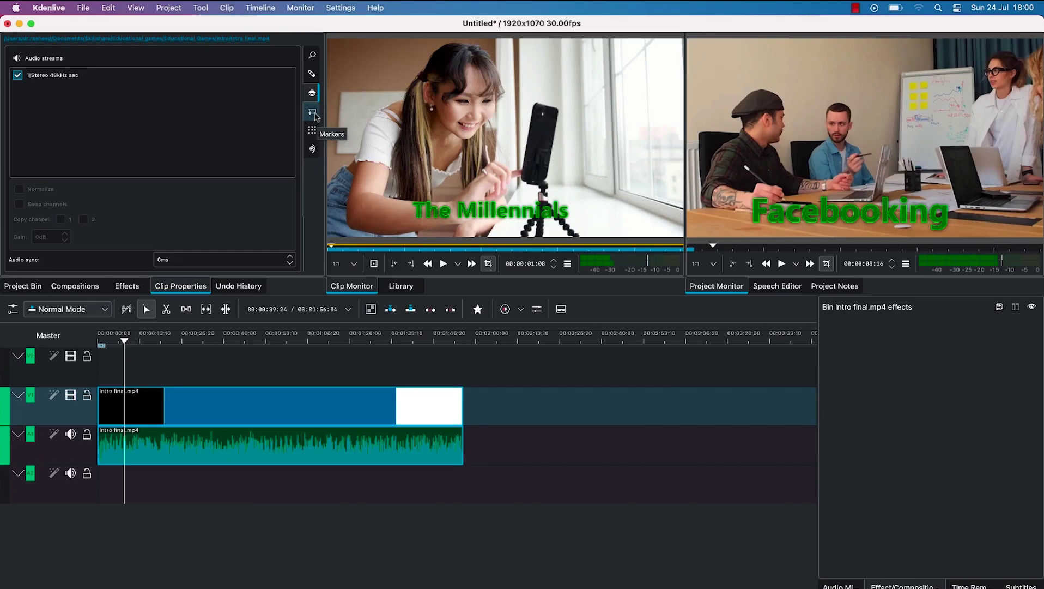
left_click(313, 114)
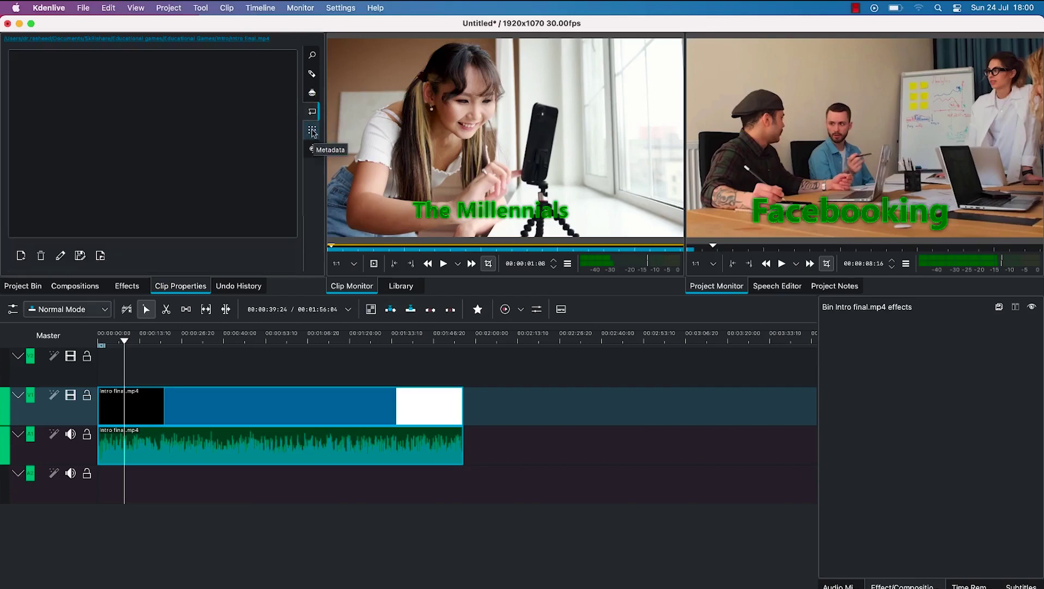
left_click(313, 132)
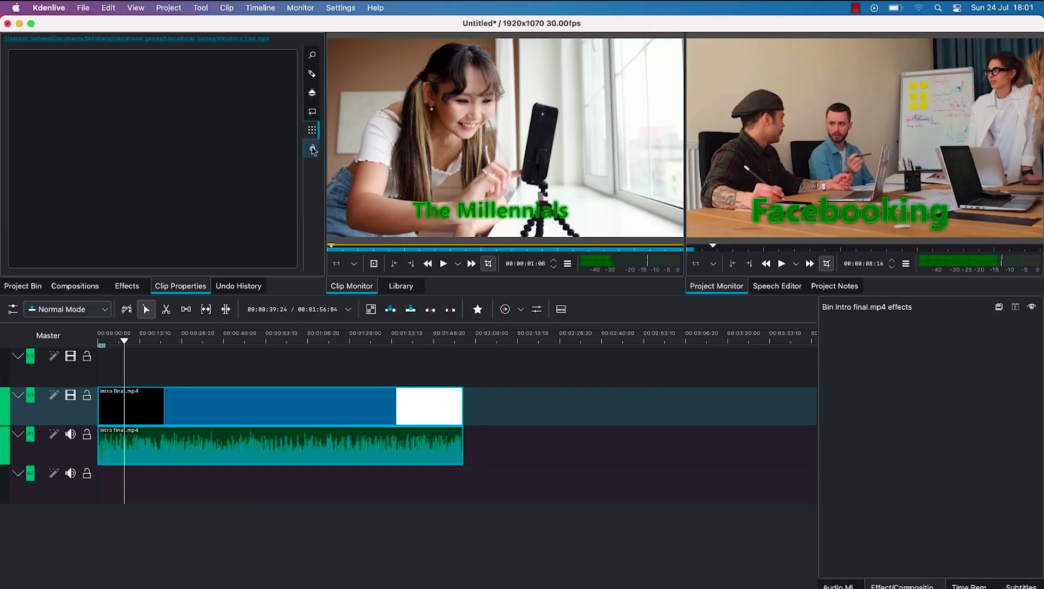
left_click(313, 149)
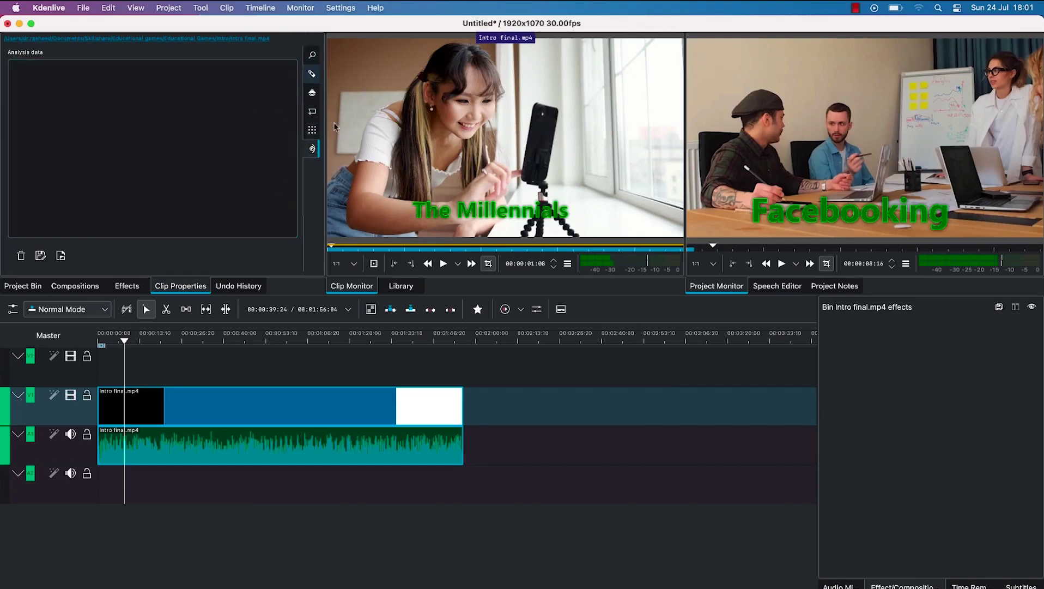
left_click(313, 54)
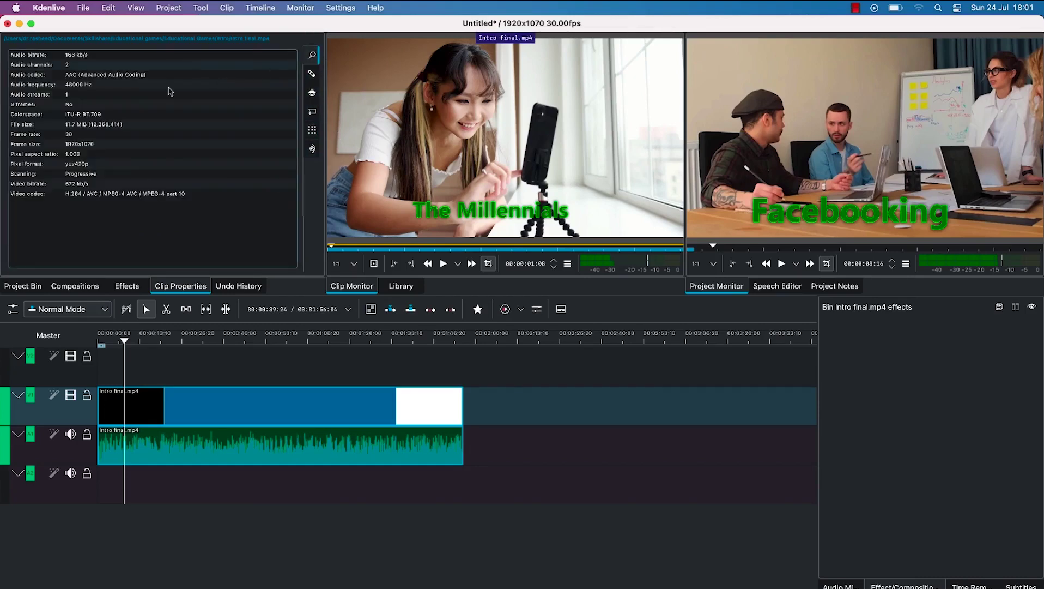
left_click(134, 64)
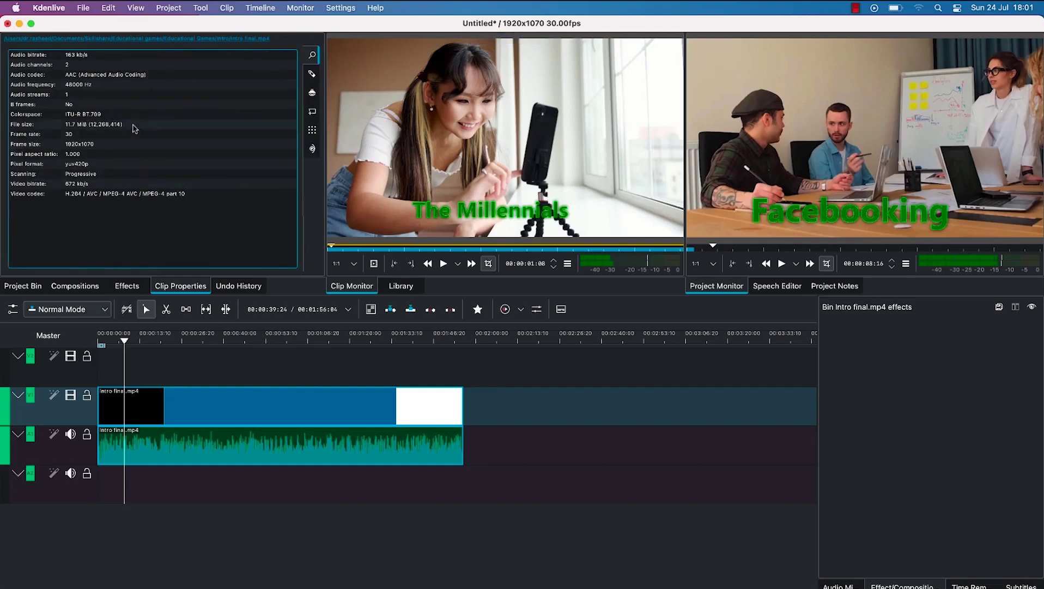
left_click(24, 287)
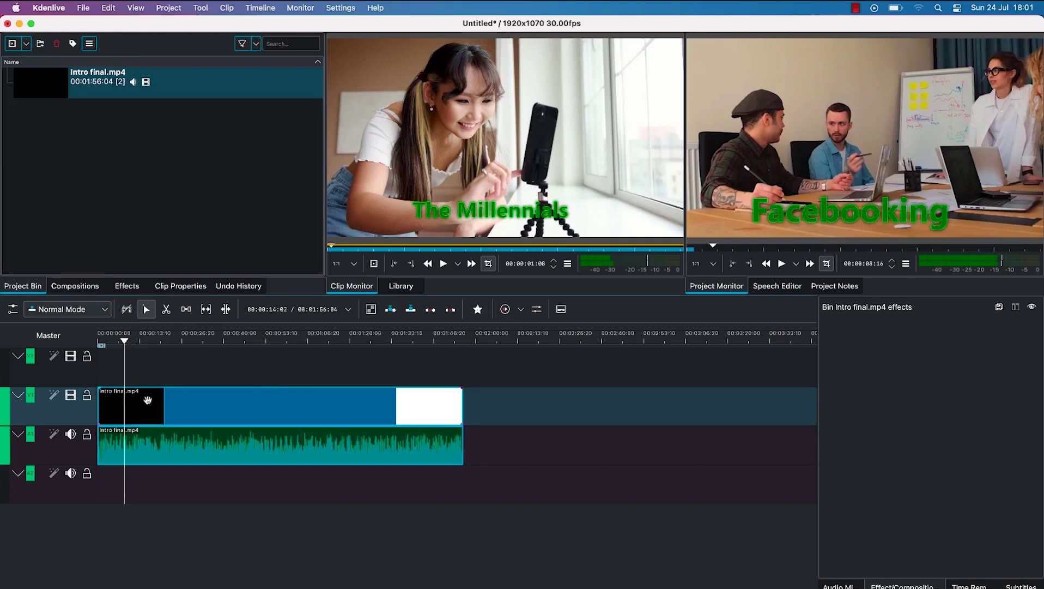
- Lock video track V1 and audio track A1
left_click(86, 395)
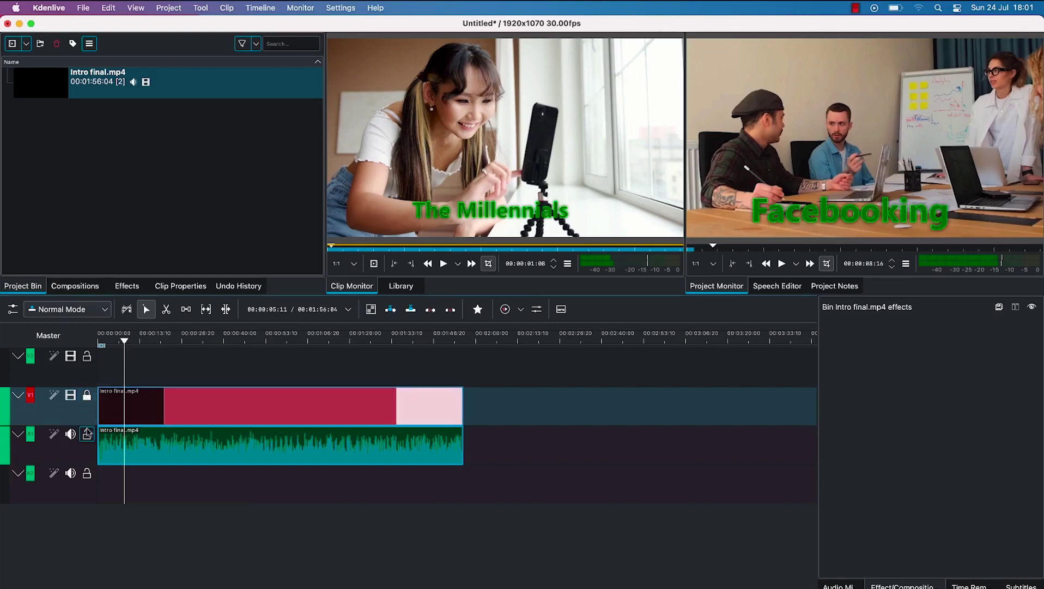
left_click(86, 434)
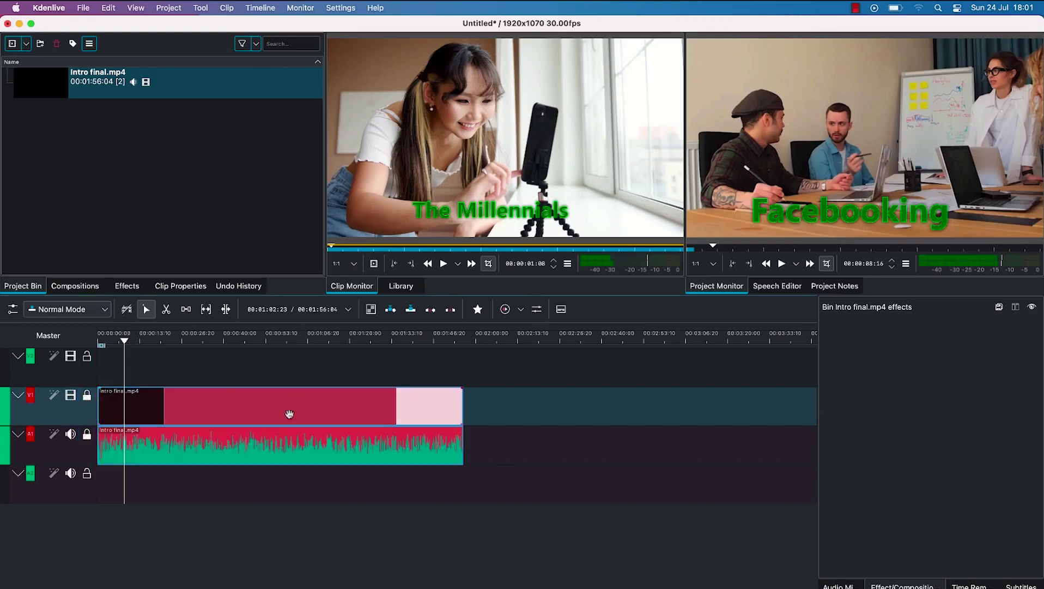
- Duplicate the Intro final.mp4 clip in the bin and place the copy on the unlocked tracks, starting where the first clip ends
right_click(186, 88)
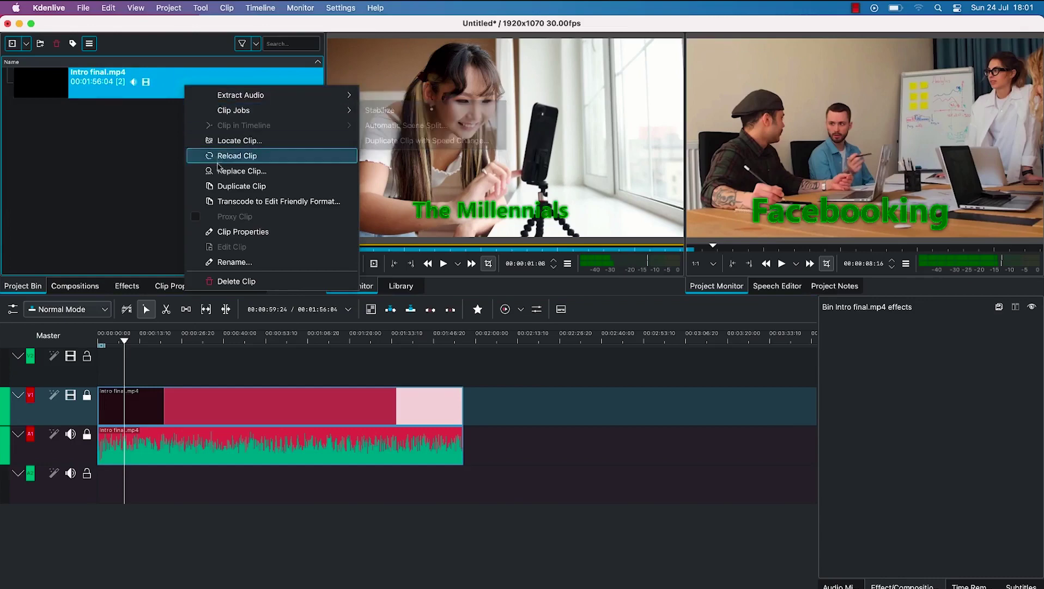
left_click(223, 186)
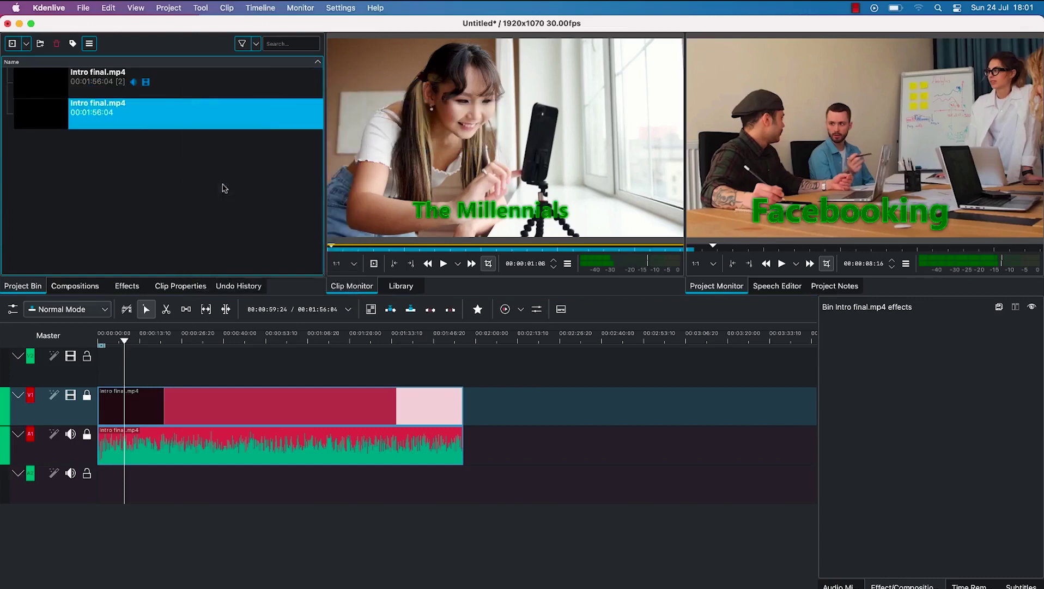
left_click_drag(76, 119, 470, 422)
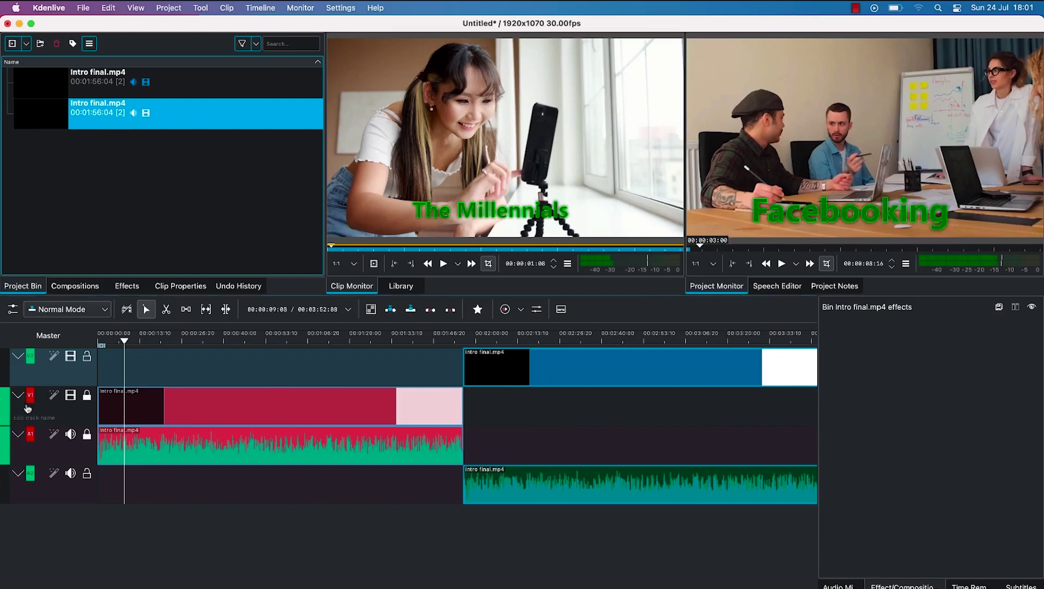
- Unlock tracks V1 and A1 and move the second clip onto them, directly after the first clip
left_click(87, 395)
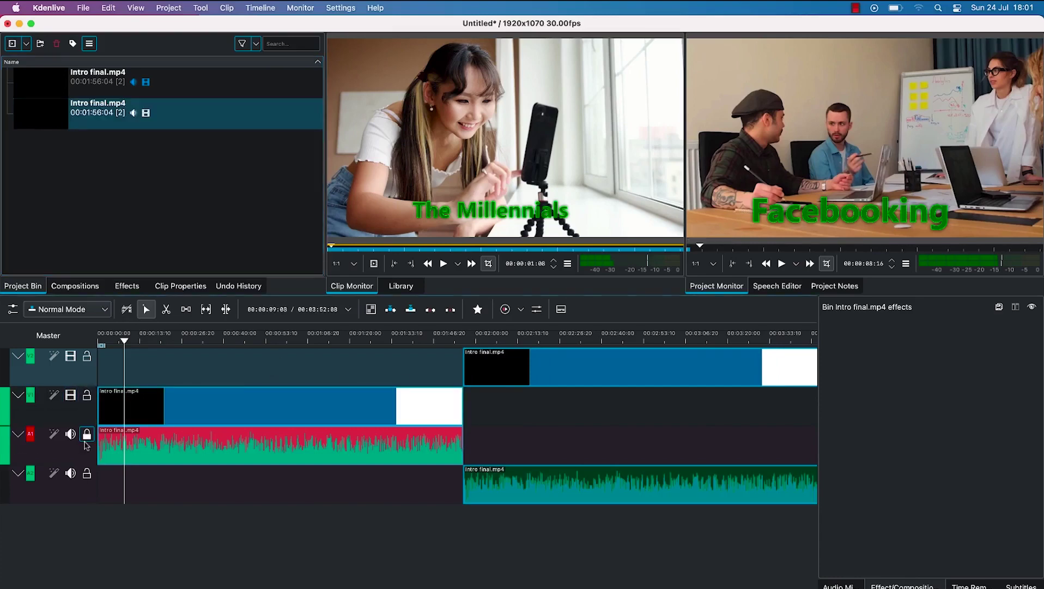
left_click(87, 435)
left_click_drag(550, 370, 548, 425)
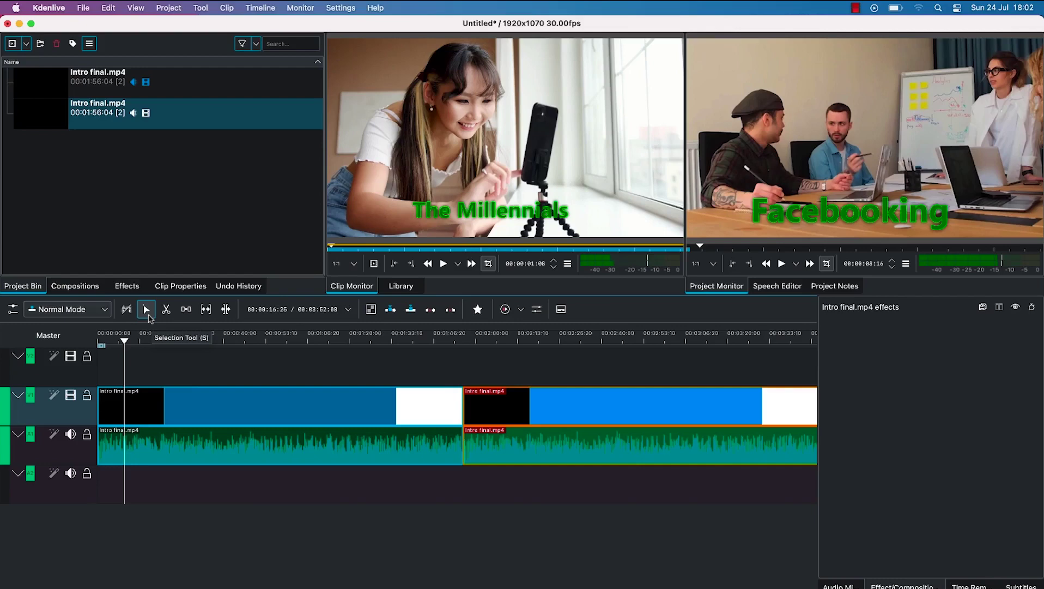
- Move the second Intro final.mp4 clip along the timeline, leaving a gap of about 6 seconds after the first clip
left_click(233, 400)
left_click_drag(243, 388, 239, 420)
left_click_drag(562, 419, 584, 415)
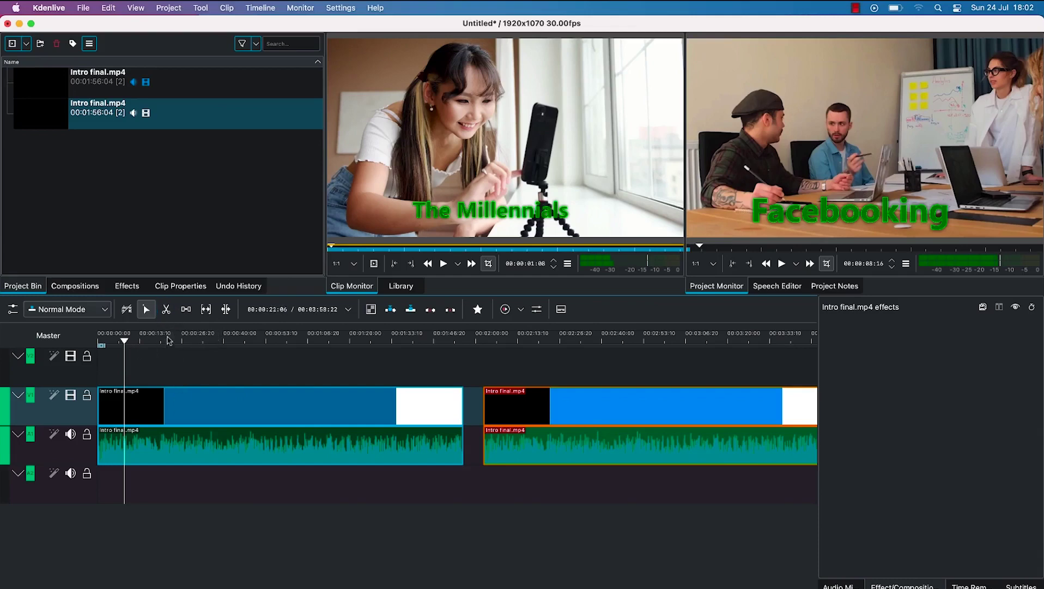
- Cut the first Intro final.mp4 clip with the Razor tool into four segments, the last cut at about 00:01:24
left_click(166, 309)
left_click(179, 391)
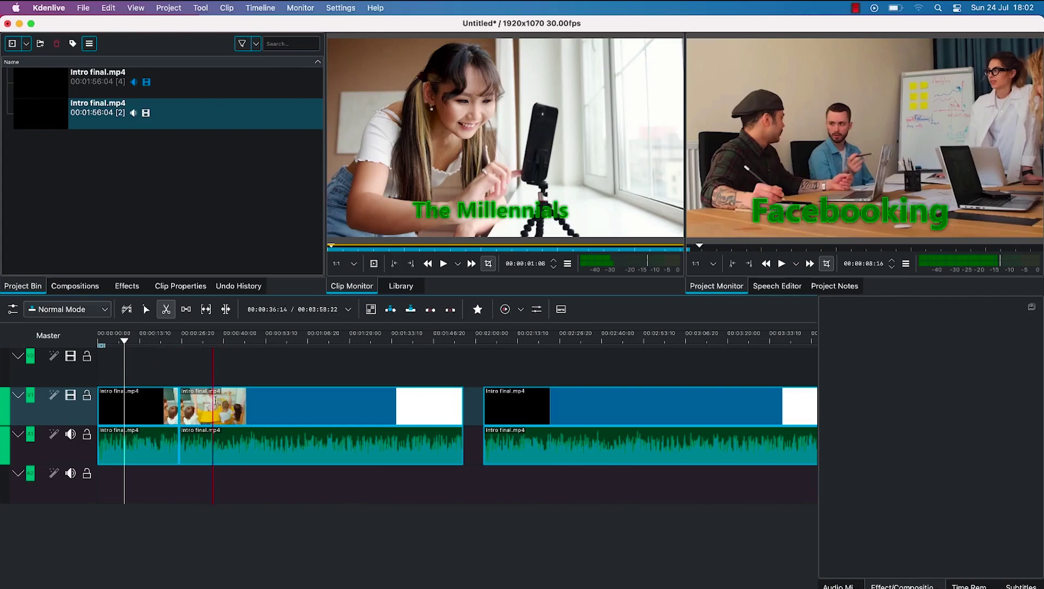
left_click(269, 406)
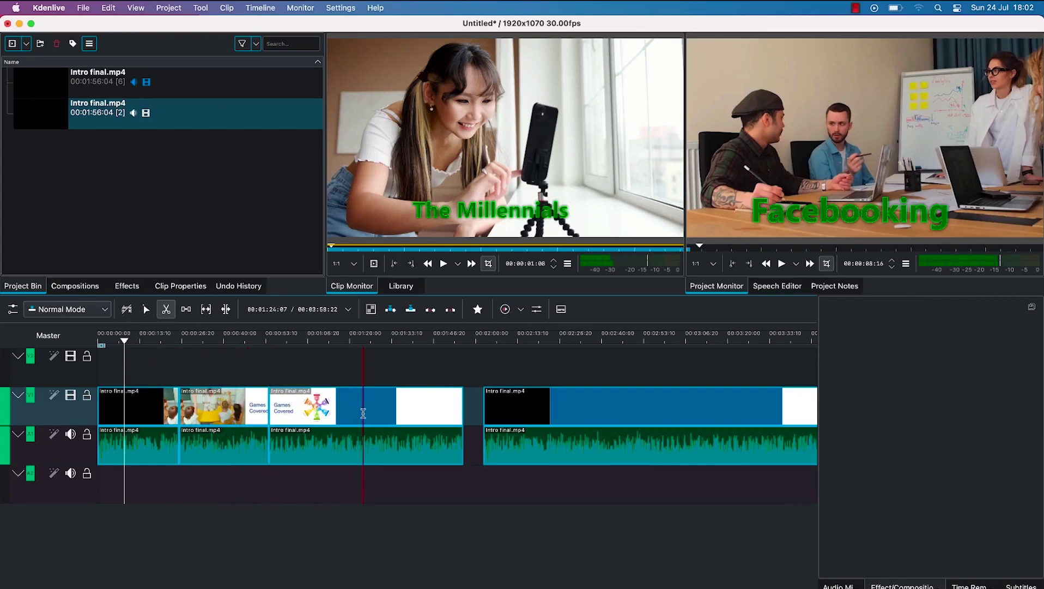
left_click(363, 413)
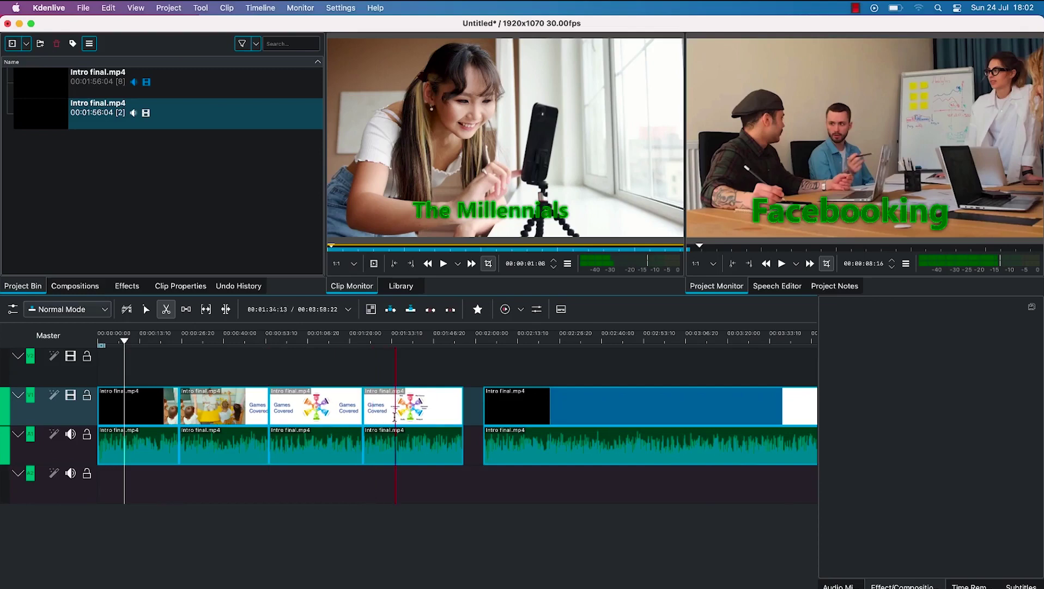
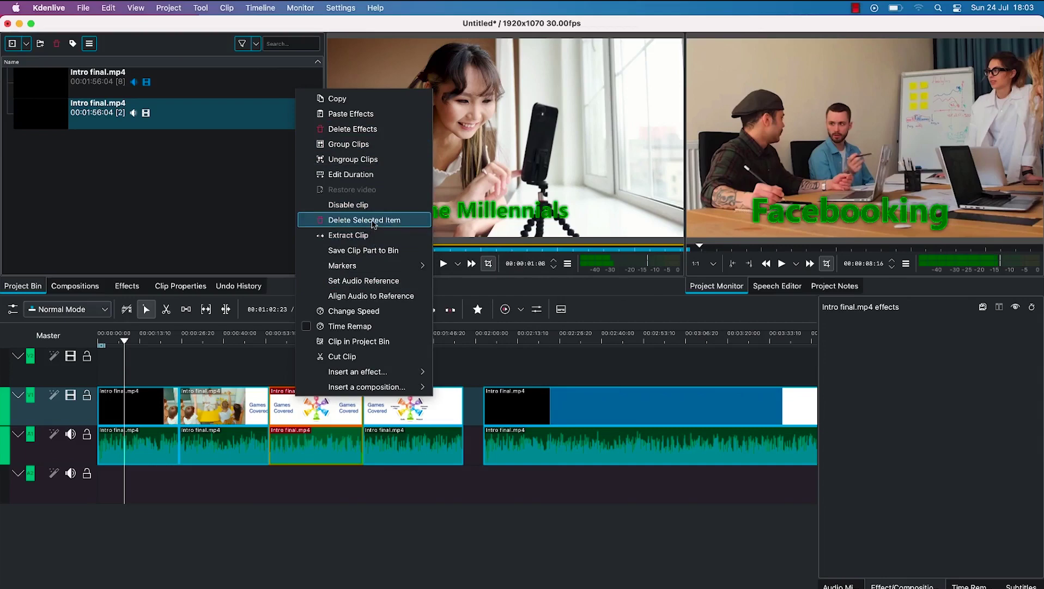
- Try deleting and then extracting the third segment of the cut clip, undoing each removal
left_click(373, 221)
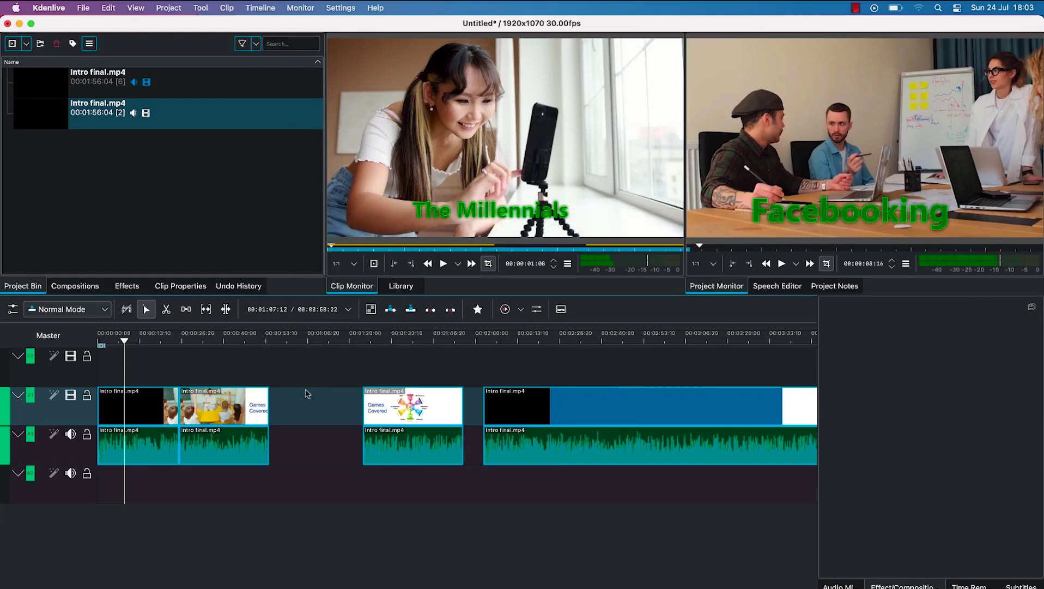
key("super+z")
right_click(305, 420)
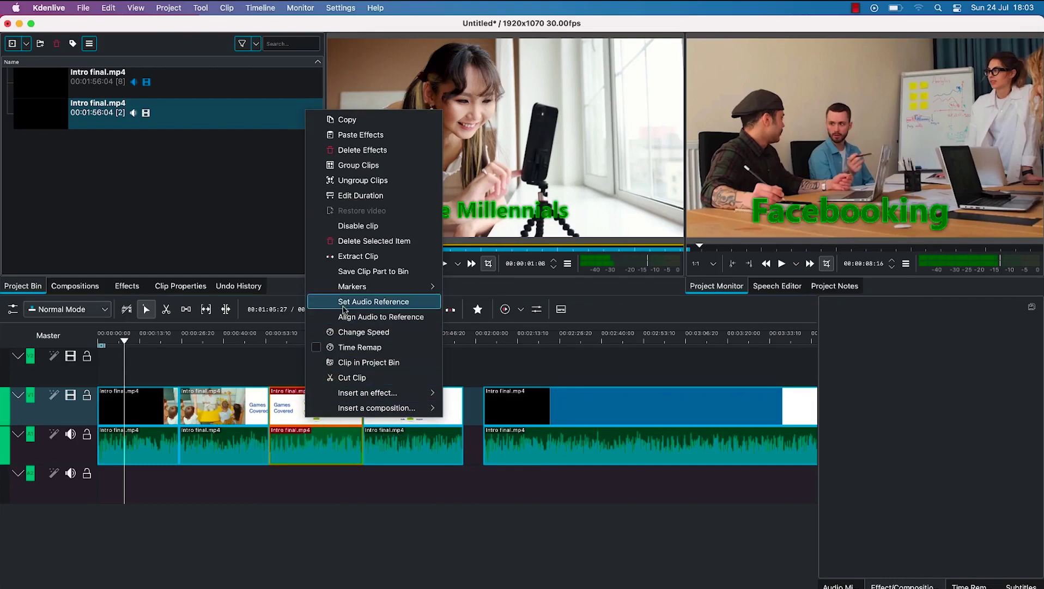
left_click(375, 257)
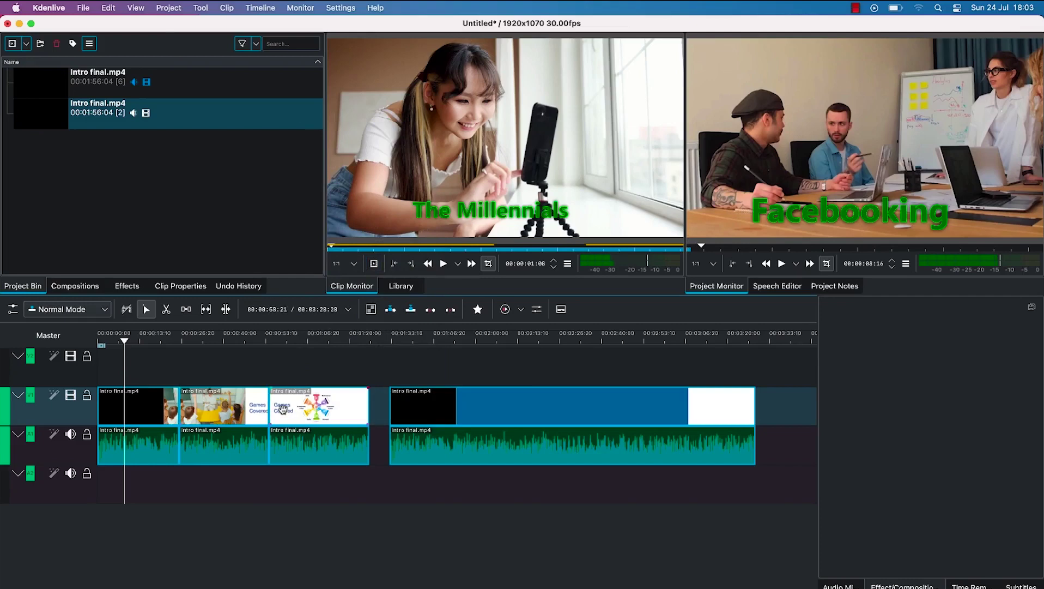
key("ctrl+v")
- Delete the third segment of the cut clip and remove the empty space it leaves
left_click(307, 415)
right_click(307, 415)
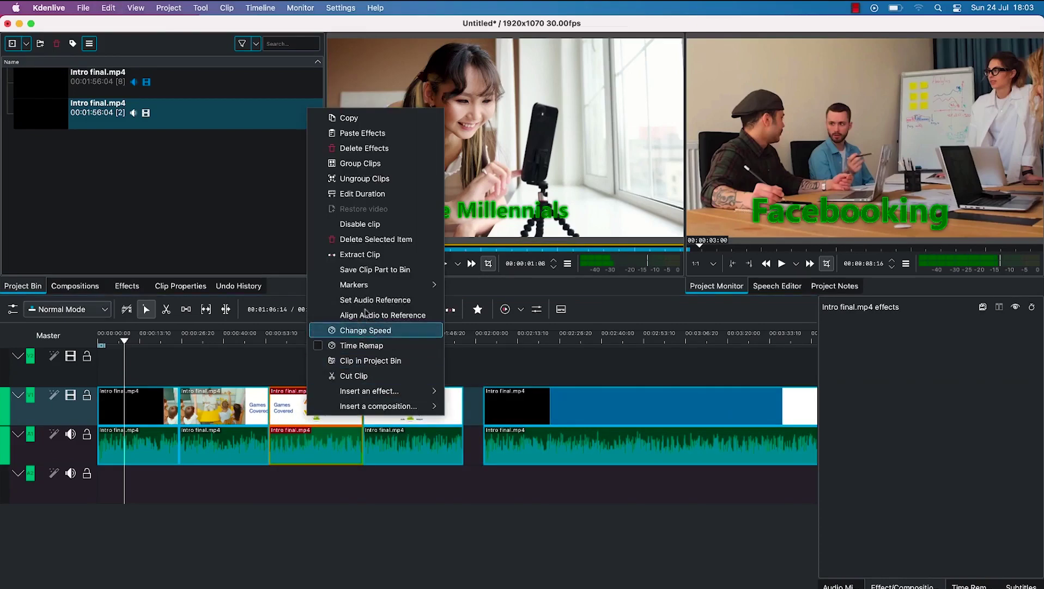
left_click(381, 240)
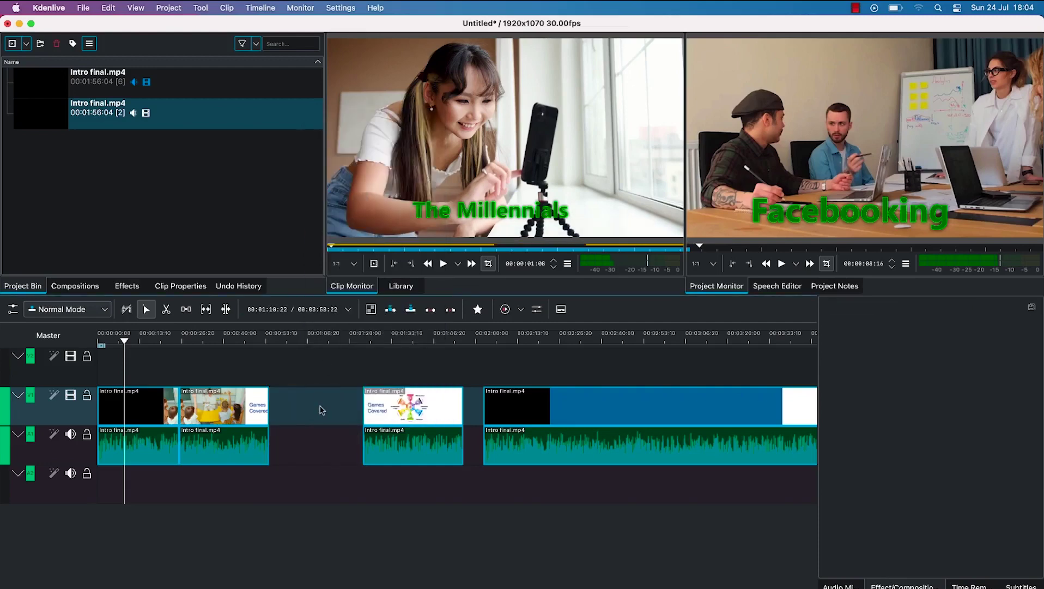
left_click(320, 410)
right_click(328, 412)
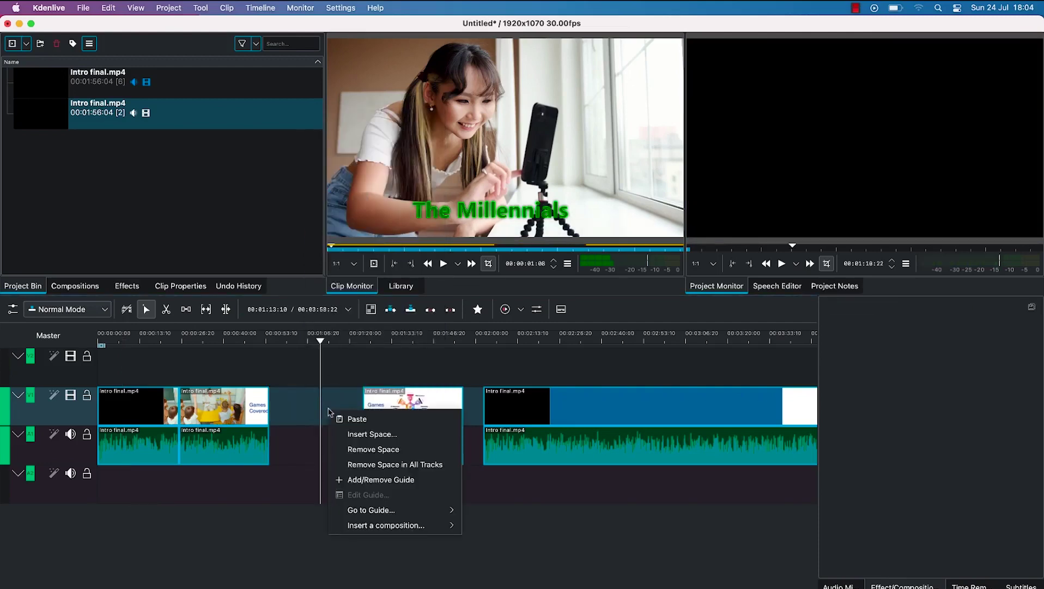
left_click(352, 450)
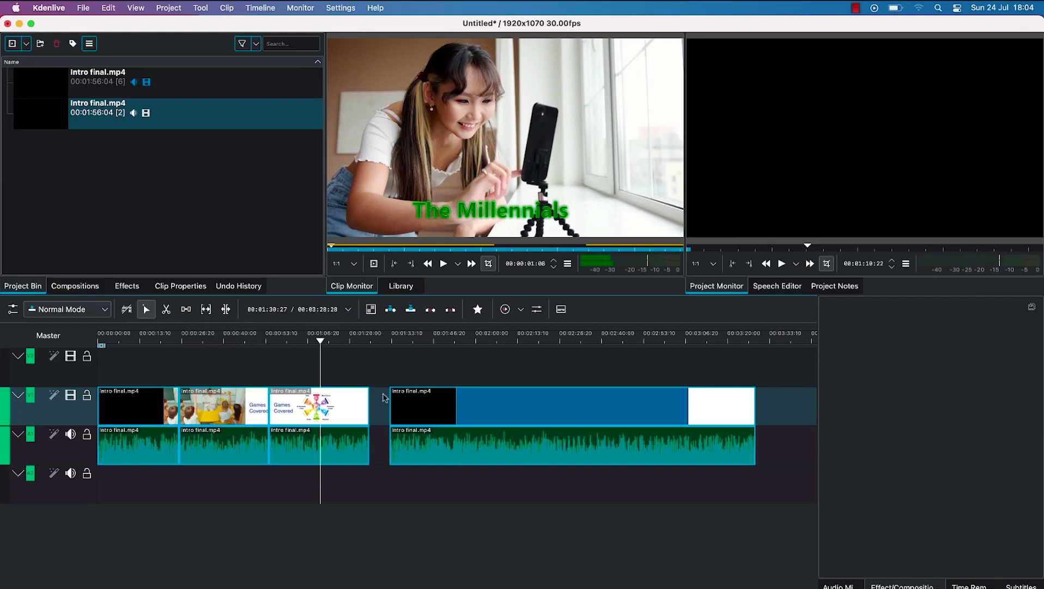
- Shift all clips together with the Spacer tool, leaving about 24 seconds empty at the start of the timeline
left_click(187, 309)
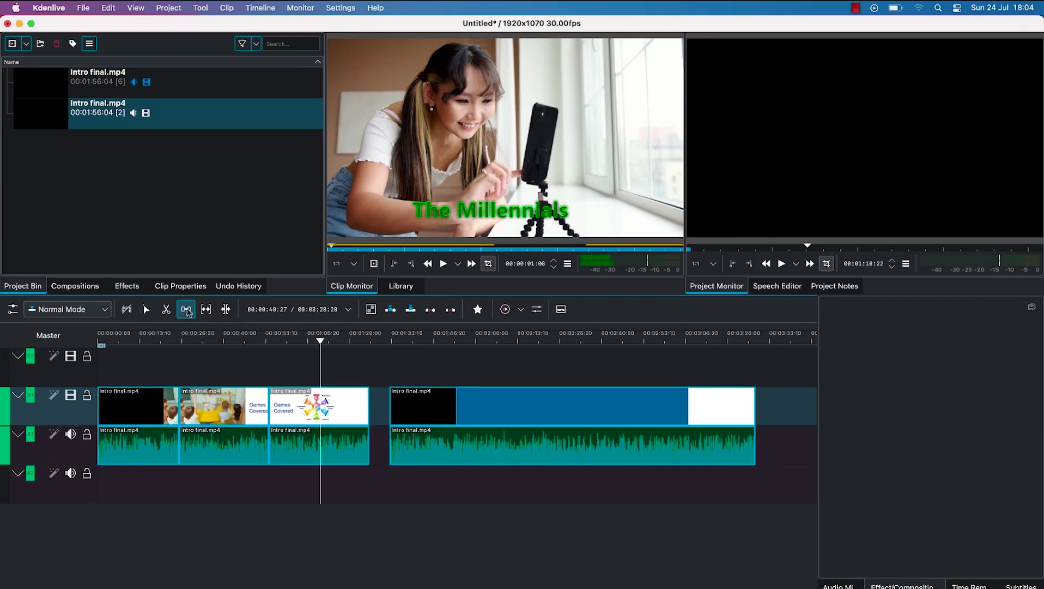
left_click(136, 414)
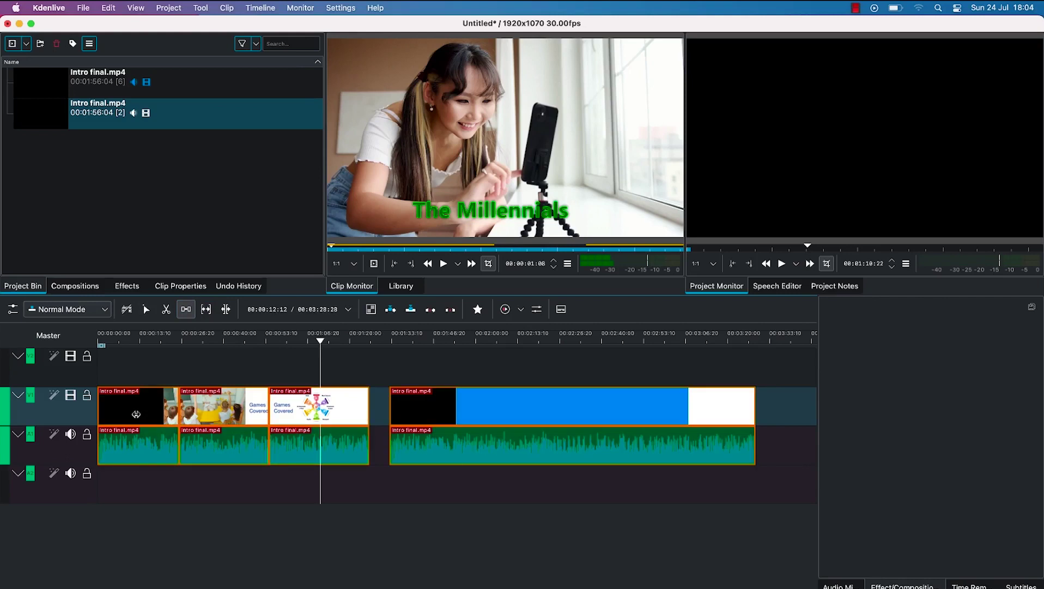
left_click_drag(137, 414, 209, 405)
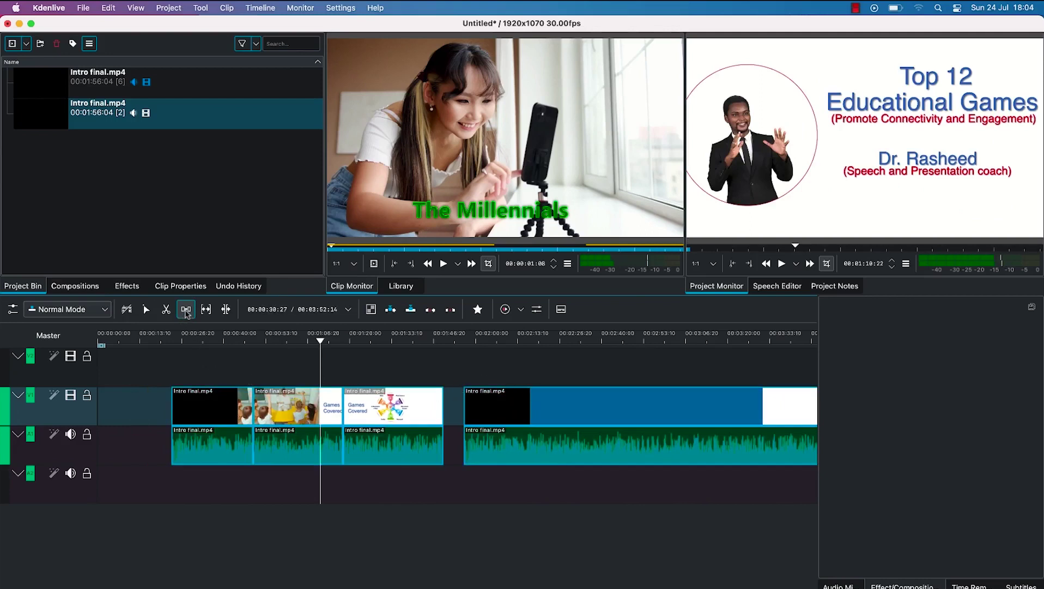
- Move only the first segment earlier with the Selection tool, leaving a gap of about 8 seconds before the second segment
left_click(146, 309)
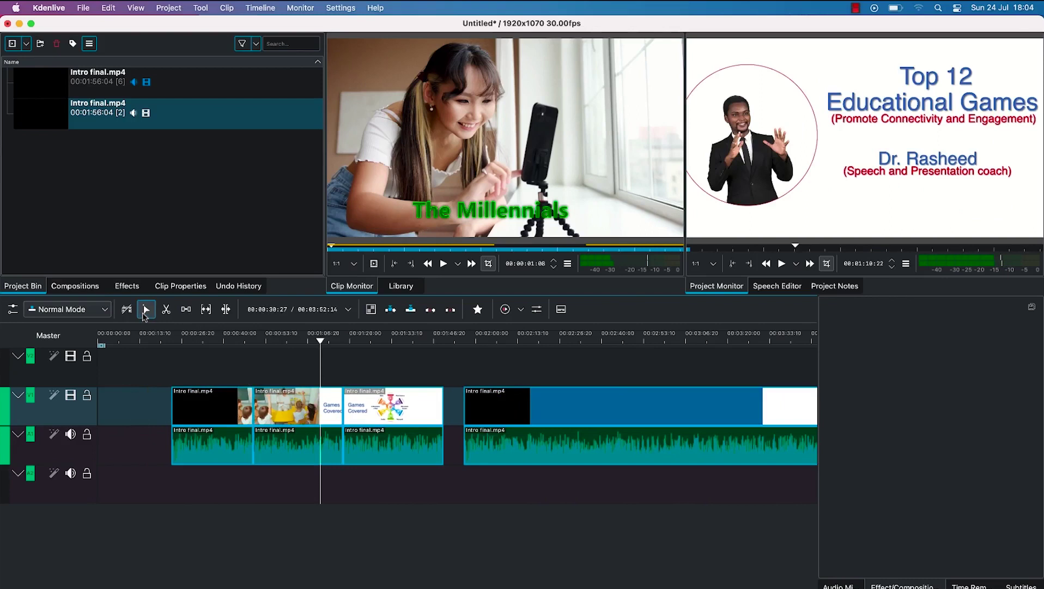
left_click(218, 408)
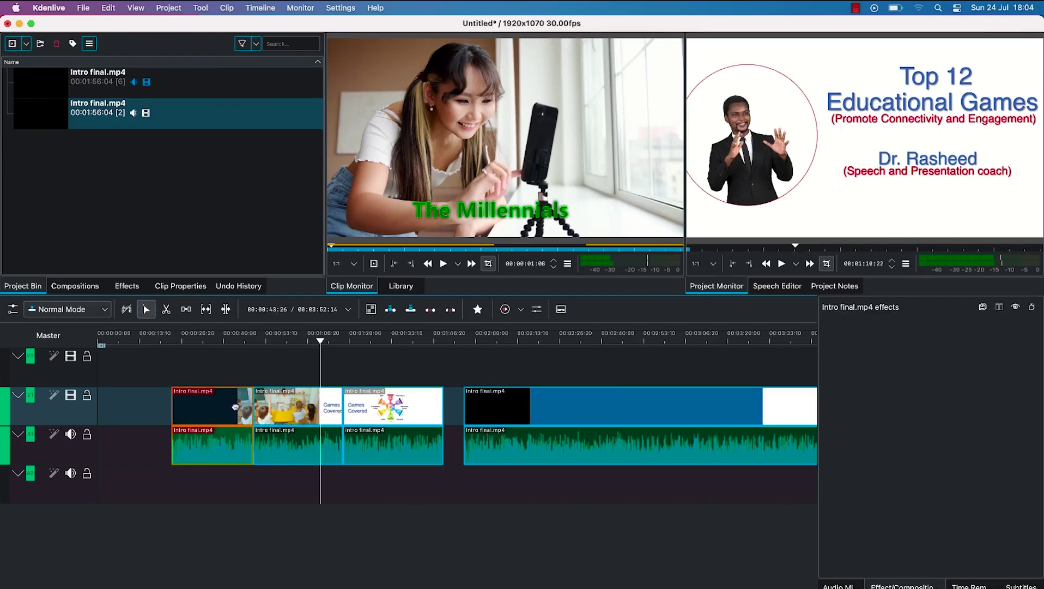
left_click_drag(152, 423, 238, 412)
- Shift all clips together about 2 seconds earlier with the Spacer tool, keeping the gaps between them
left_click(187, 309)
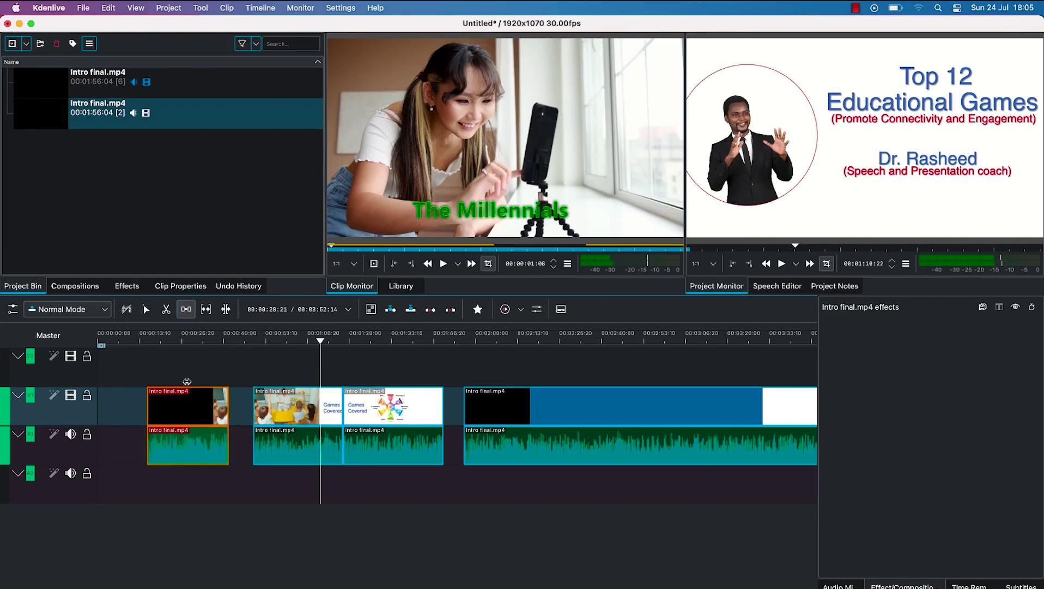
mouse_move(180, 407)
left_mouse_down()
mouse_move(240, 404)
mouse_move(188, 406)
left_mouse_up()
left_click_drag(254, 402, 174, 416)
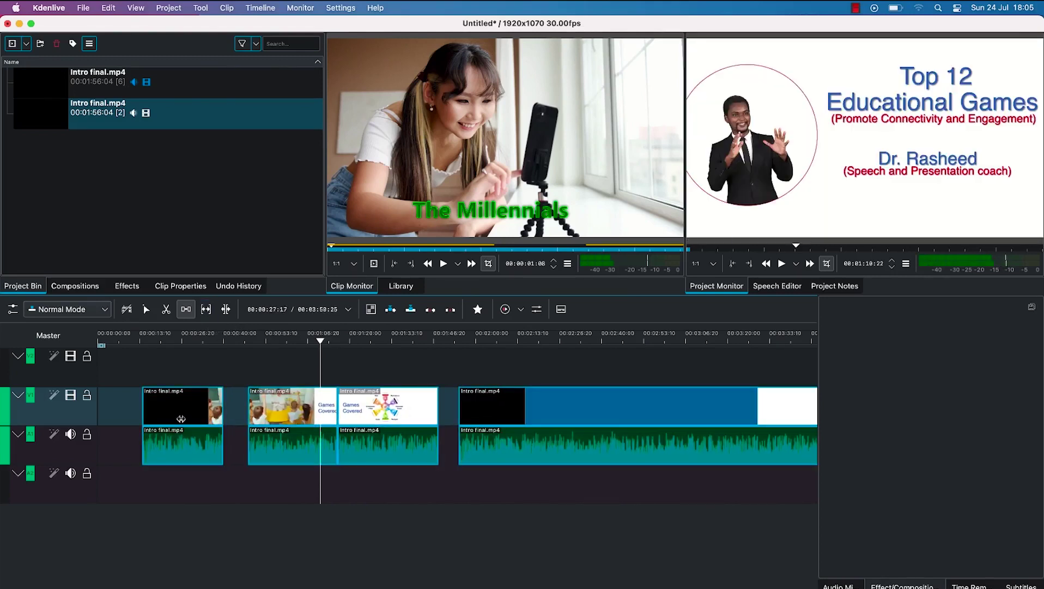
- Trim about 5.5 seconds off the start of the first segment with the Ripple tool
left_click(206, 309)
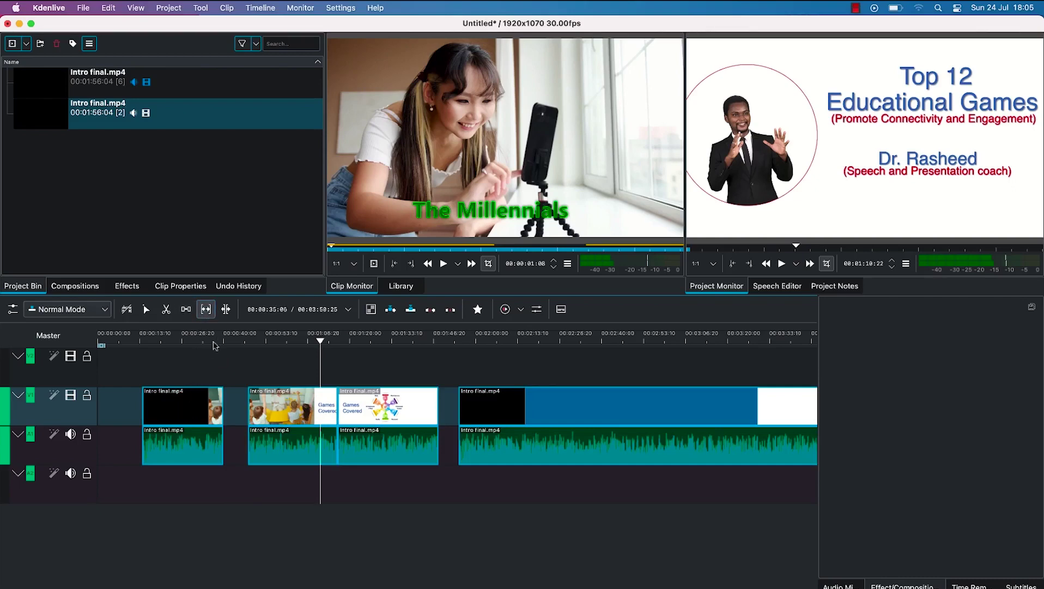
left_click(227, 308)
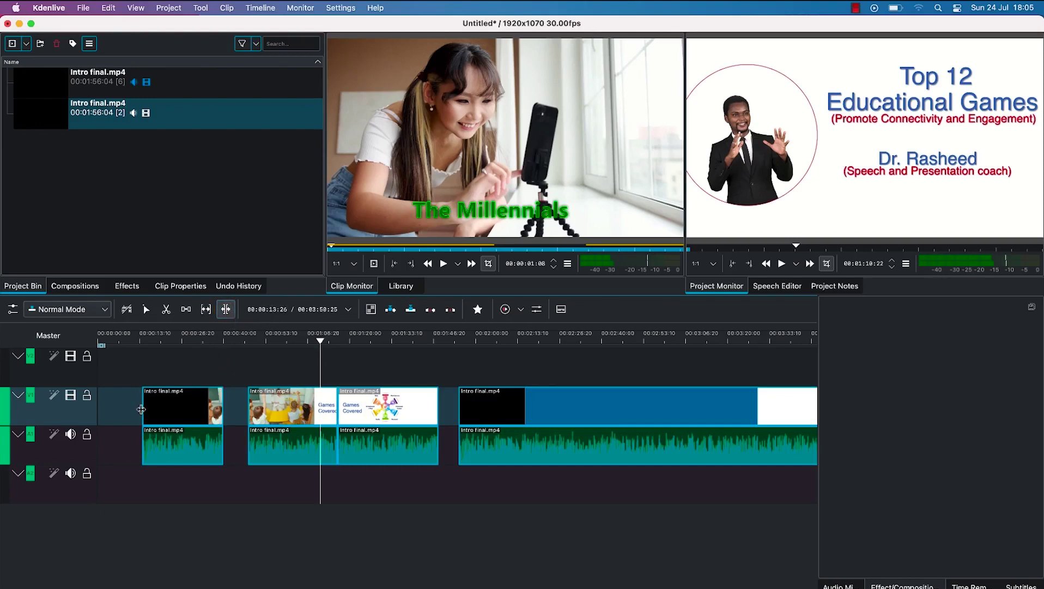
left_click_drag(142, 407, 160, 408)
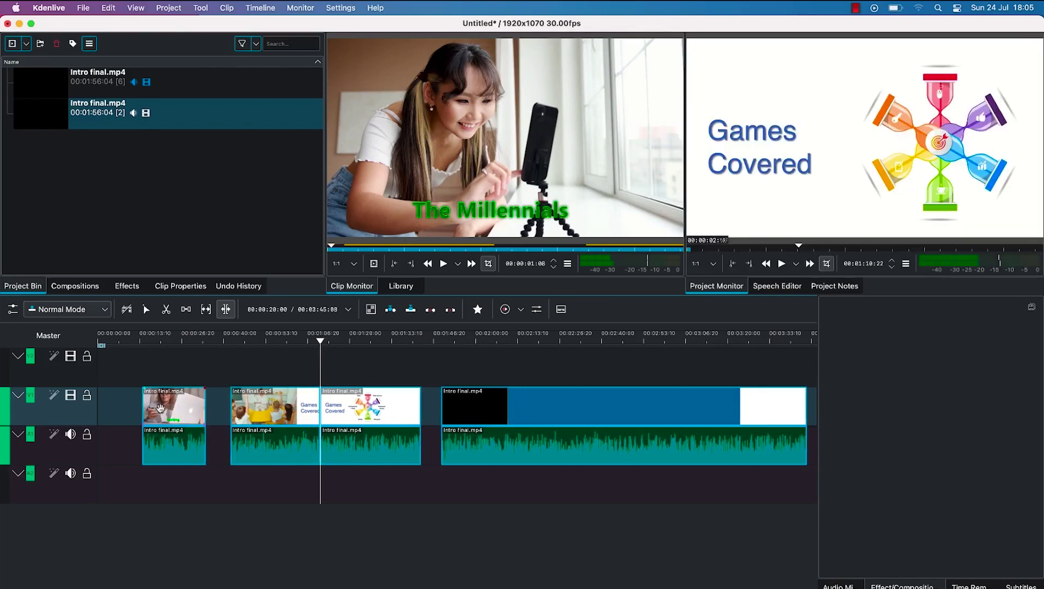
- Ripple-trim the end of the first segment inward, then extend it to a duration of about 22 seconds
left_click(206, 409)
left_click(181, 410)
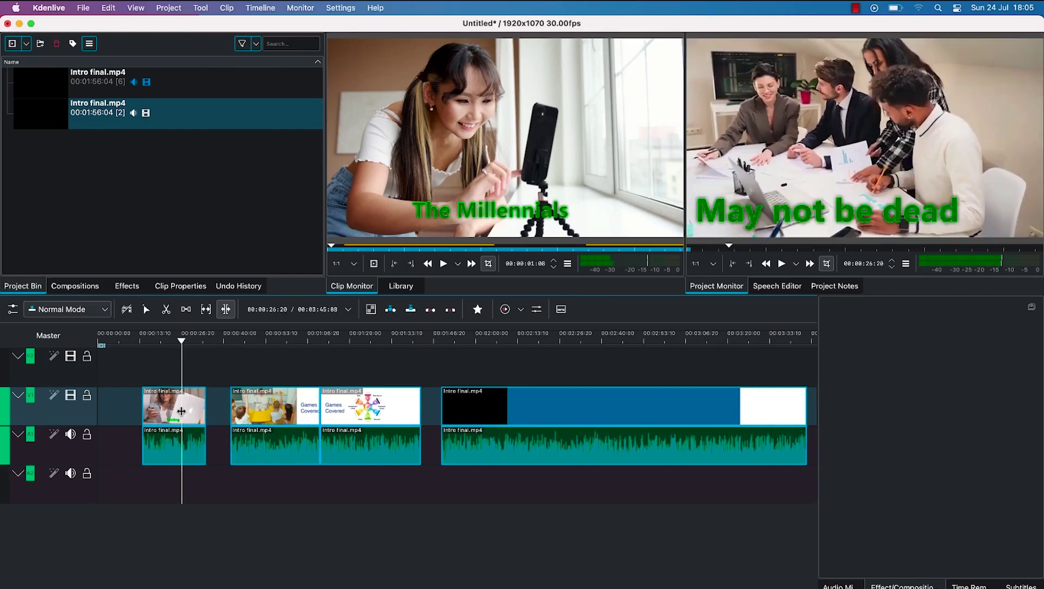
mouse_move(206, 408)
left_mouse_down()
mouse_move(181, 406)
mouse_move(198, 404)
left_mouse_up()
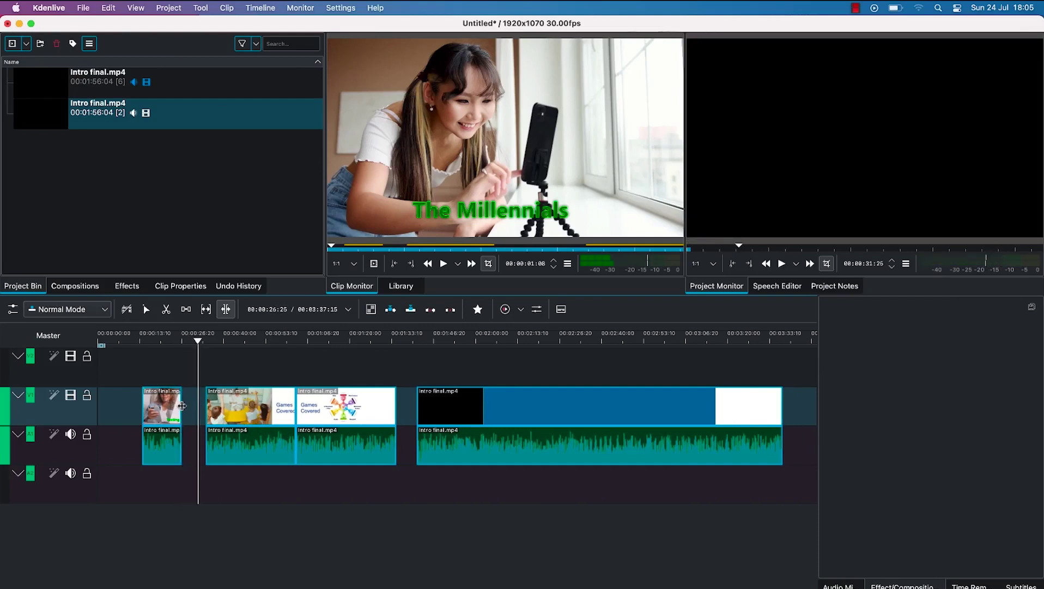
left_click_drag(181, 405, 213, 377)
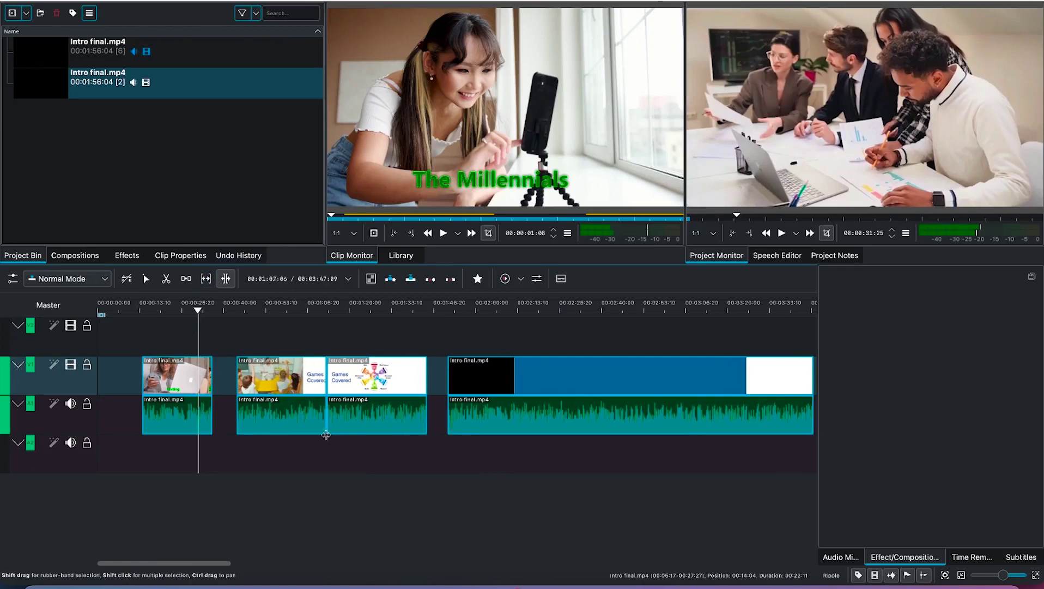
- Insert one video track named "trial" under V2
right_click(23, 448)
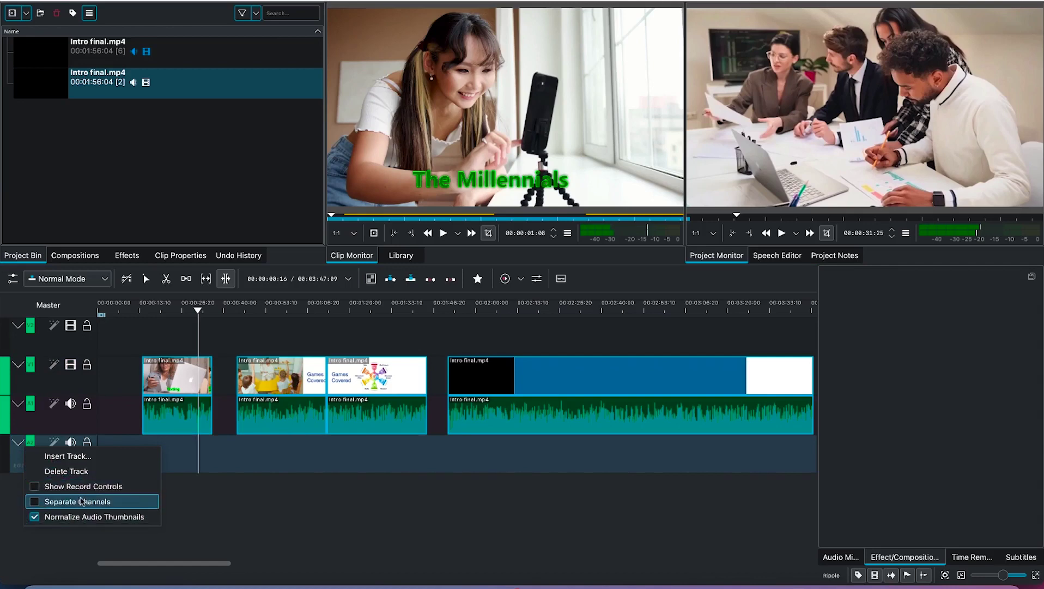
left_click(83, 464)
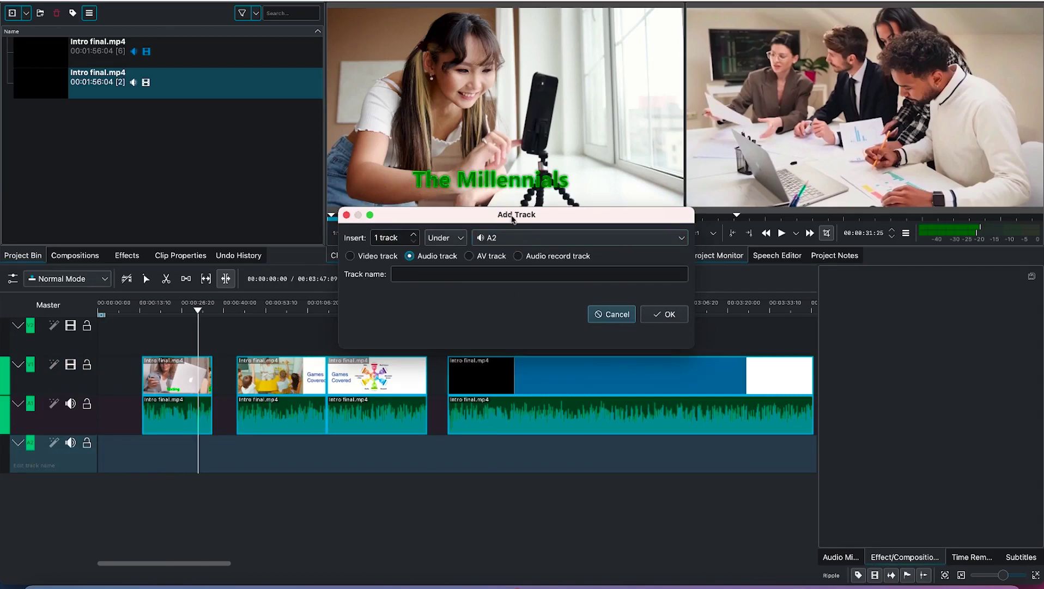
left_click_drag(513, 218, 466, 239)
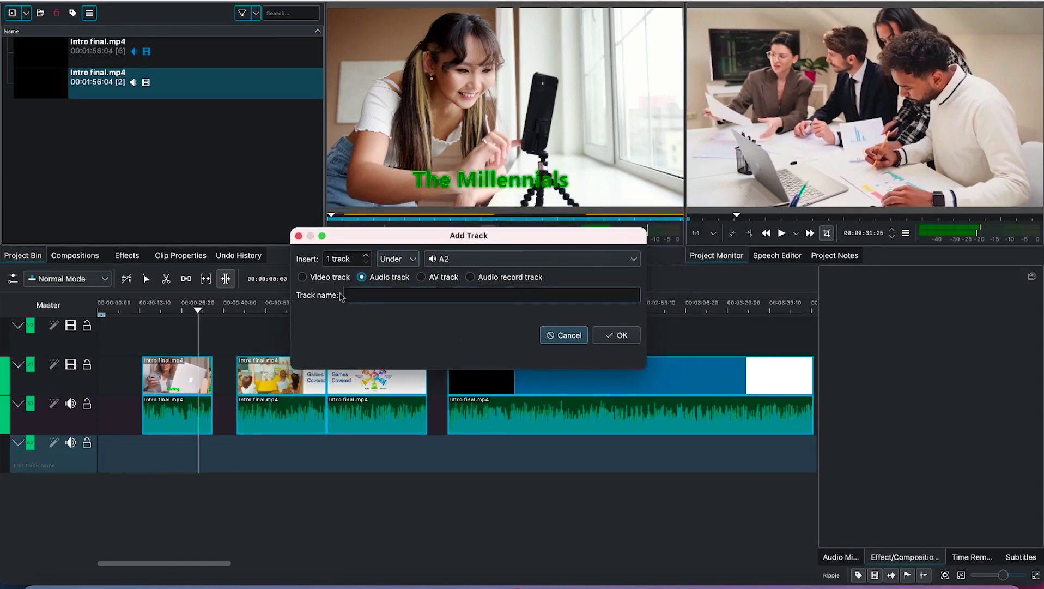
left_click(303, 278)
left_click(373, 278)
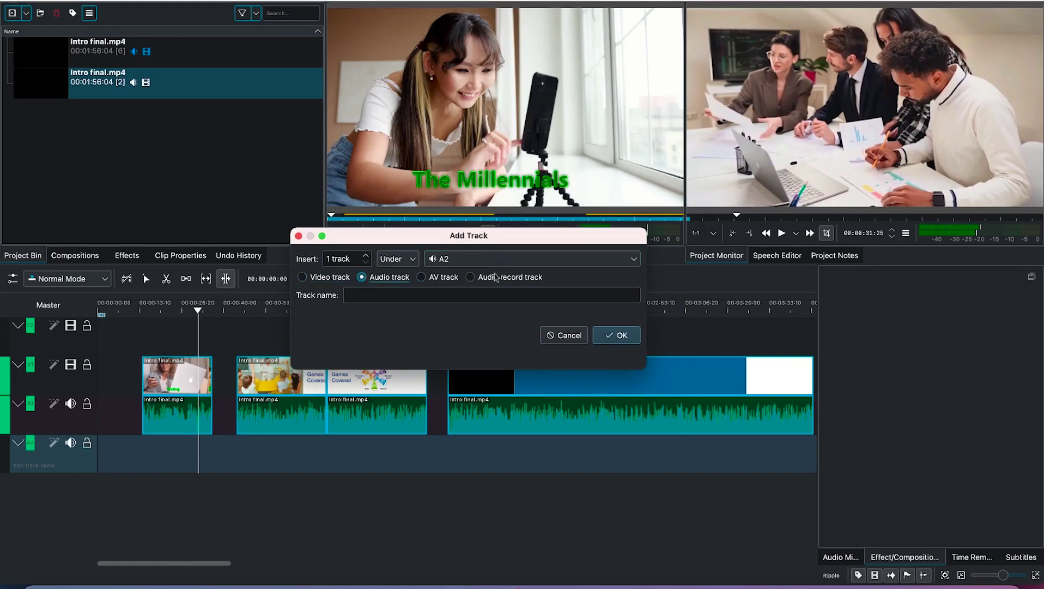
left_click(309, 279)
left_click(415, 261)
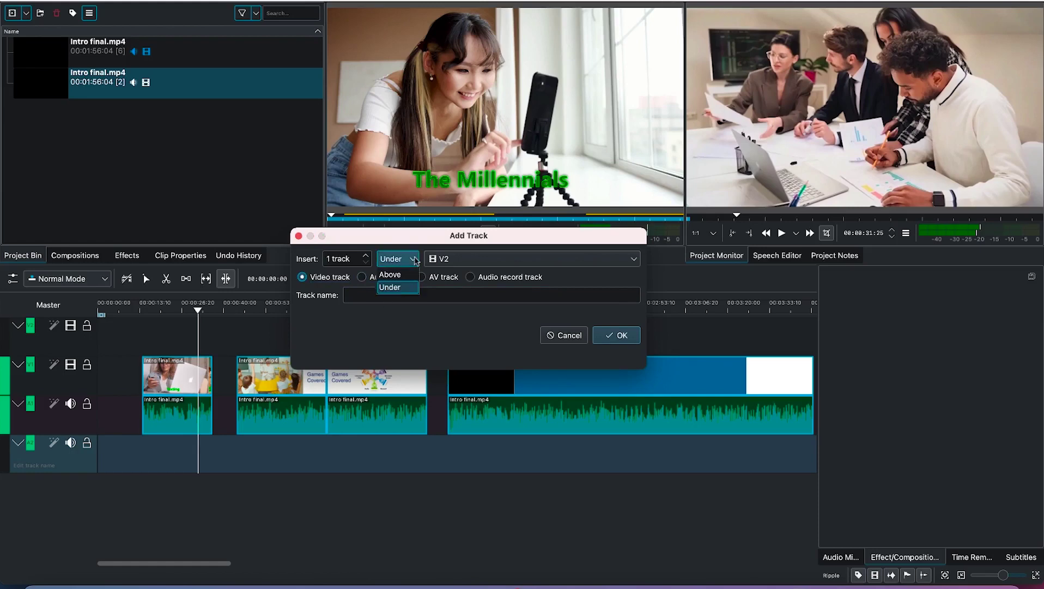
left_click(404, 280)
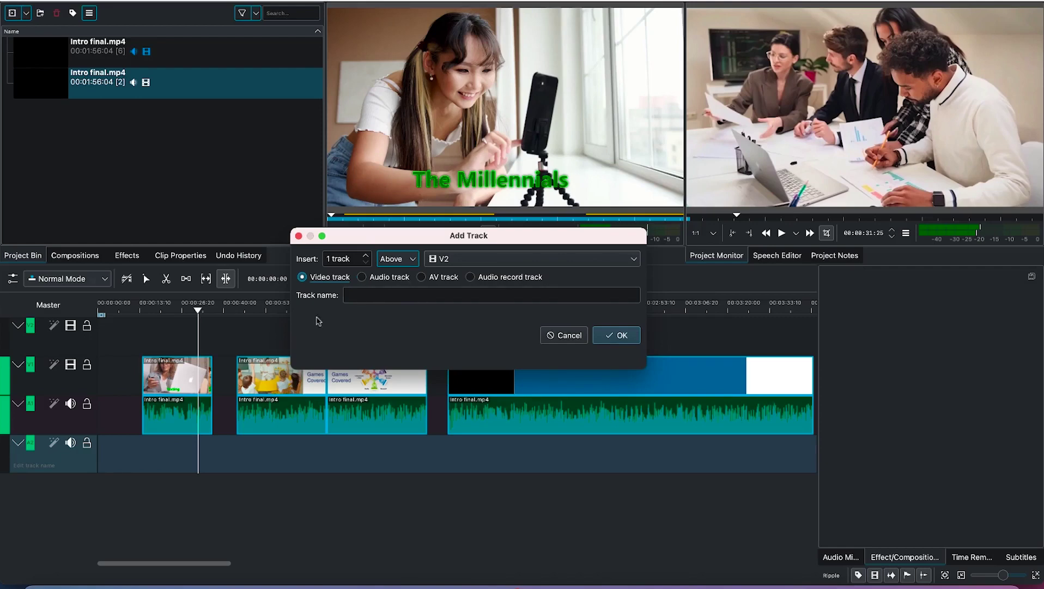
left_click(411, 261)
left_click(401, 289)
left_click(444, 295)
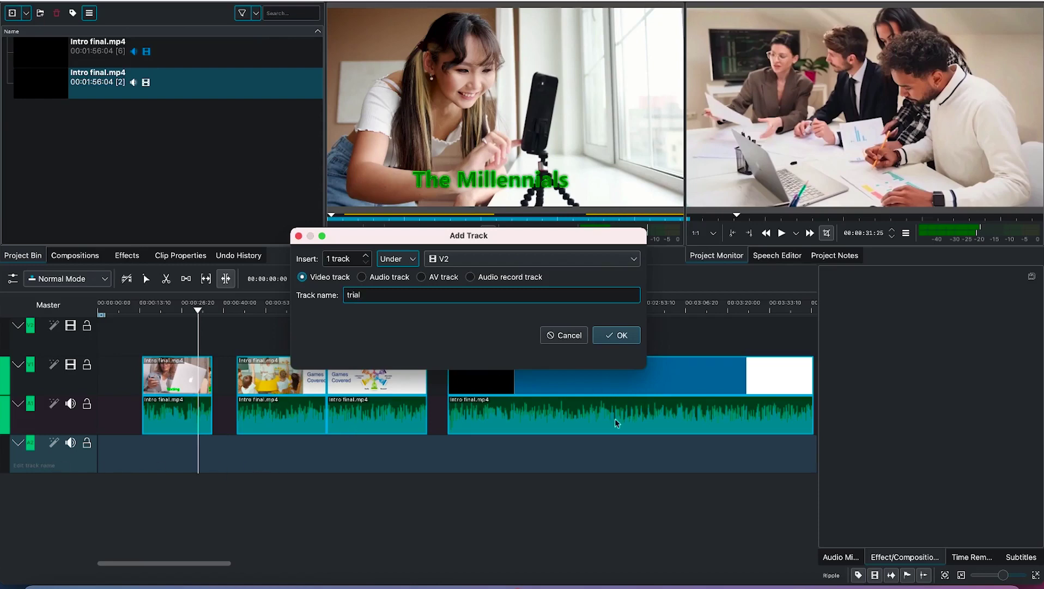
left_click(620, 336)
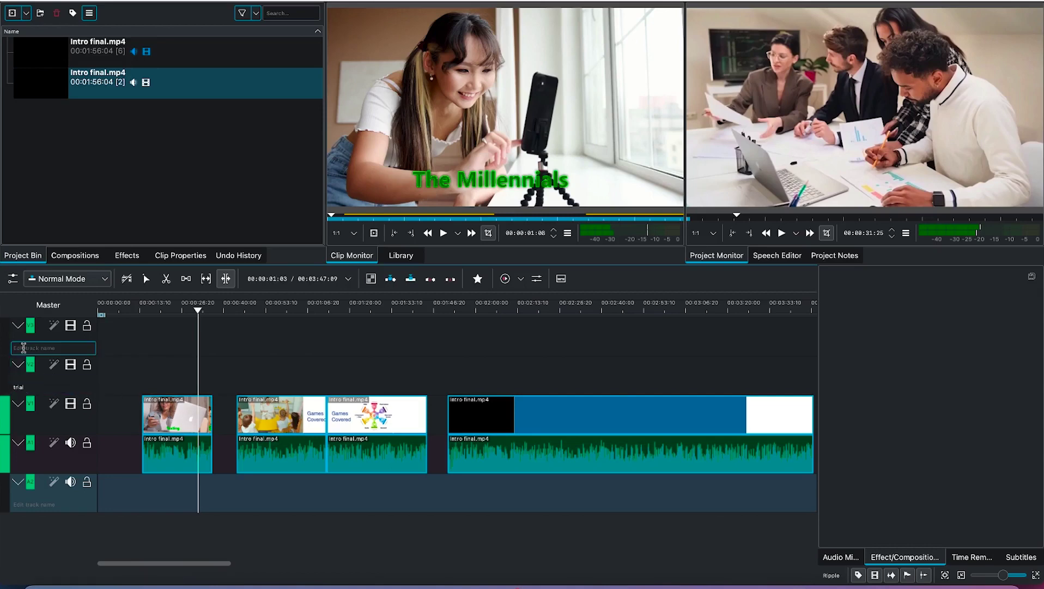
- Name video track V3 "clip a" and video track V1 "clip c"
left_click(23, 347)
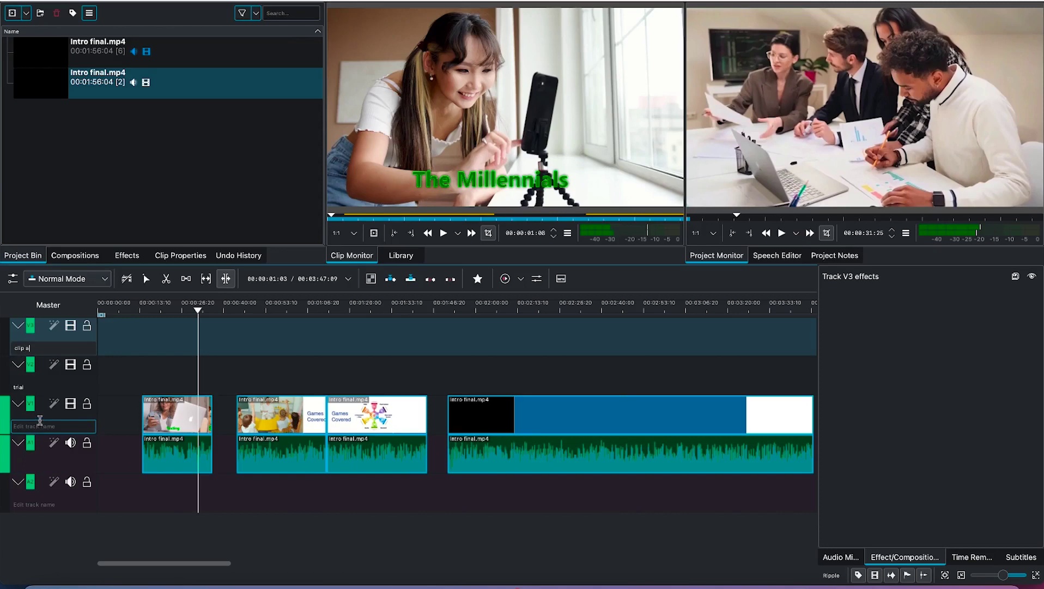
left_click(39, 424)
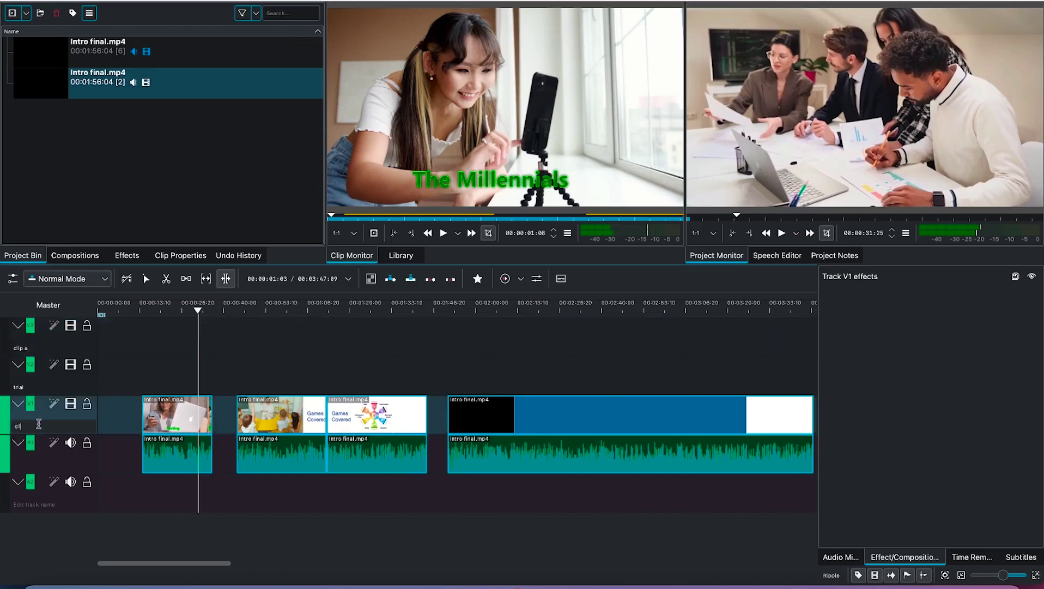
type("clip c")
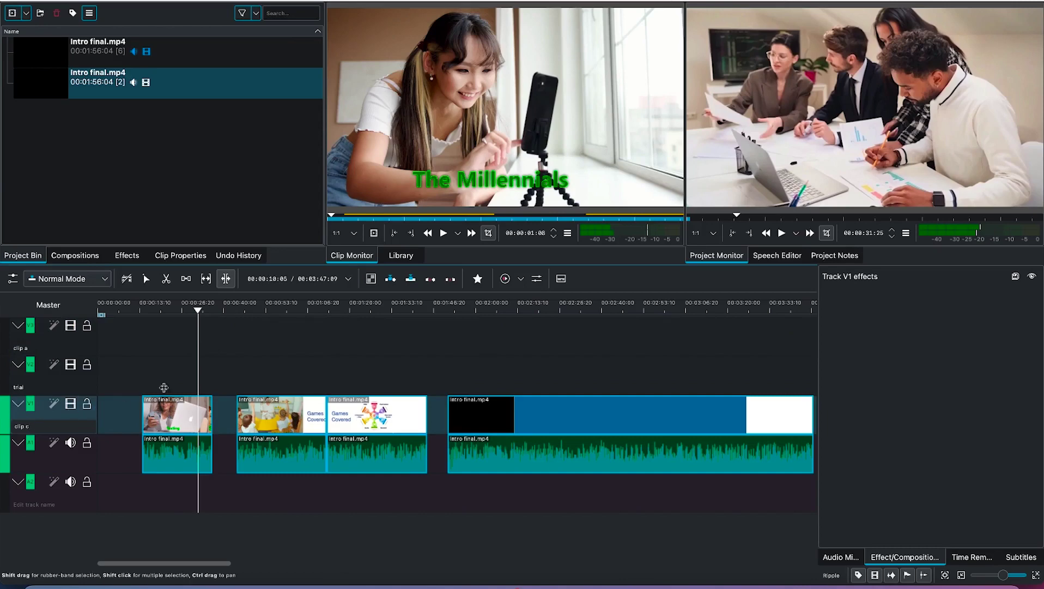
- Move the timeline playhead to about 00:01:06, zoom in on the clips and zoom back out
left_click(384, 330)
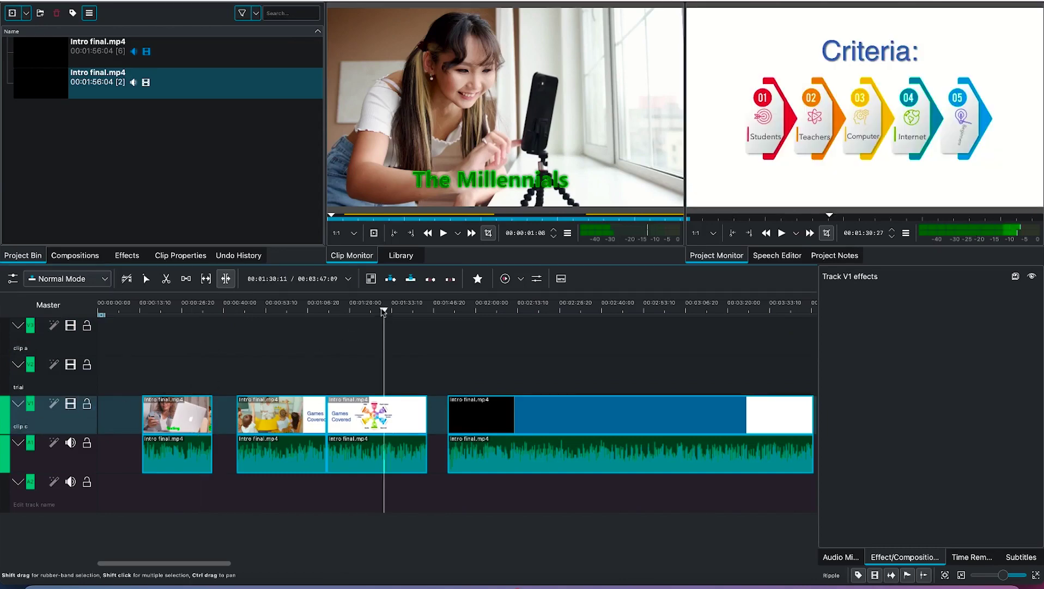
left_click_drag(384, 312, 307, 311)
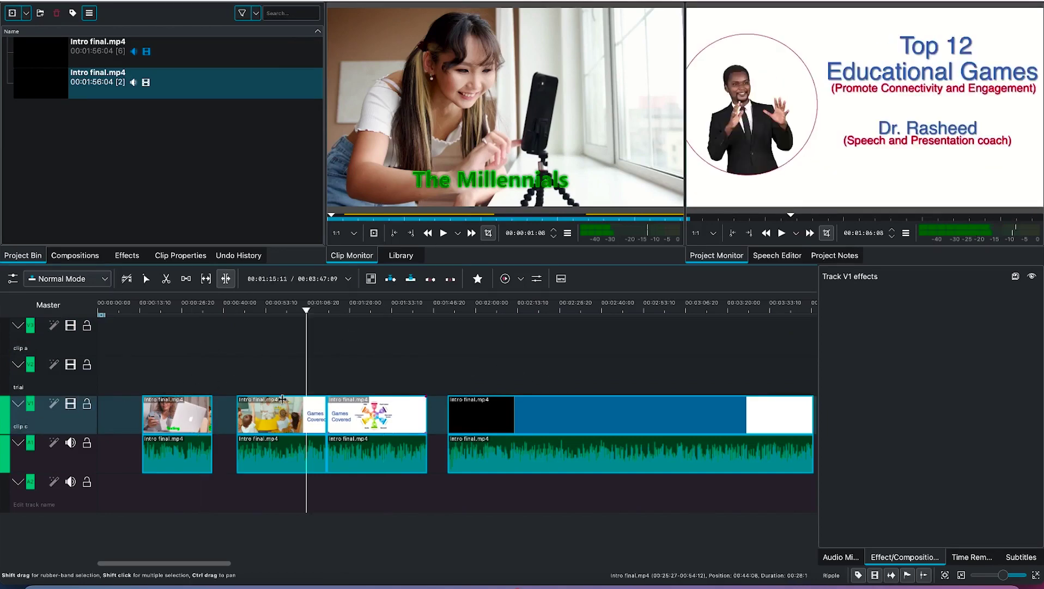
left_click(1008, 576)
left_click_drag(1008, 577, 1017, 576)
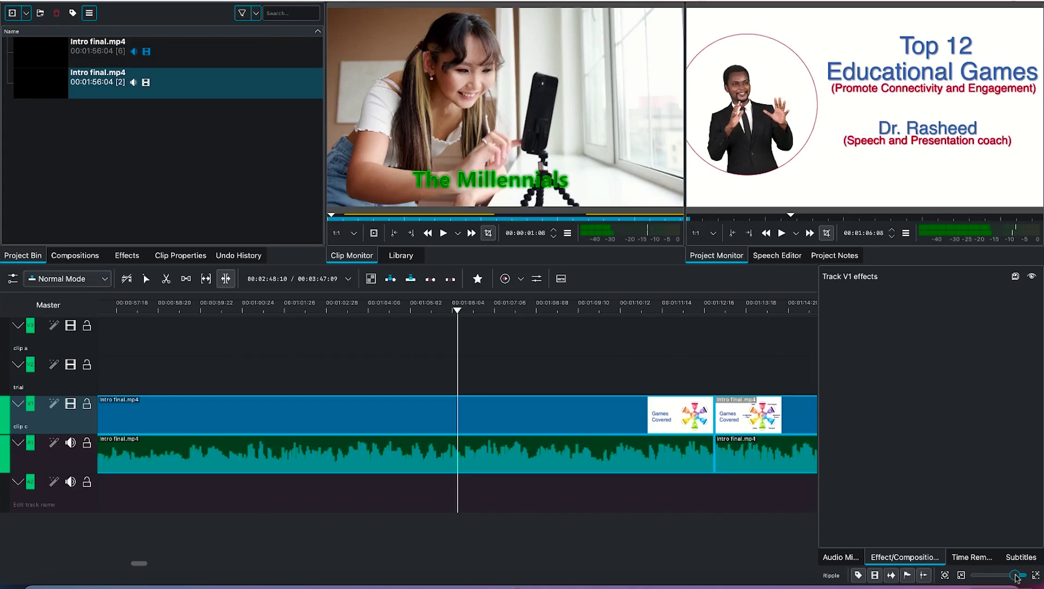
scroll(1016, 576, "down", 1)
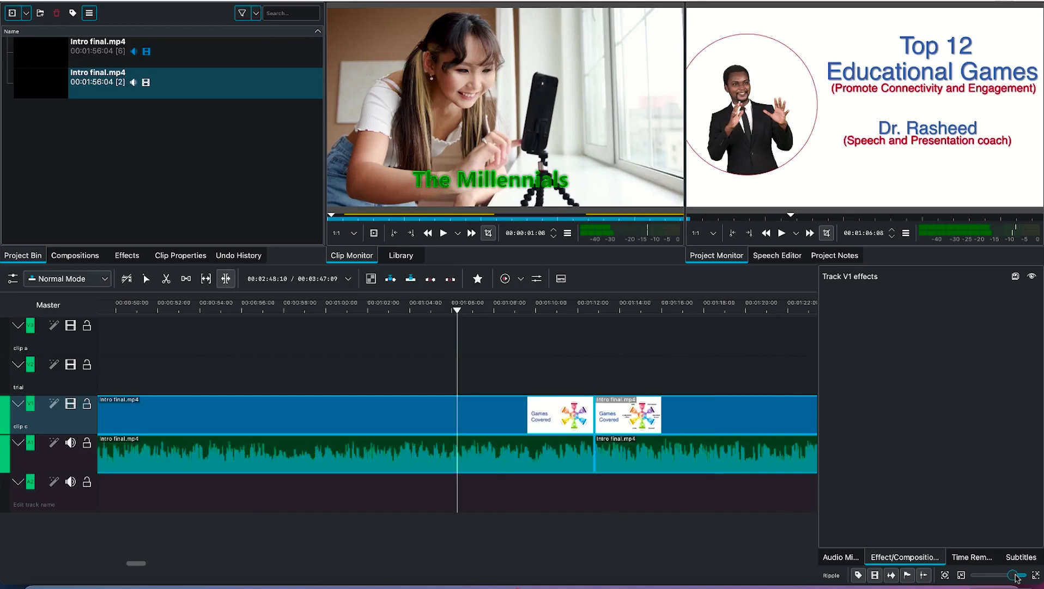
mouse_move(1015, 577)
left_mouse_down()
mouse_move(988, 576)
mouse_move(1007, 576)
left_mouse_up()
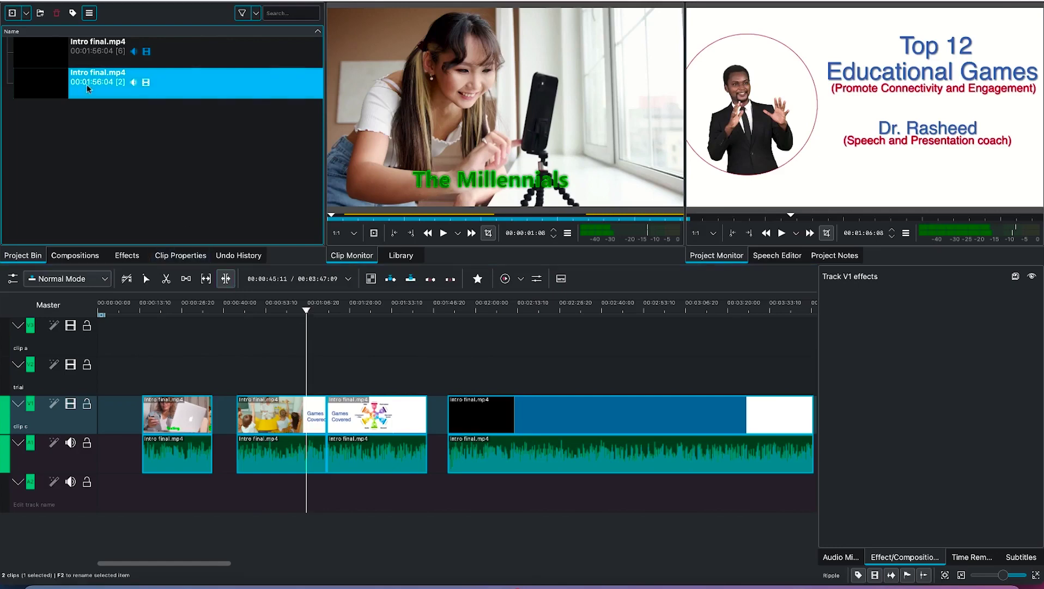
- Start a new title clip in the project bin with the text "Welcome to My Channel"
left_click(27, 17)
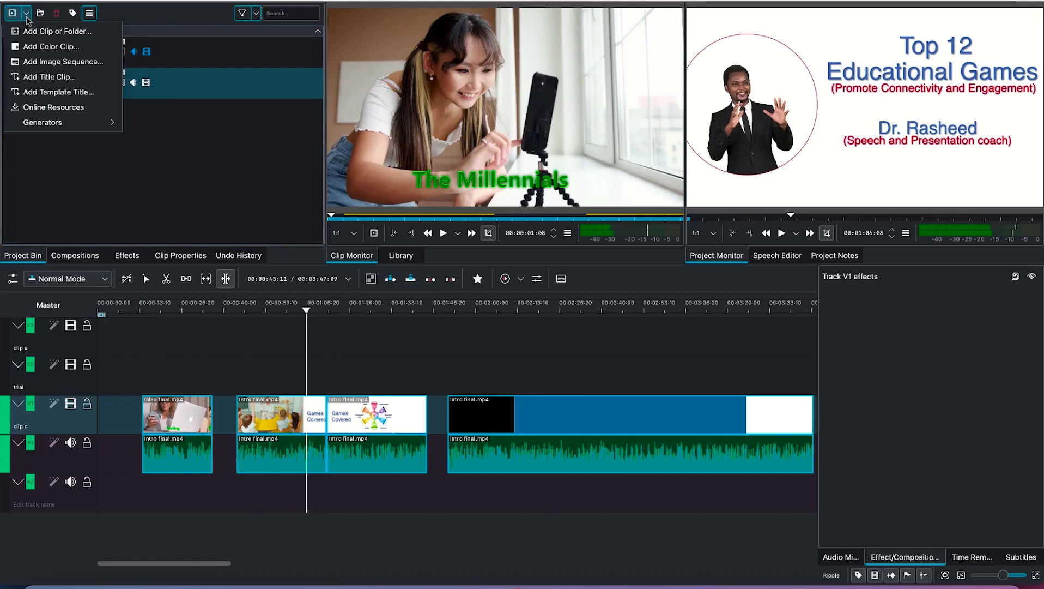
left_click(65, 81)
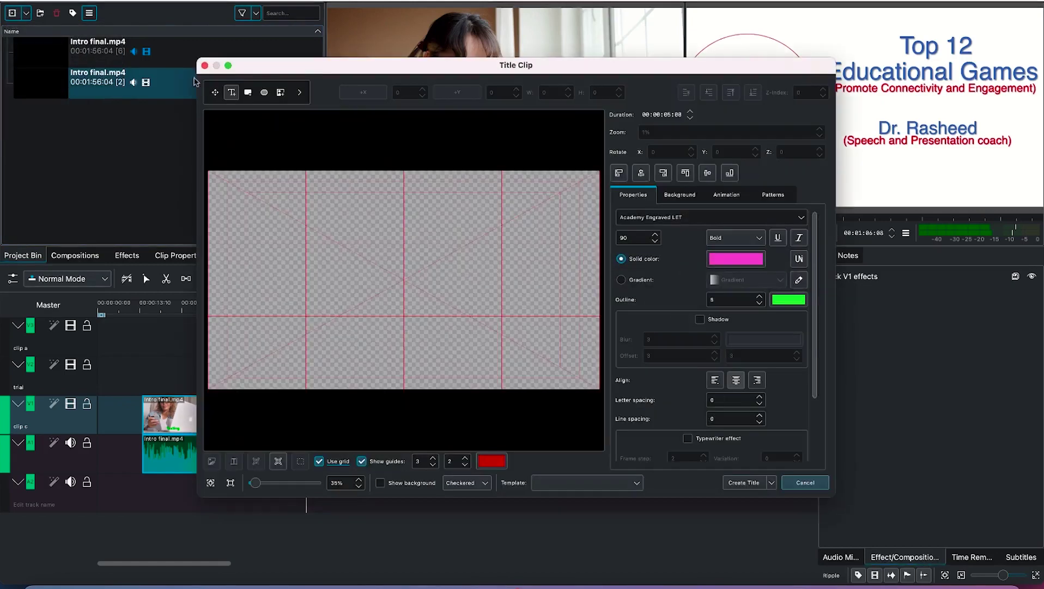
left_click(337, 268)
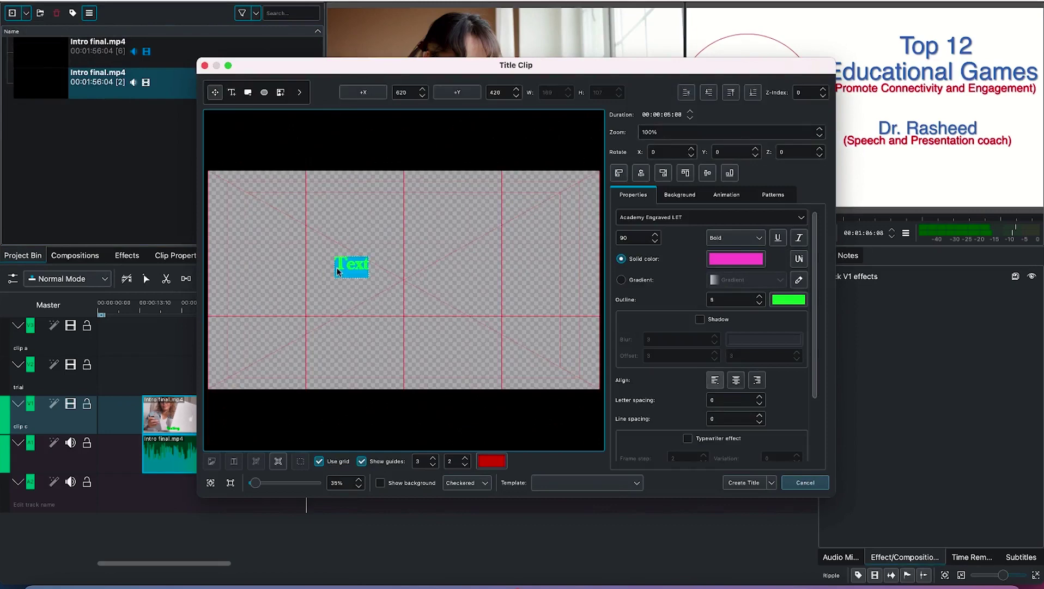
type("Welcome to My Channel")
- Set the title text's X rotation to 5 and centre it horizontally and vertically in the frame
triple_click(401, 266)
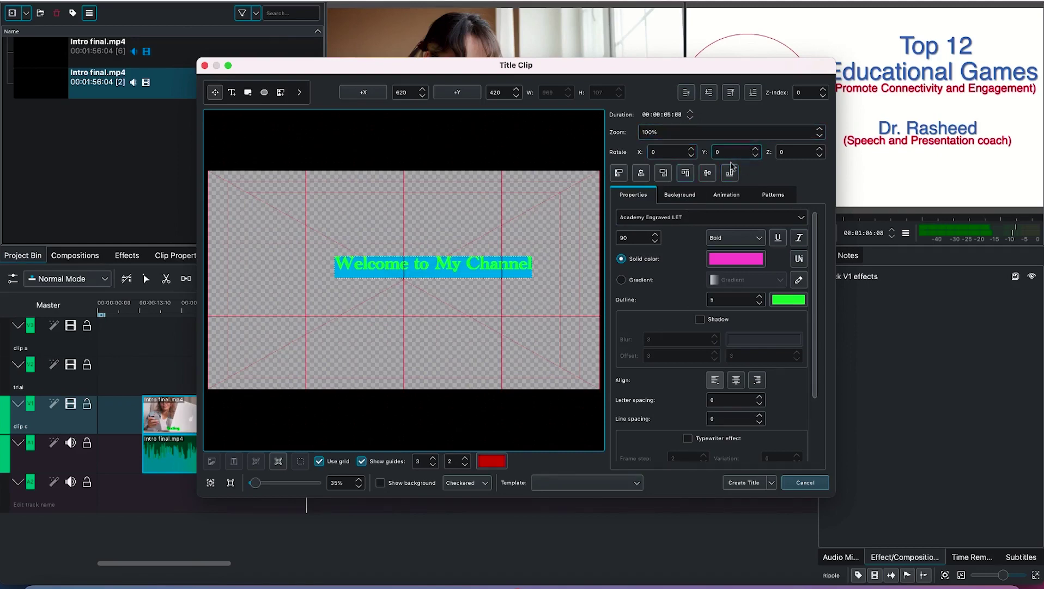
left_click(692, 153)
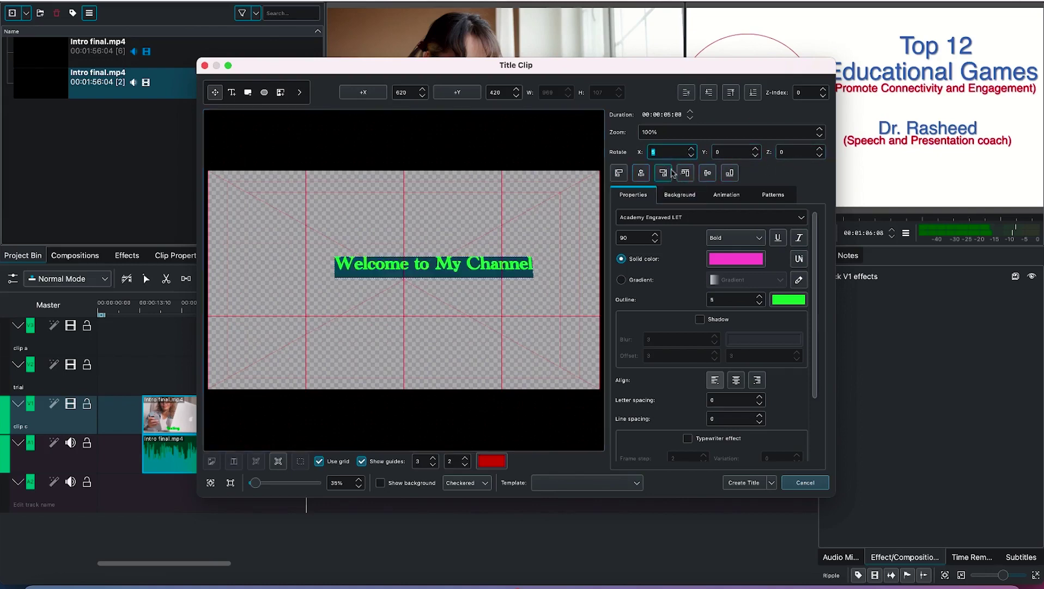
left_click(641, 173)
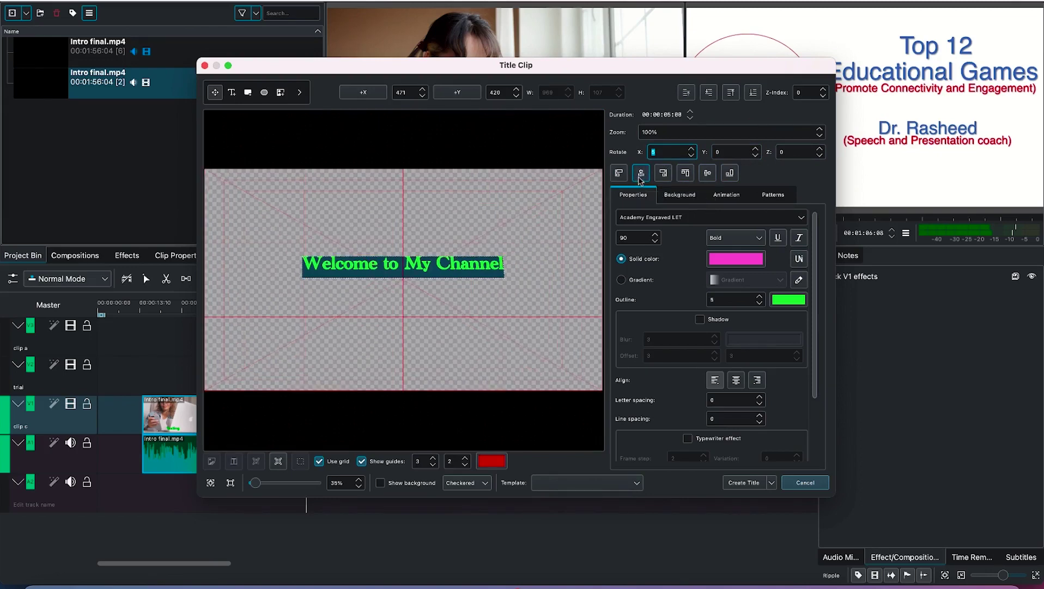
left_click(708, 174)
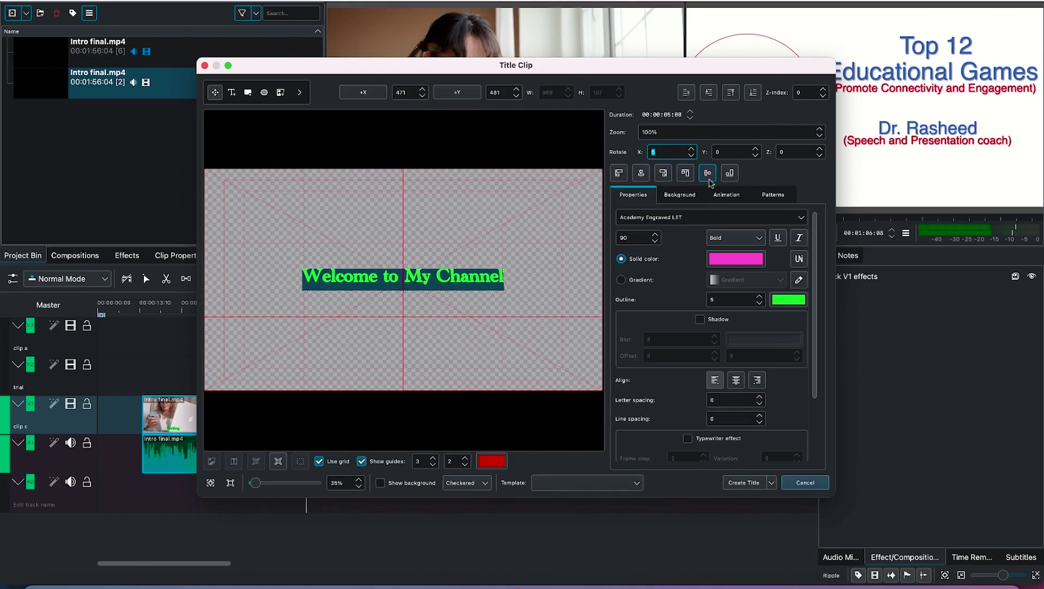
- Try the Al Bayan, Apple Chancery and Andale Mono fonts on the title text
left_click(678, 224)
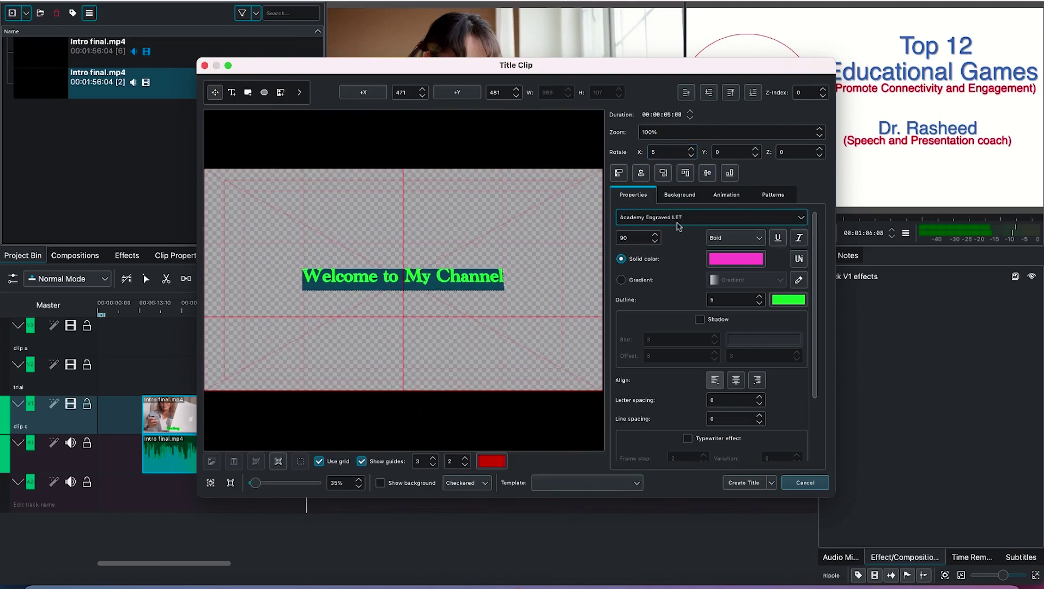
left_click(805, 218)
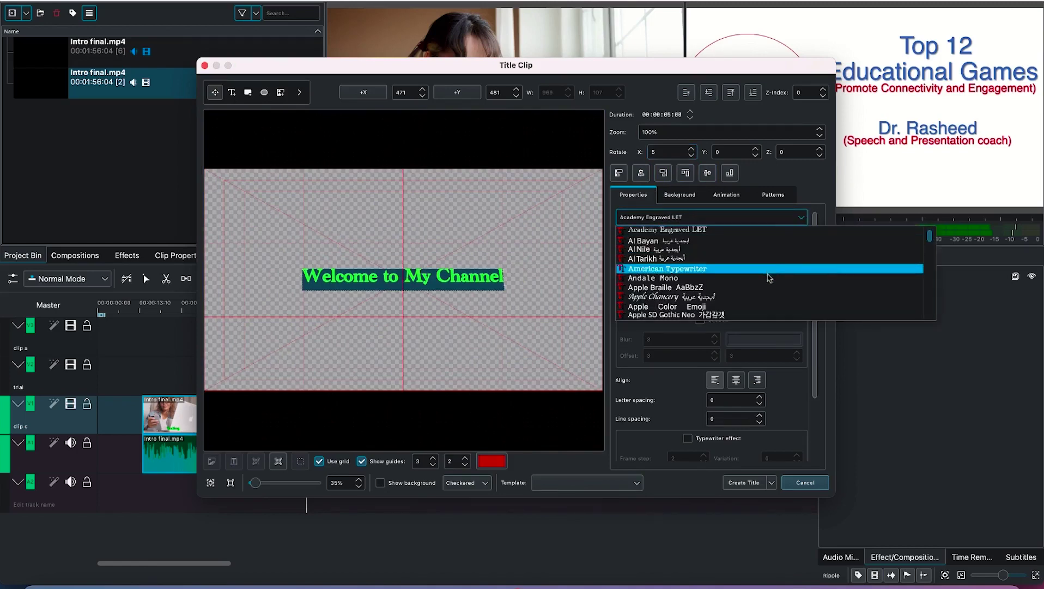
left_click(763, 243)
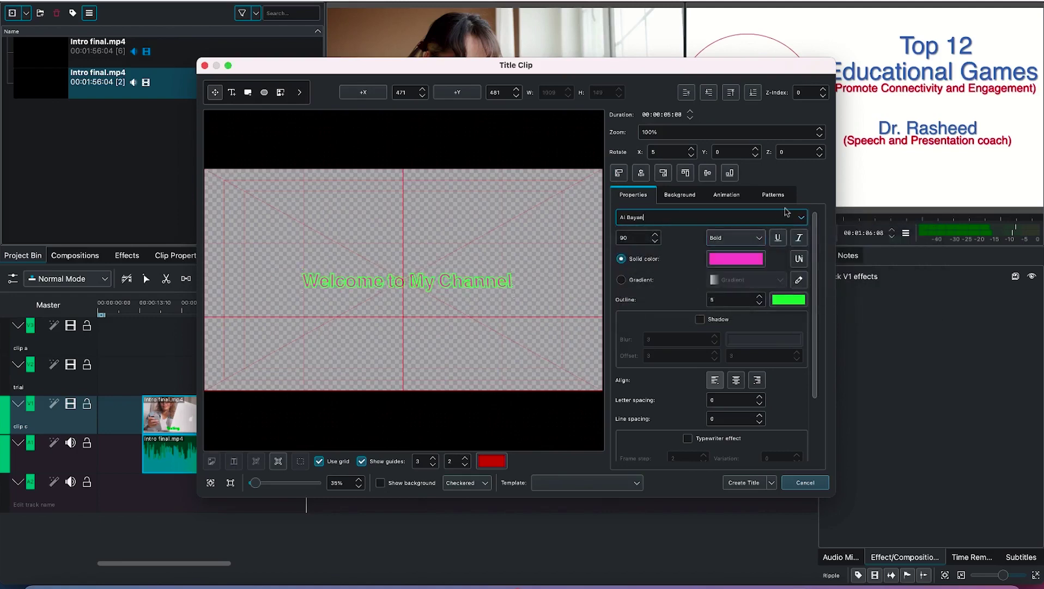
left_click(801, 219)
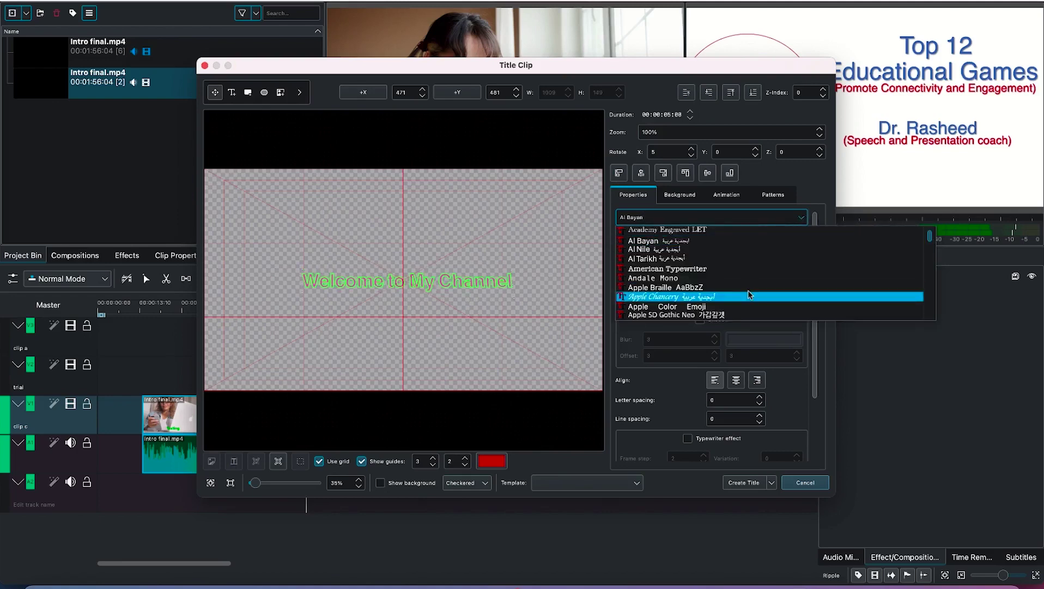
left_click(800, 296)
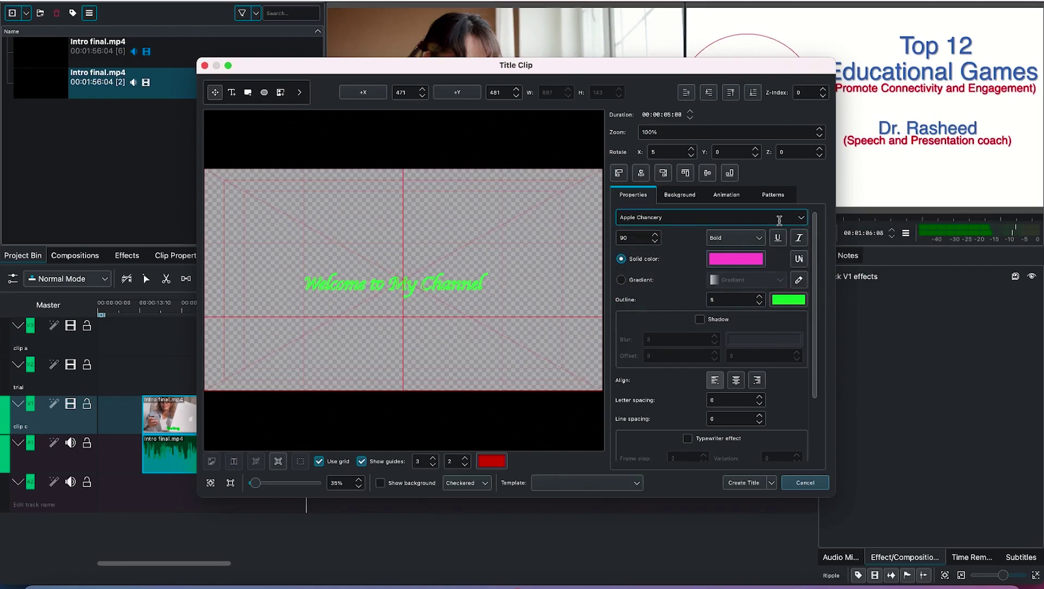
left_click(801, 218)
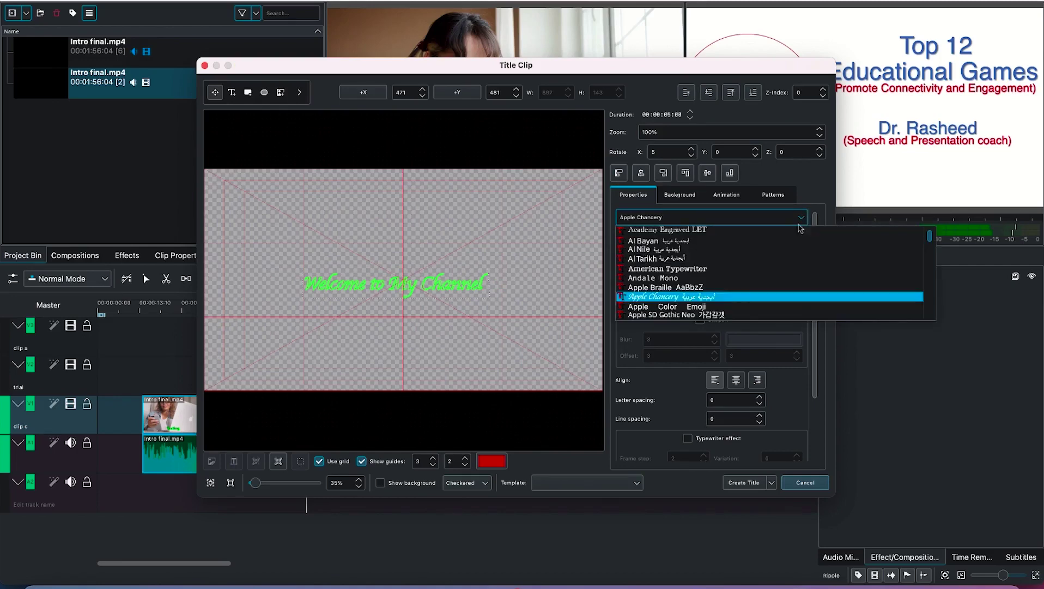
left_click(718, 279)
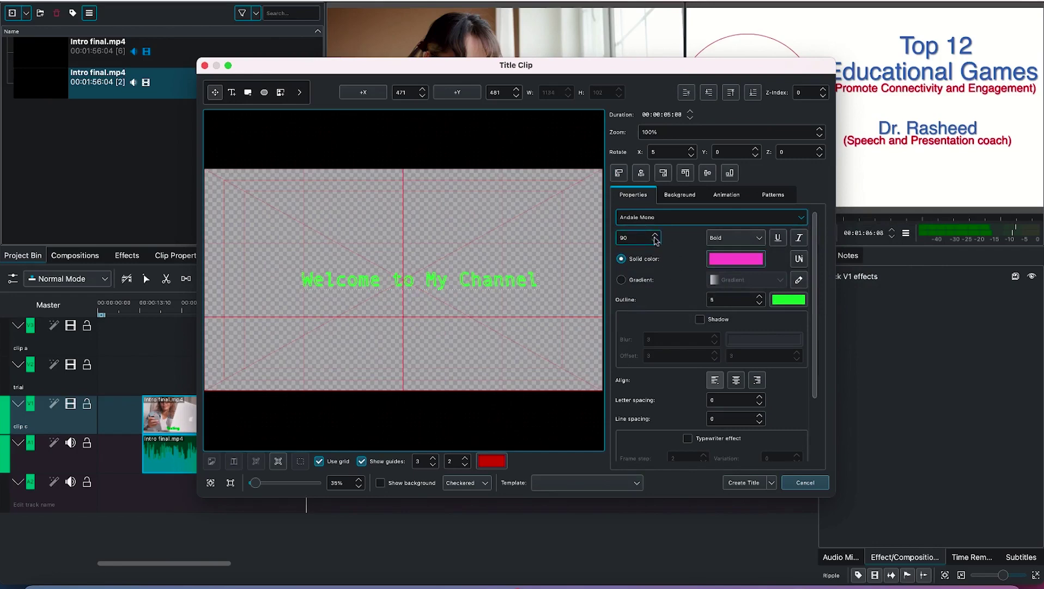
- Increase the title text's font size to 102 and set its weight to Normal
scroll(656, 236, "up", 9)
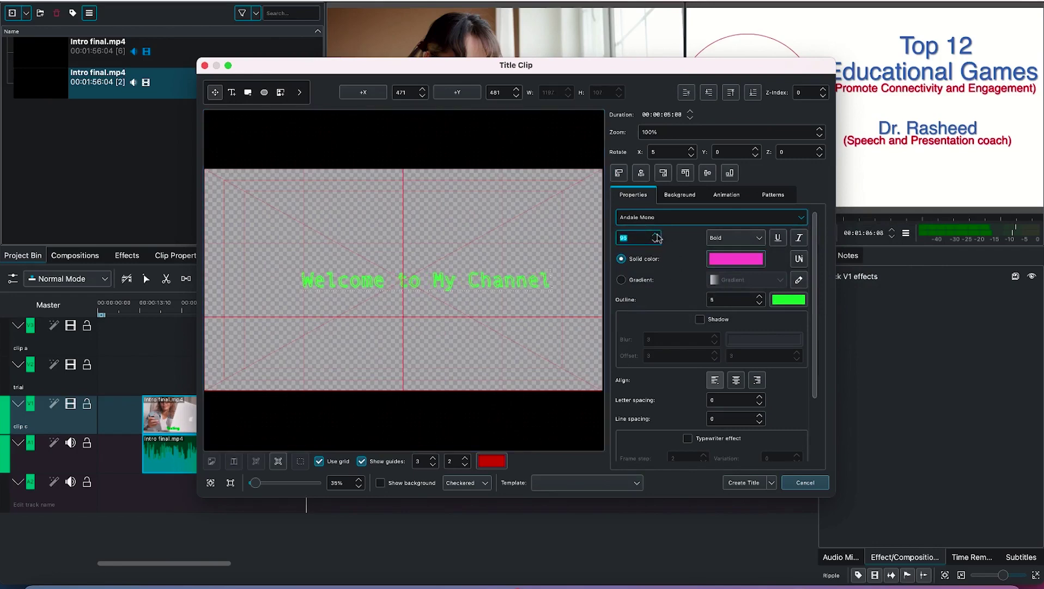
scroll(657, 238, "up", 3)
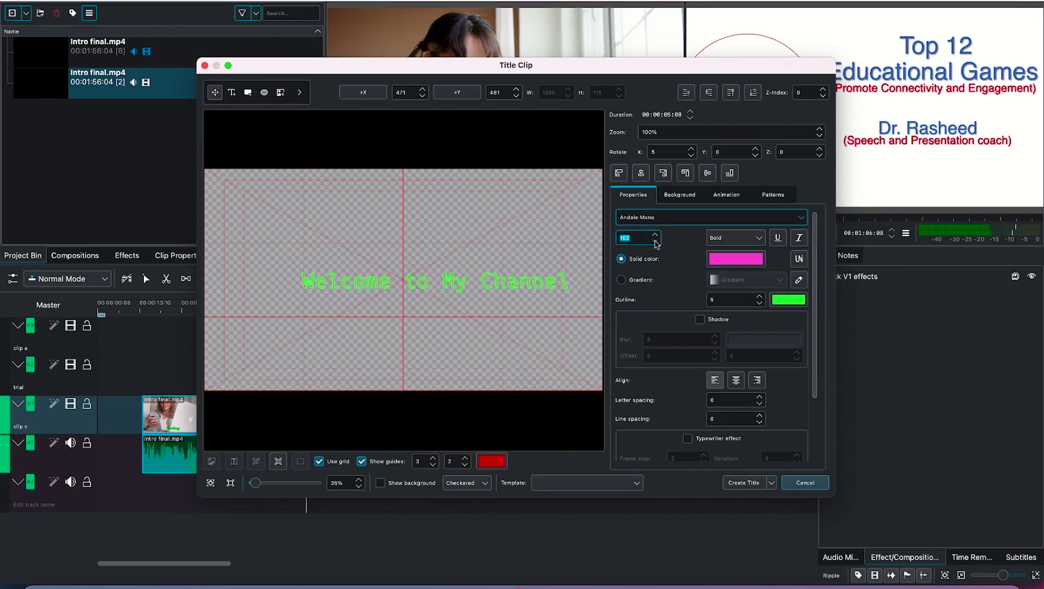
left_click(742, 241)
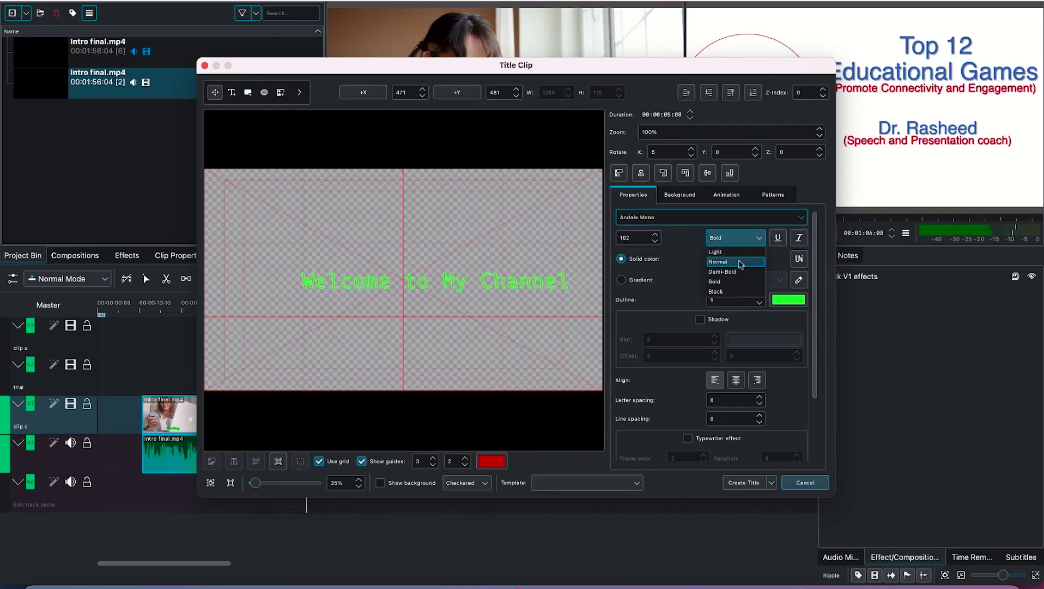
left_click(740, 261)
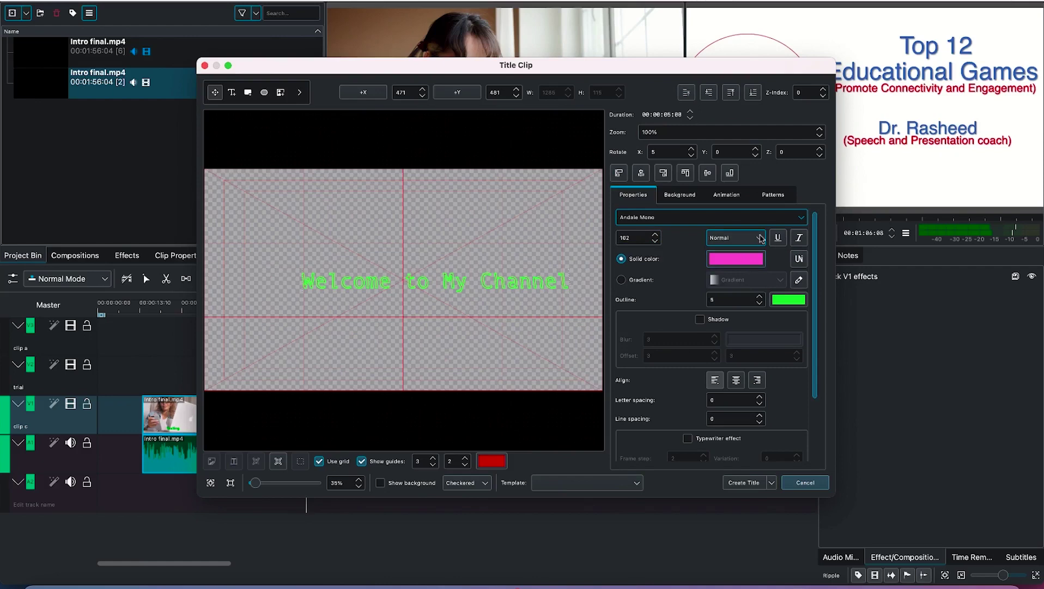
left_click(736, 238)
- Set the solid colour of the whole title text to orange with slightly reduced opacity
left_click(479, 283)
triple_click(479, 284)
double_click(483, 283)
triple_click(478, 283)
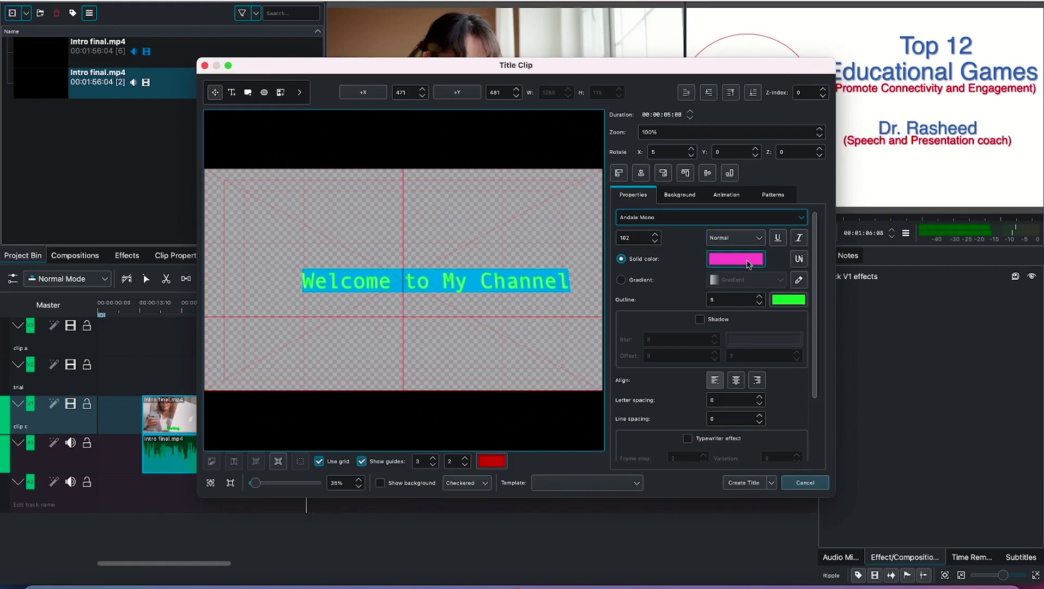
left_click(748, 259)
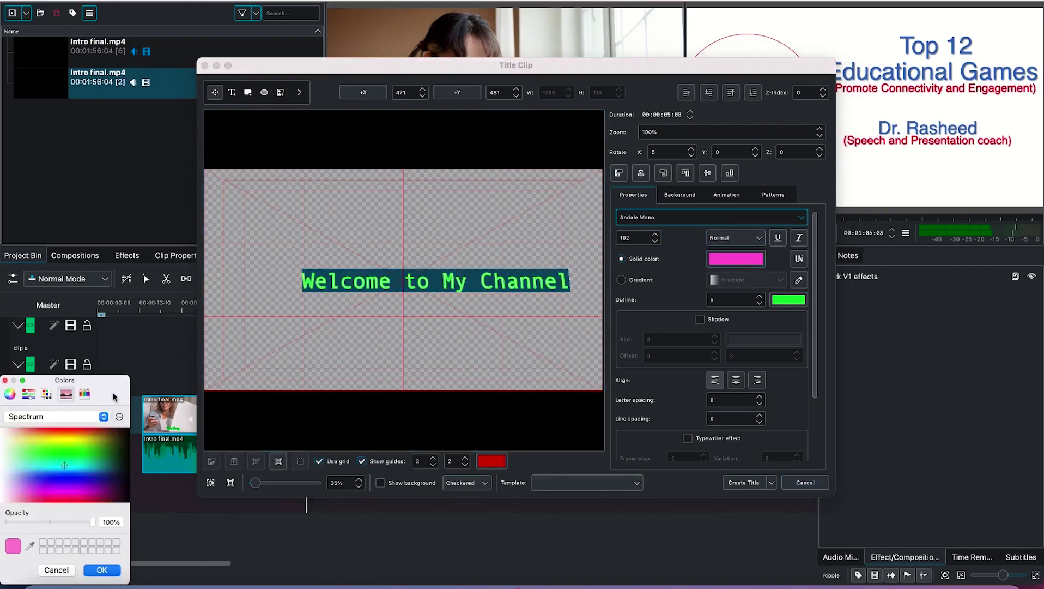
left_click_drag(109, 394, 150, 303)
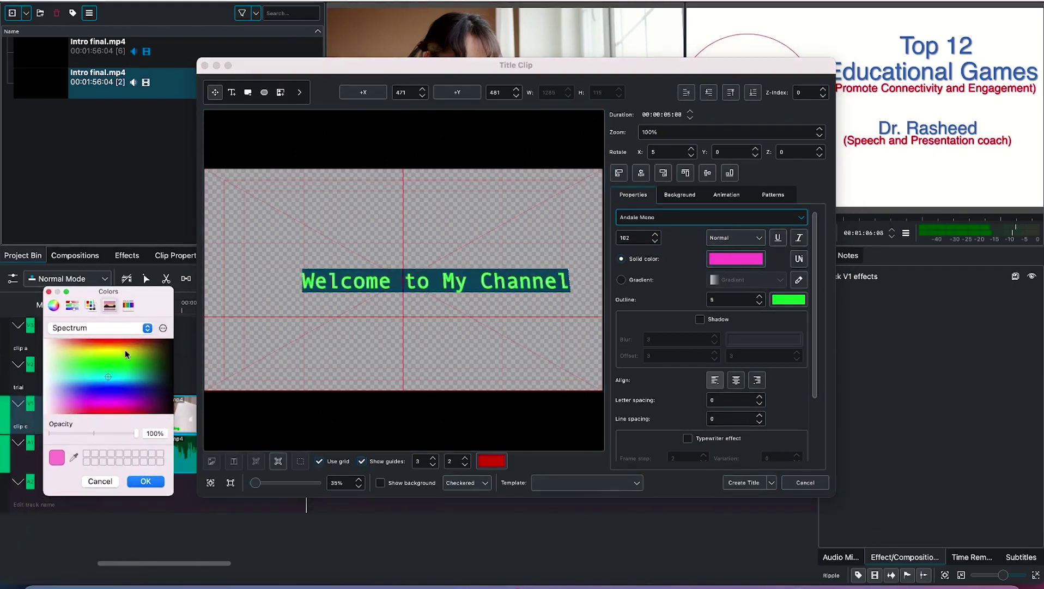
left_click_drag(113, 363, 115, 344)
mouse_move(138, 434)
left_mouse_down()
mouse_move(115, 436)
mouse_move(131, 435)
left_mouse_up()
left_click(145, 481)
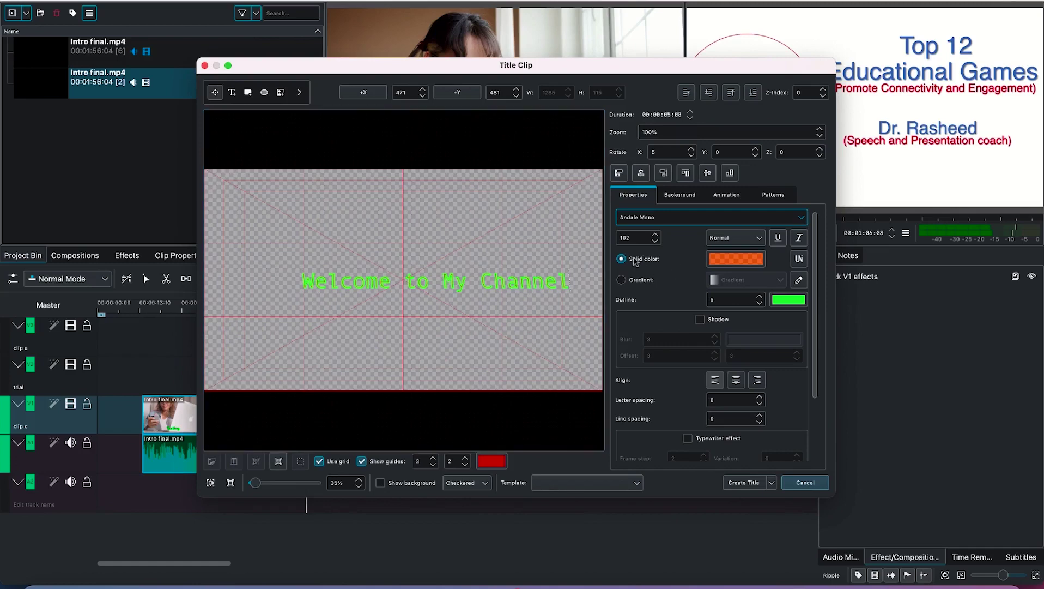
- Switch the title text's fill to a gradient and set its font to Al Nile
left_click(621, 280)
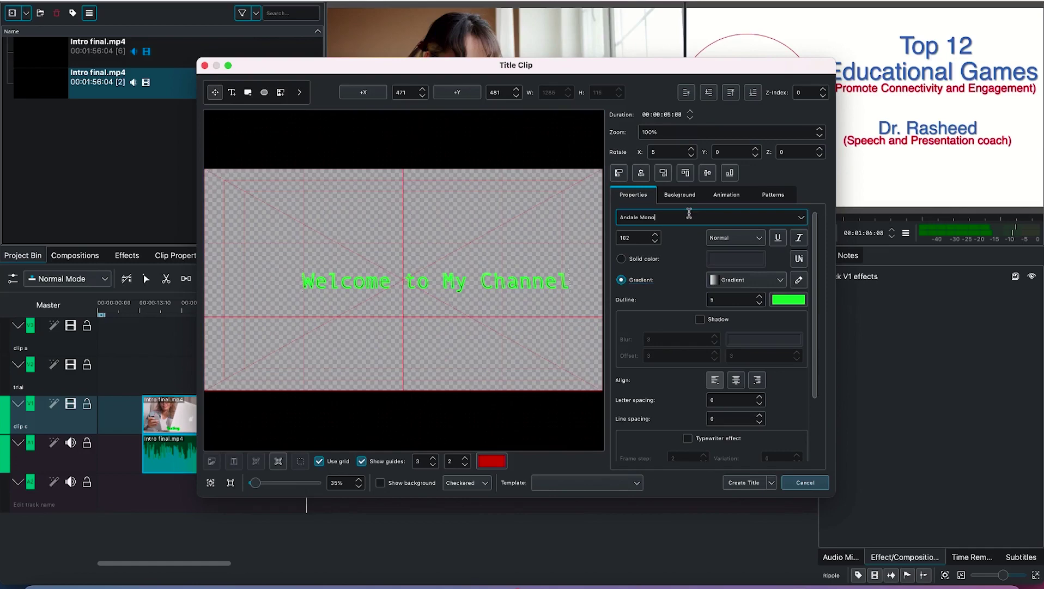
left_click(804, 220)
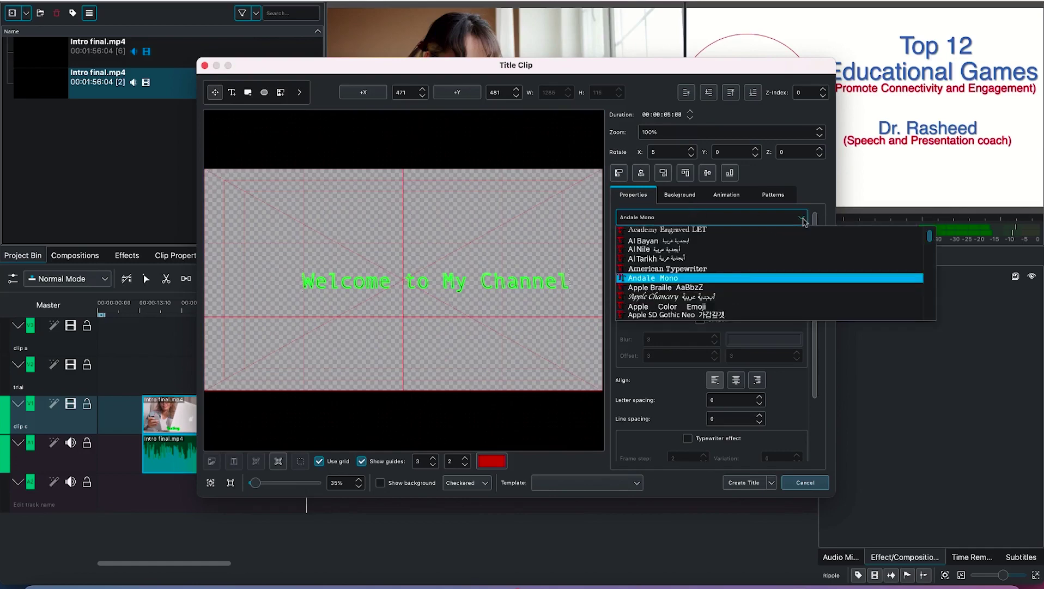
left_click(700, 252)
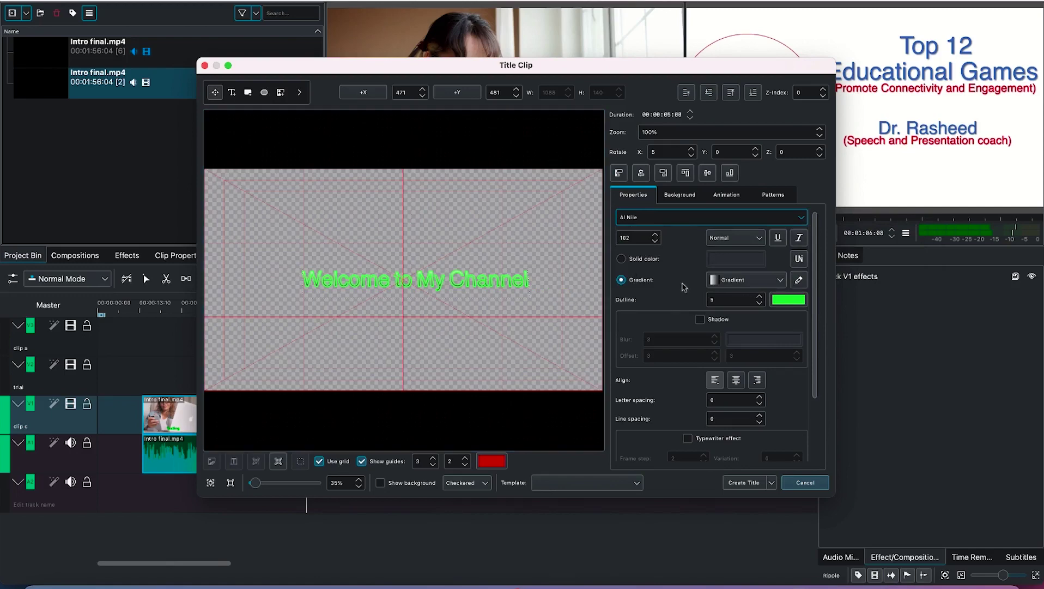
- Enable the title's shadow with blur 16 and offsets 30 and 3, and centre-align the text
left_click(700, 320)
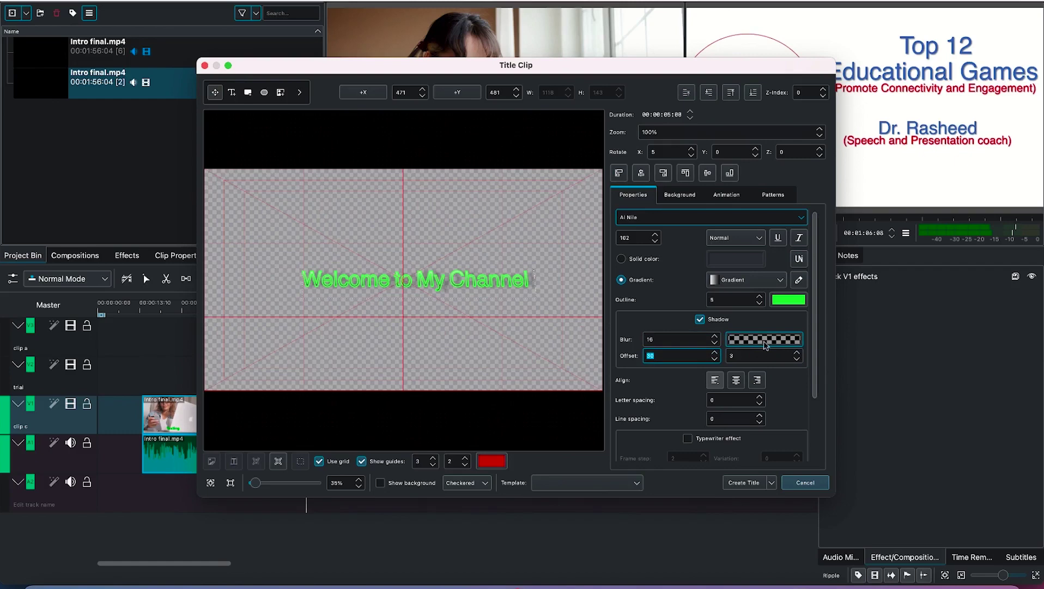
left_click(736, 380)
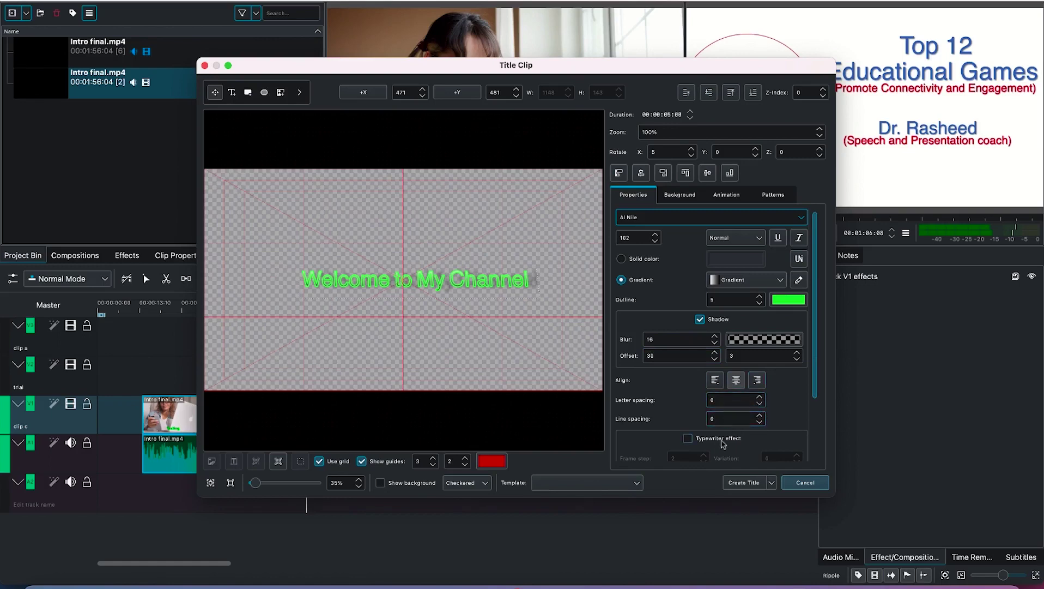
- Turn off the title canvas grid, toggle the guides off and back on, and zoom the canvas to 49%
scroll(723, 444, "down", 3)
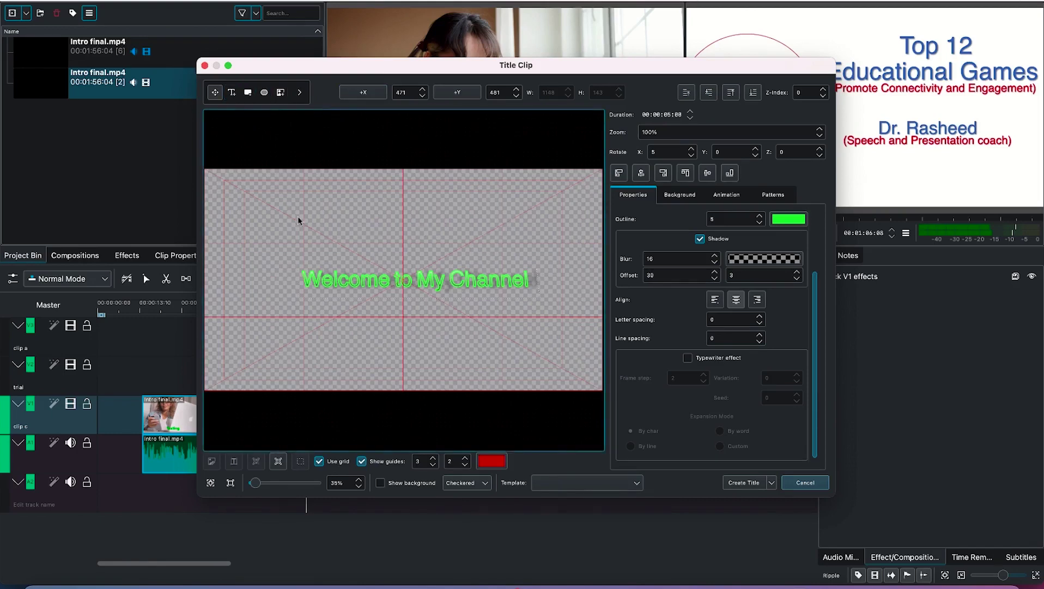
left_click(319, 461)
left_click(362, 461)
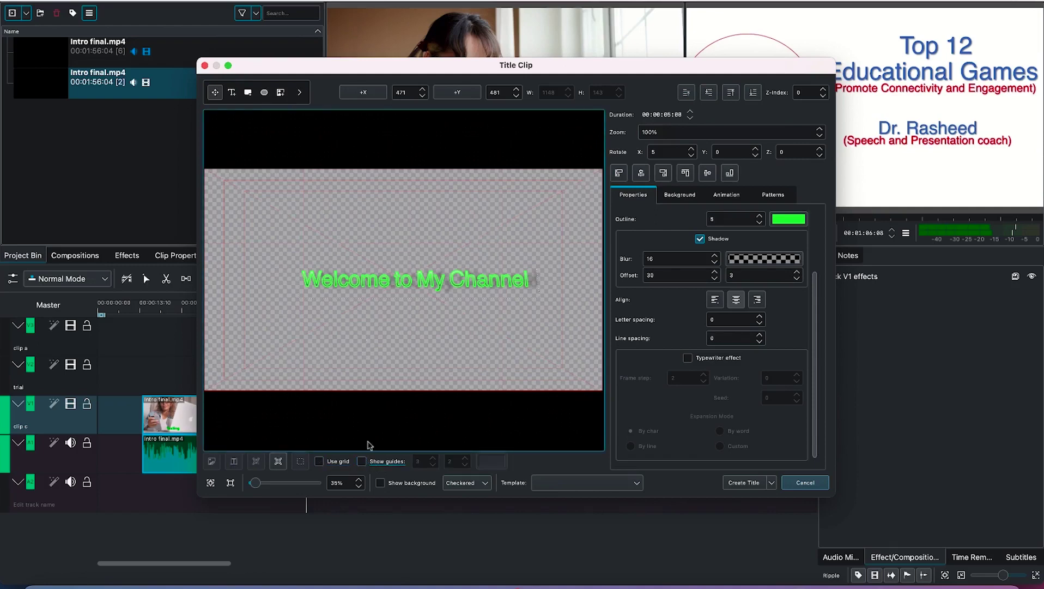
left_click(362, 462)
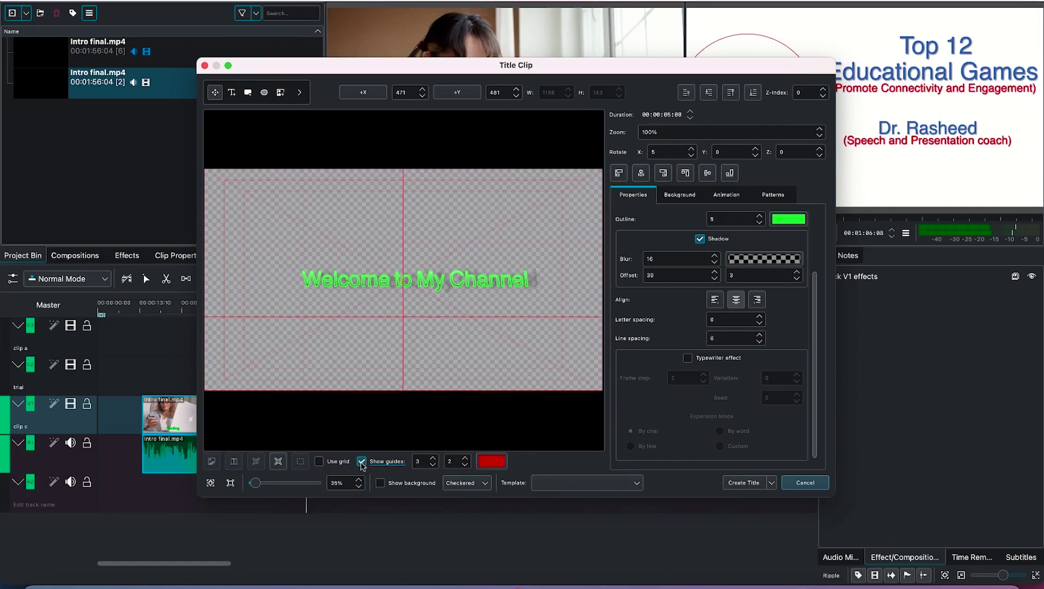
left_click_drag(256, 483, 255, 483)
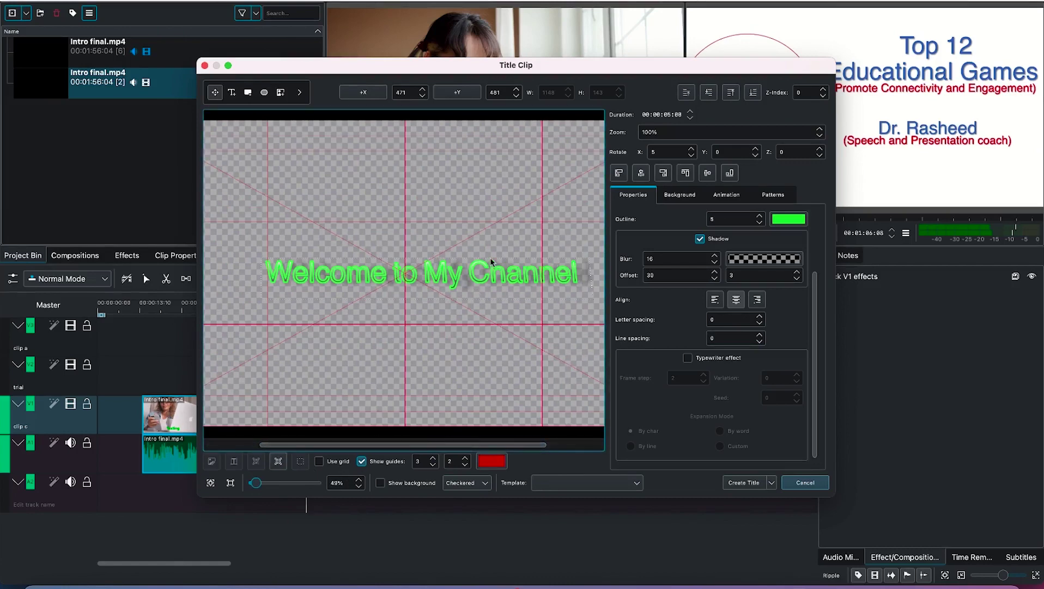
- Preview the title over the video frame and on a Black backdrop, and return the canvas to a plain Checkered backdrop
left_click(380, 483)
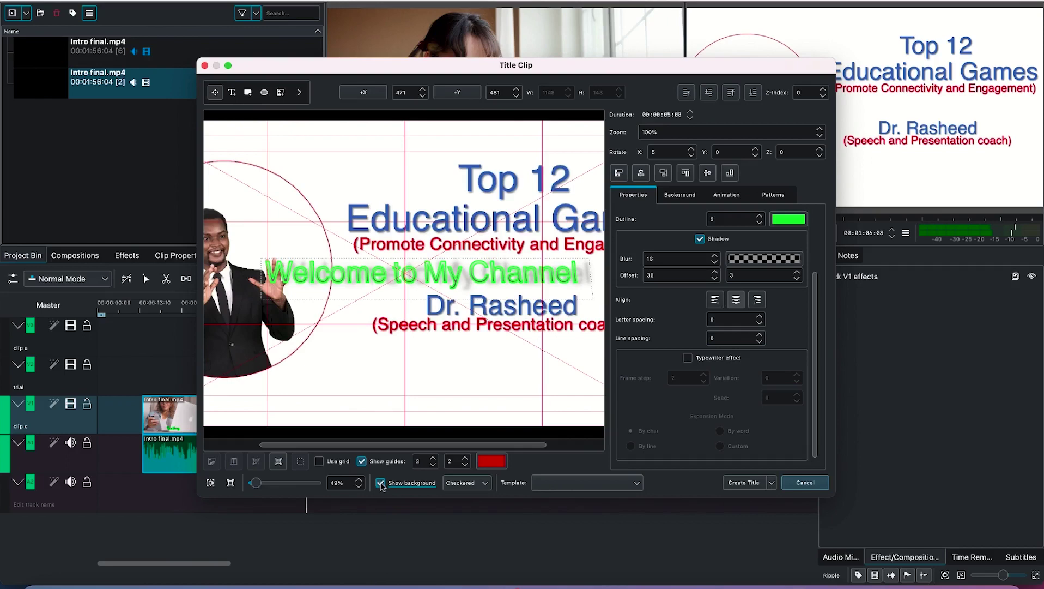
left_click(380, 483)
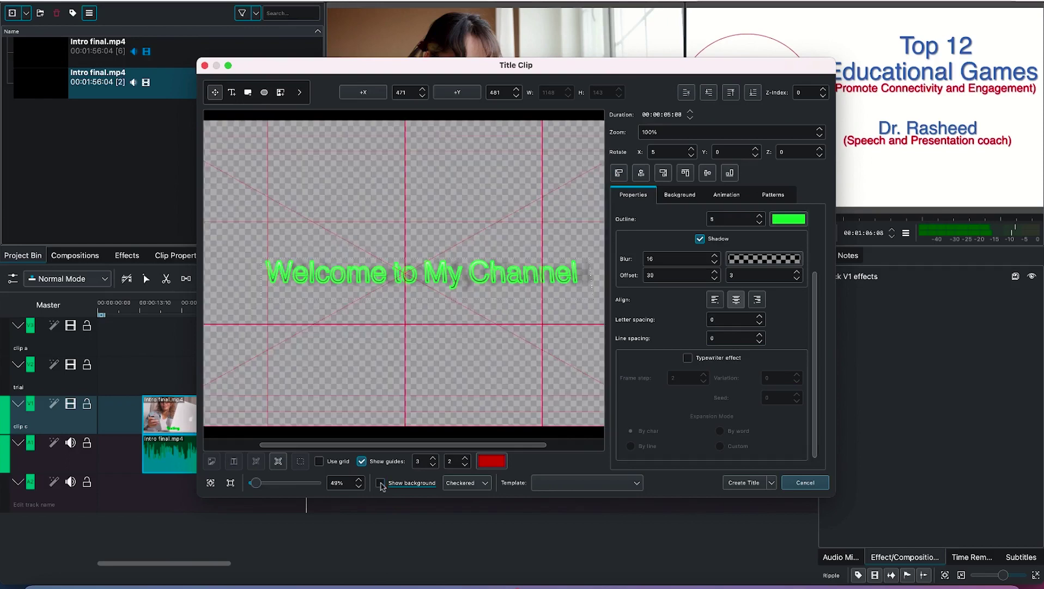
left_click(468, 482)
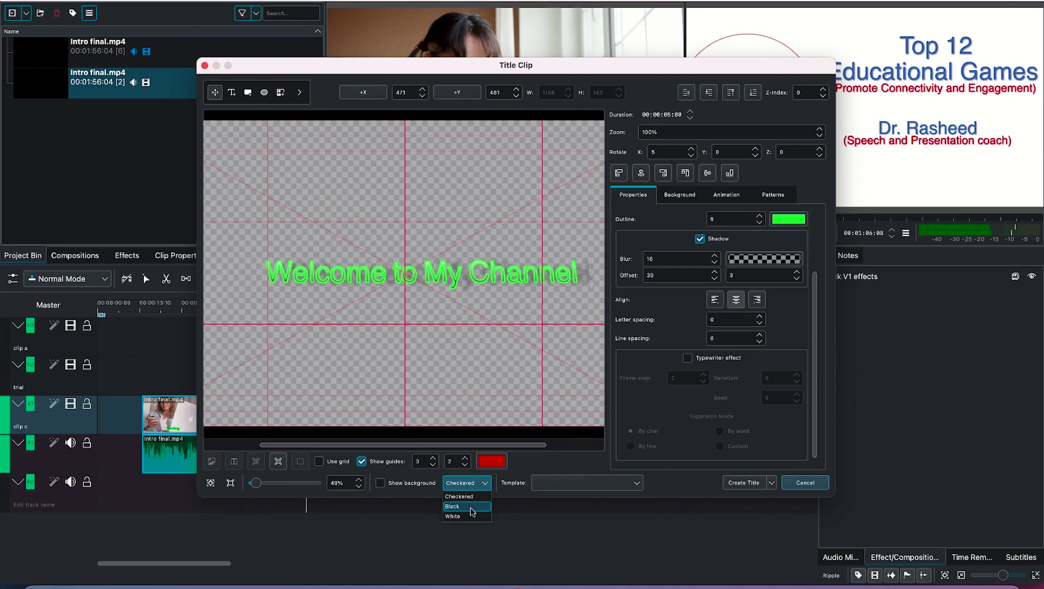
left_click(471, 507)
left_click(482, 489)
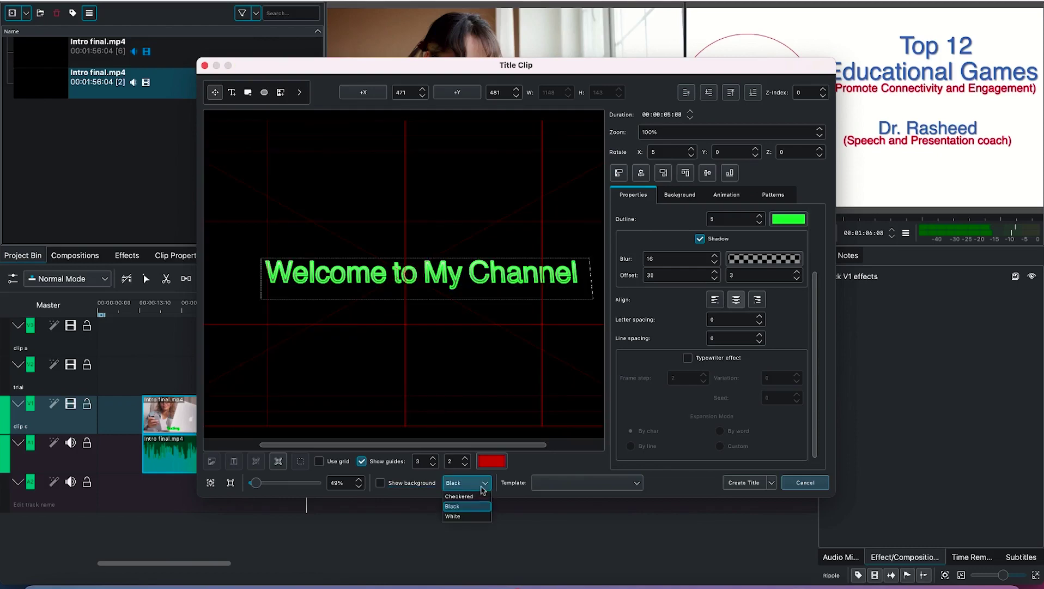
left_click(468, 497)
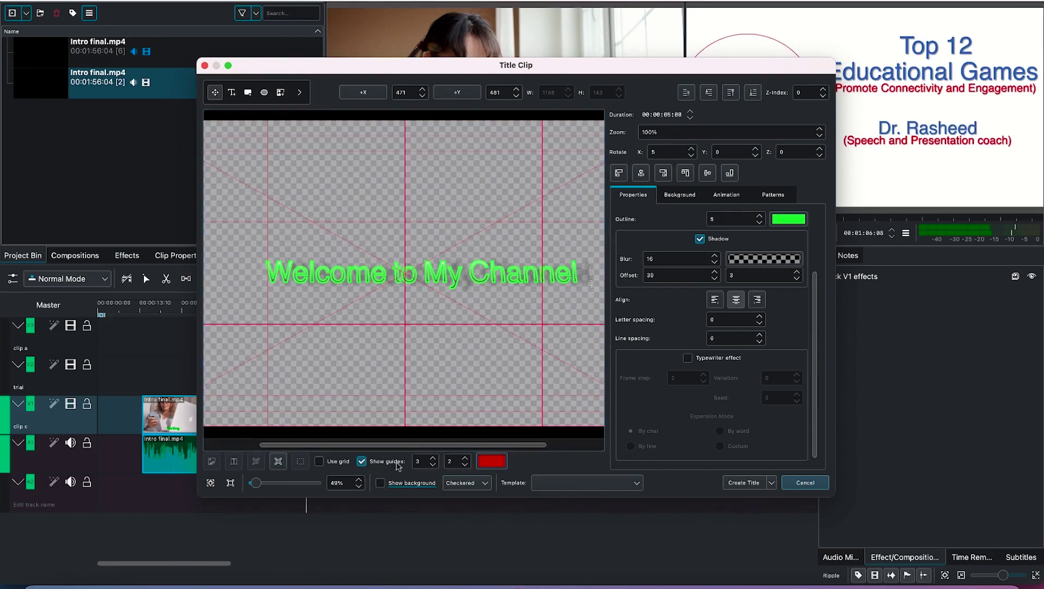
- Choose a different colour for the title canvas's guide lines from the colour spectrum
left_click(493, 462)
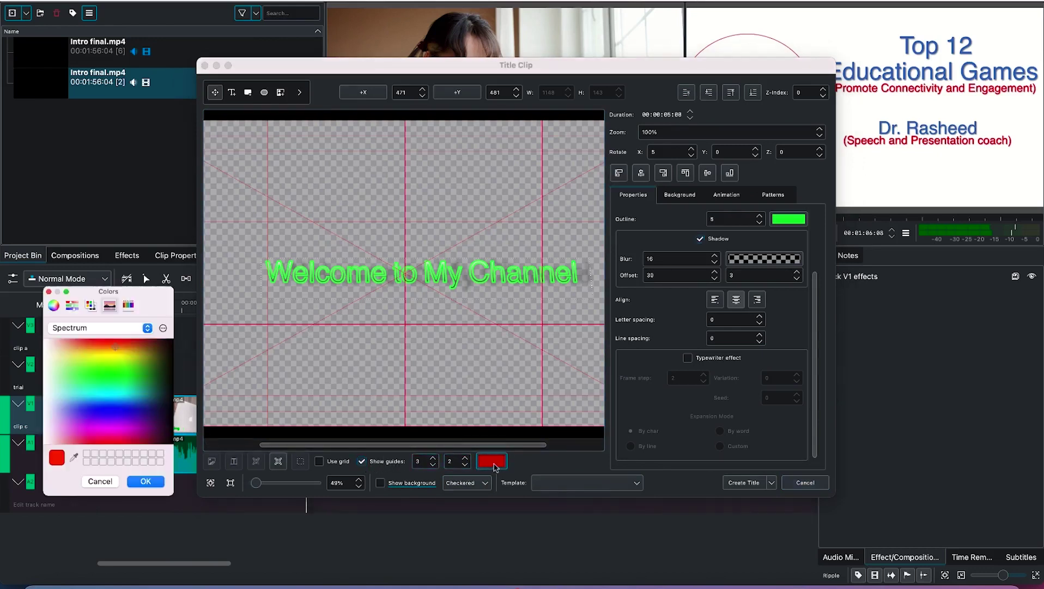
left_click(115, 420)
left_click(145, 480)
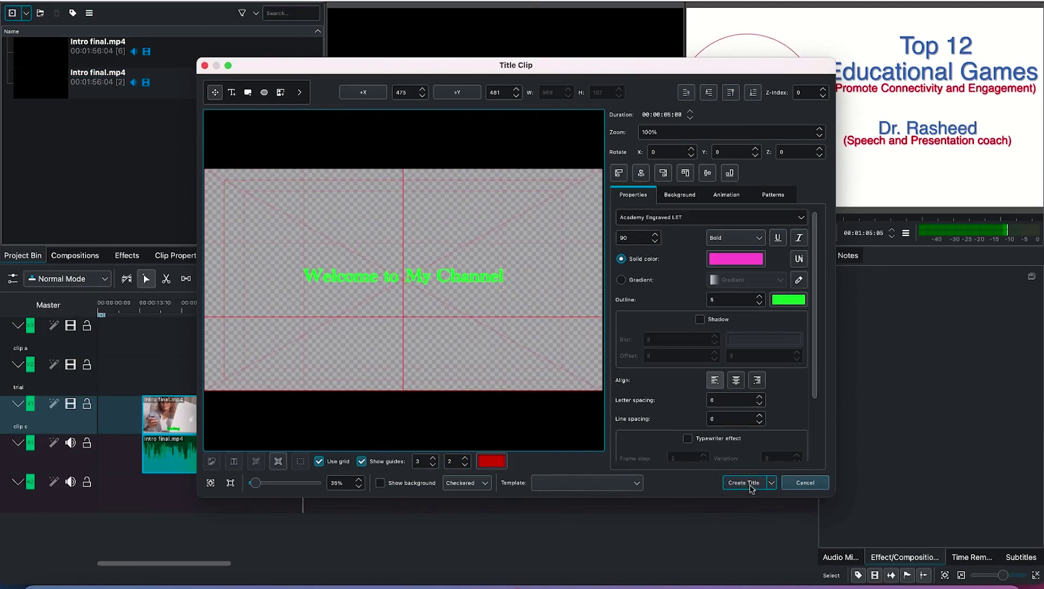
- Create the title clip, place it on the trial track at the first video clip's start, and preview it over the footage
left_click(744, 483)
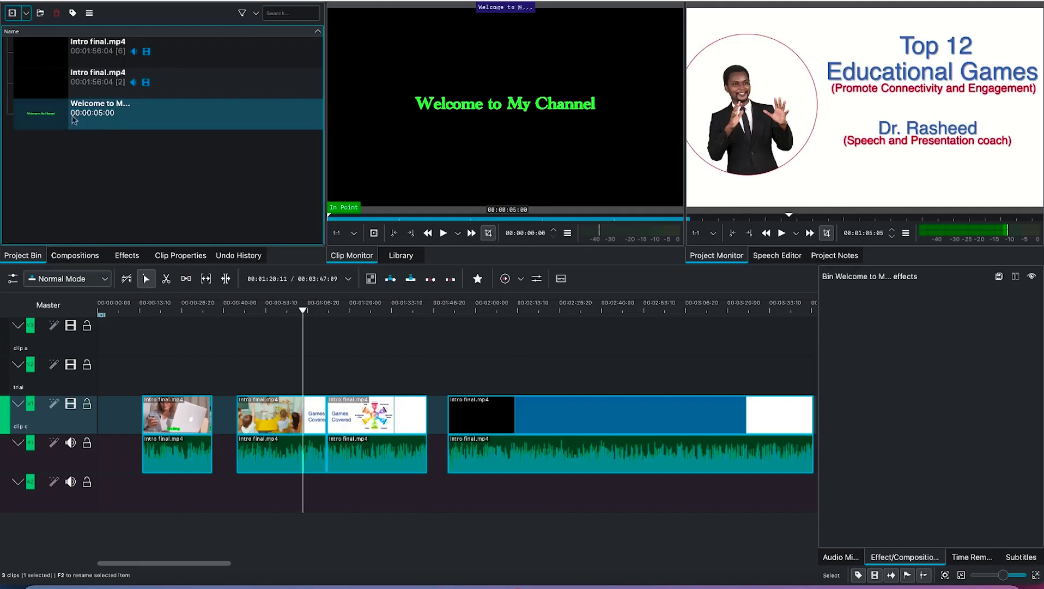
left_click_drag(76, 117, 146, 376)
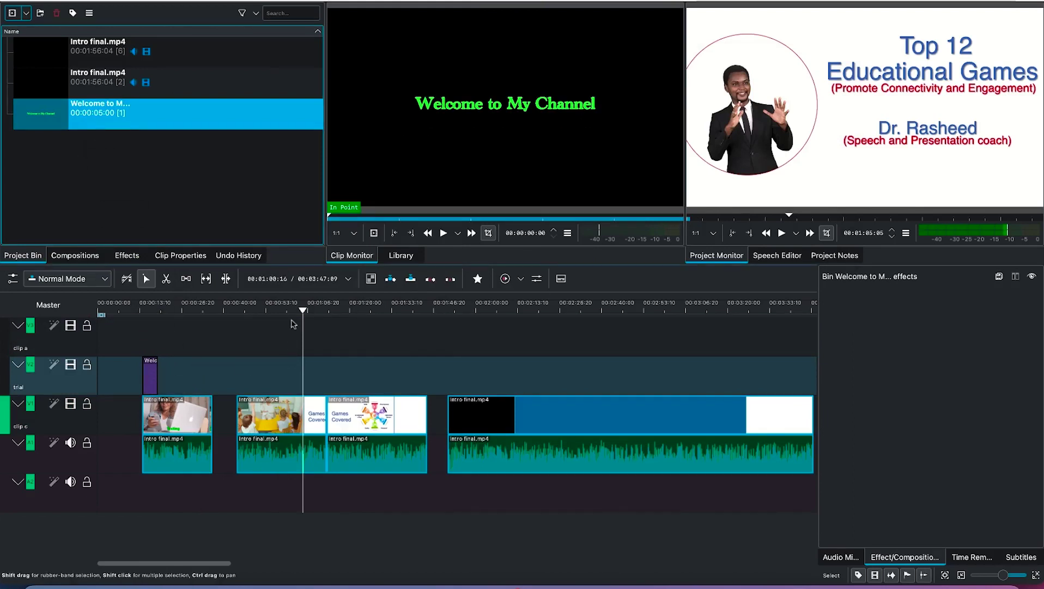
left_click_drag(305, 312, 143, 321)
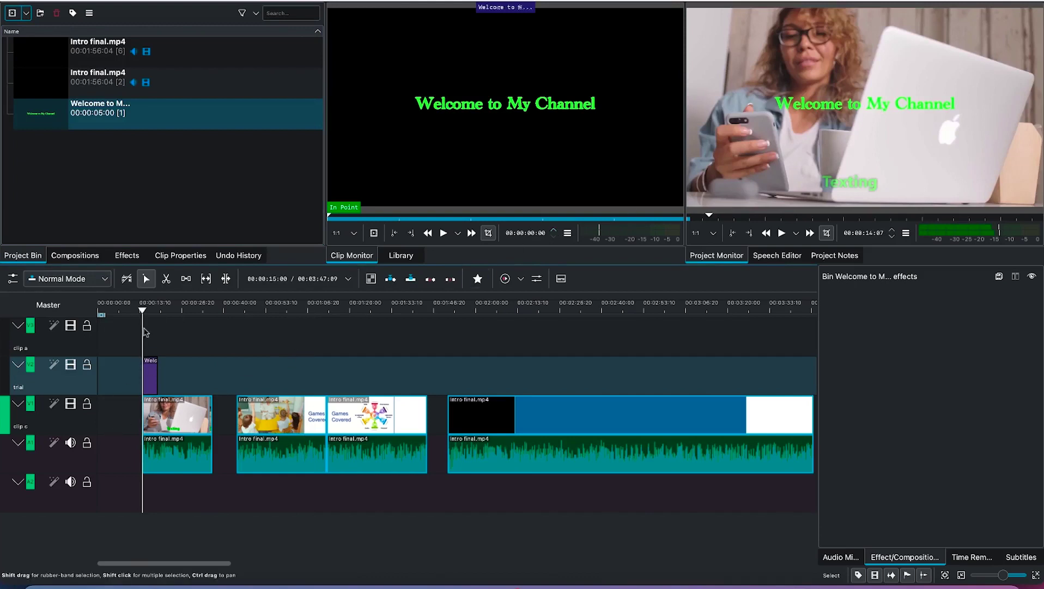
left_click_drag(141, 315, 148, 314)
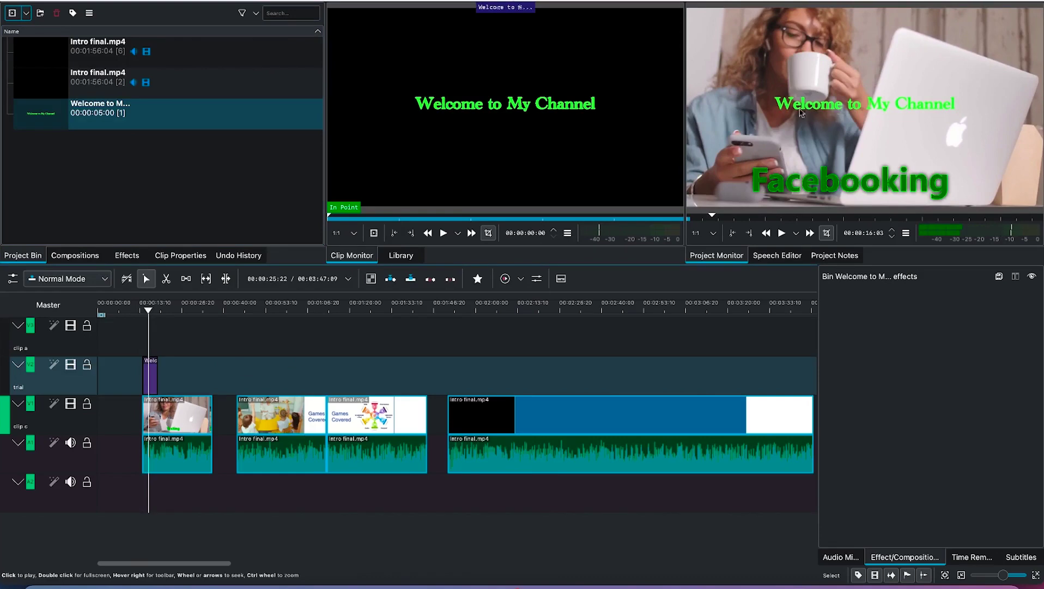
- Reopen the Welcome title clip for editing, set its text outline colour to black, and update the title
left_click(110, 122)
double_click(110, 122)
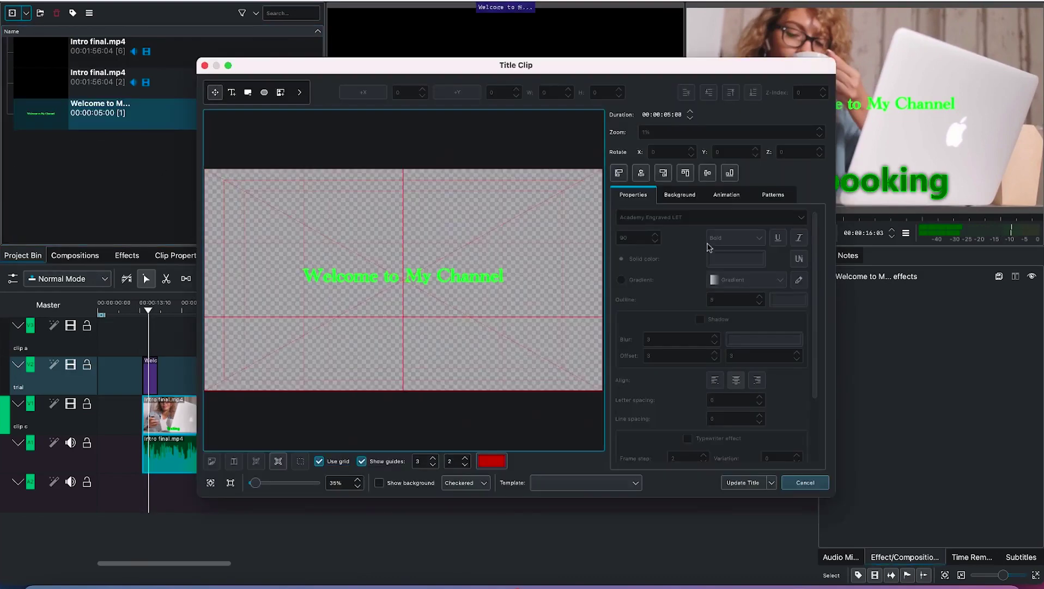
left_click(450, 281)
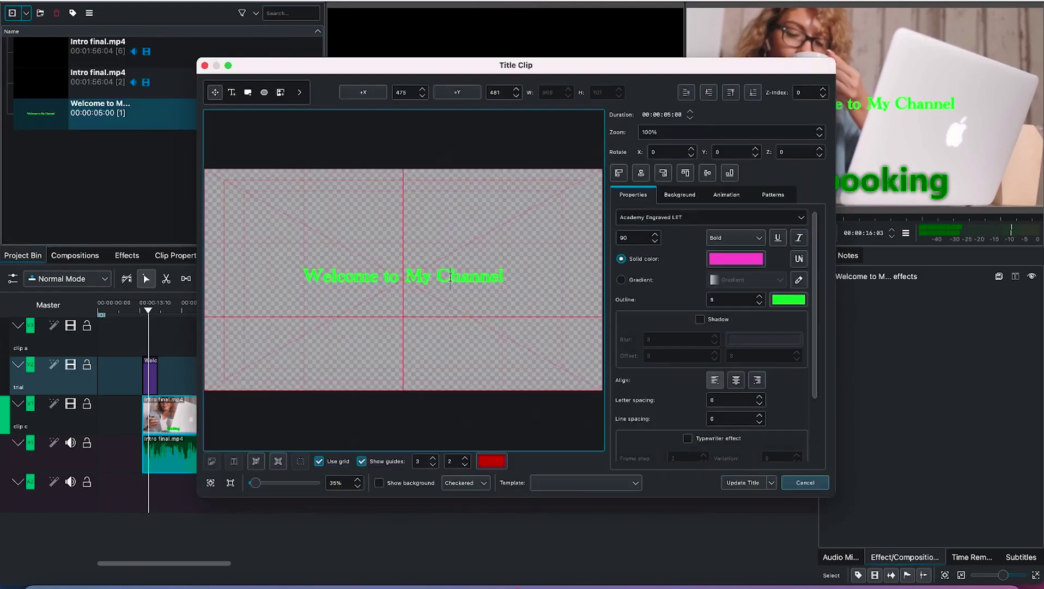
left_click(788, 298)
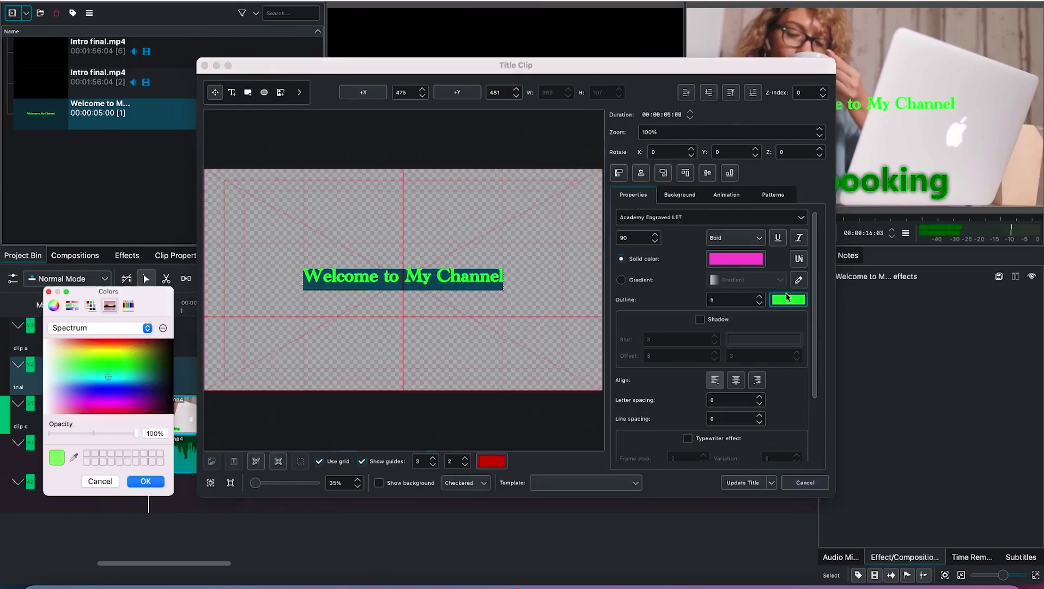
left_click(170, 393)
left_click(146, 481)
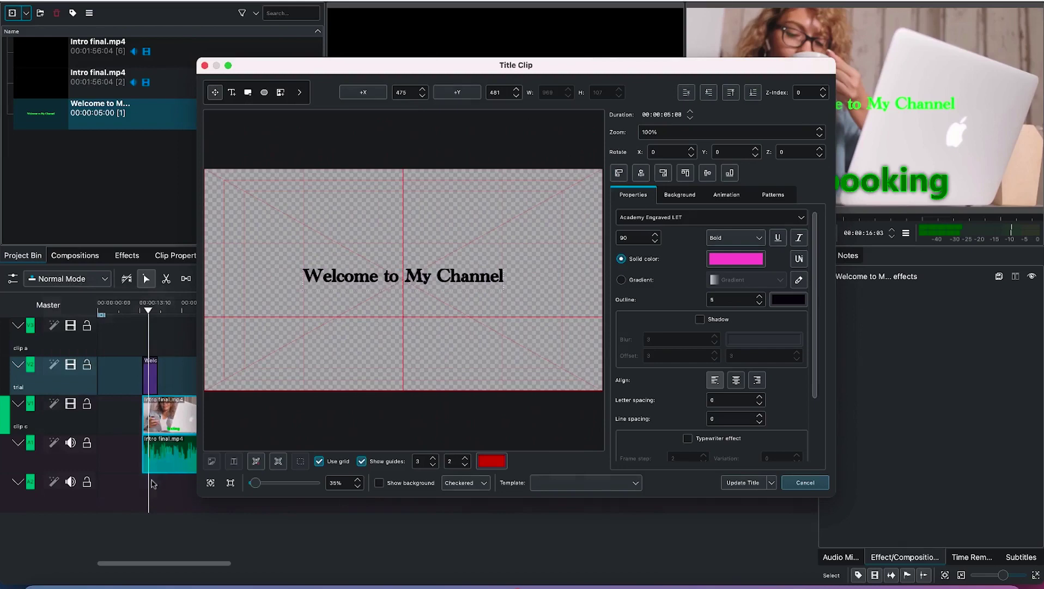
left_click(749, 485)
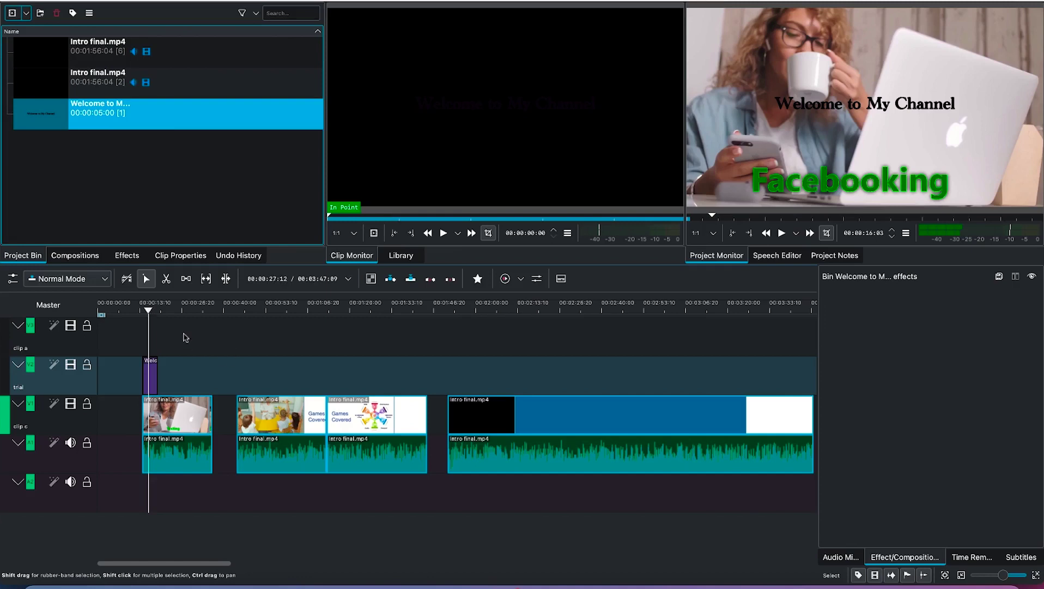
- Insert a Wipe composition on the Games Covered clip that directly follows the cut on the clip c track
left_click(149, 311)
left_click(260, 348)
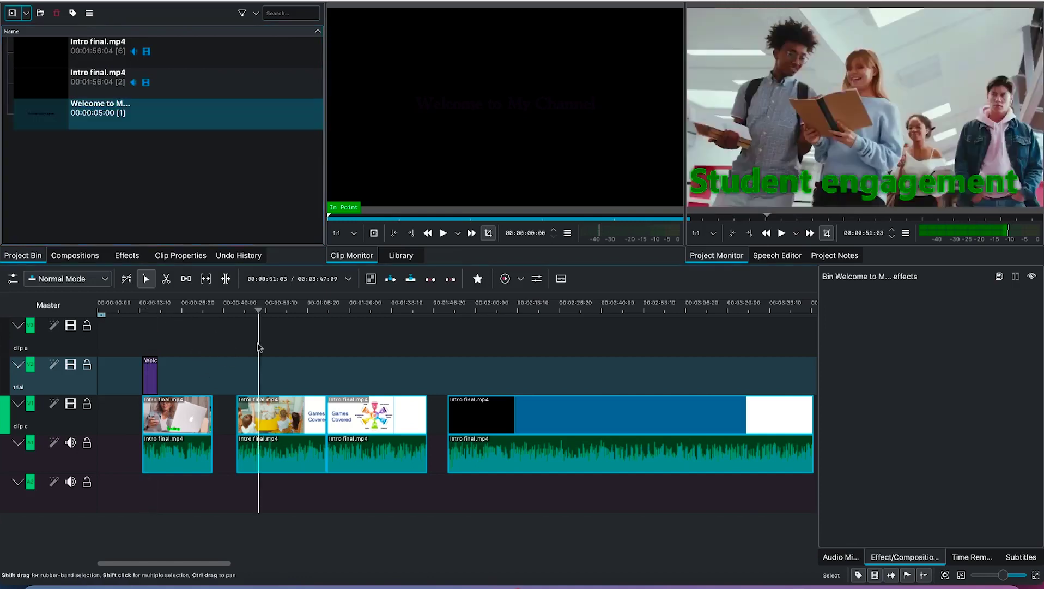
left_click(304, 355)
left_click(315, 355)
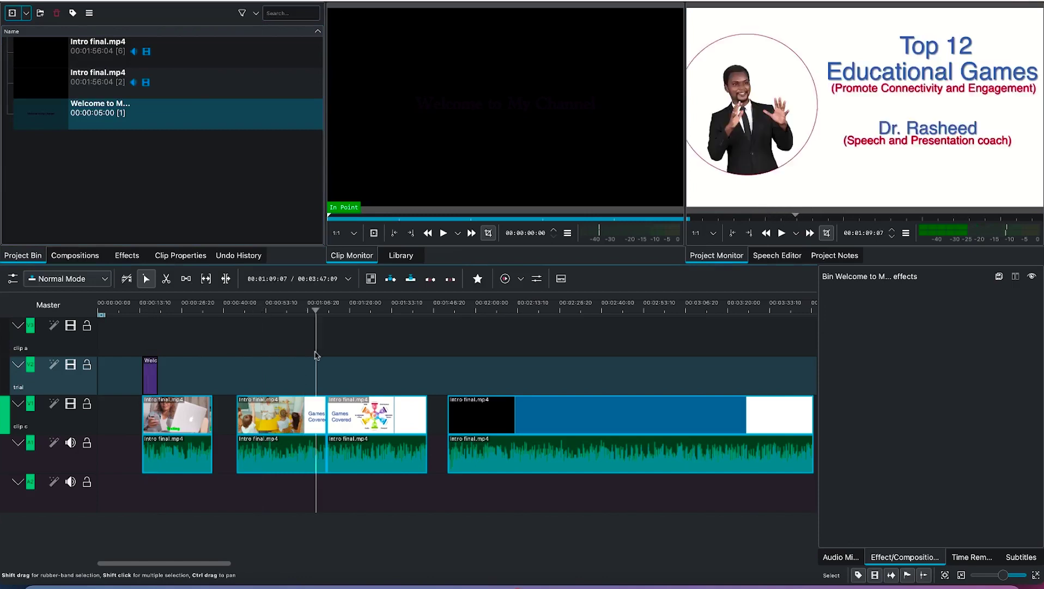
left_click(343, 422)
right_click(343, 422)
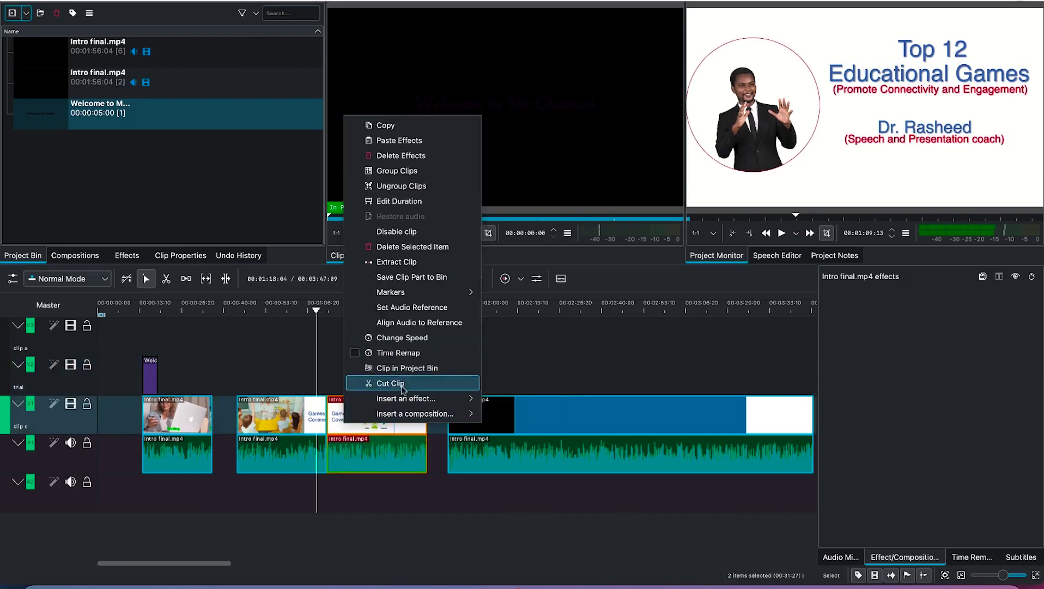
mouse_move(413, 416)
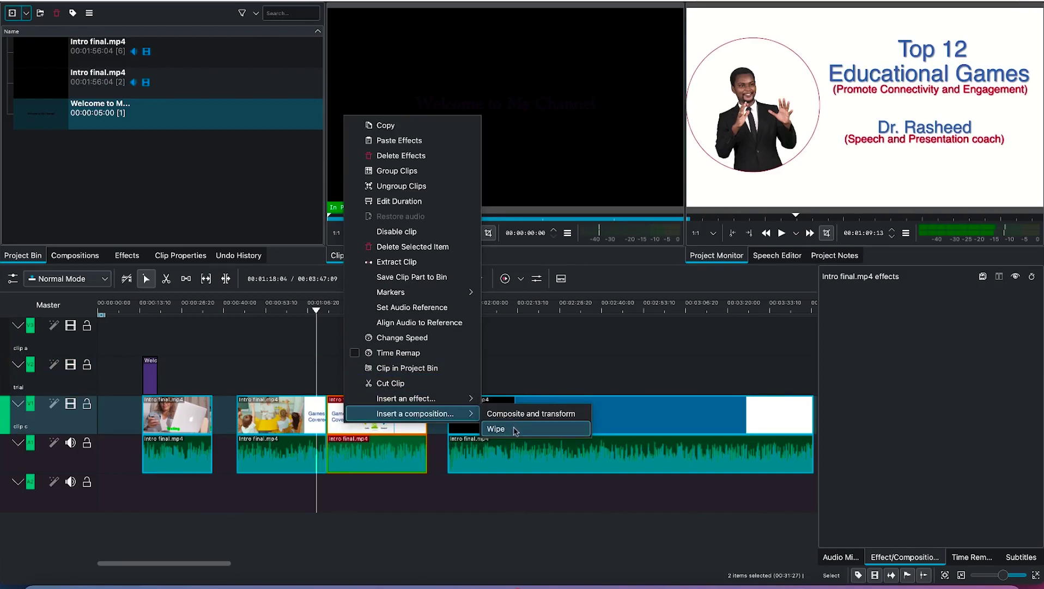
left_click(514, 429)
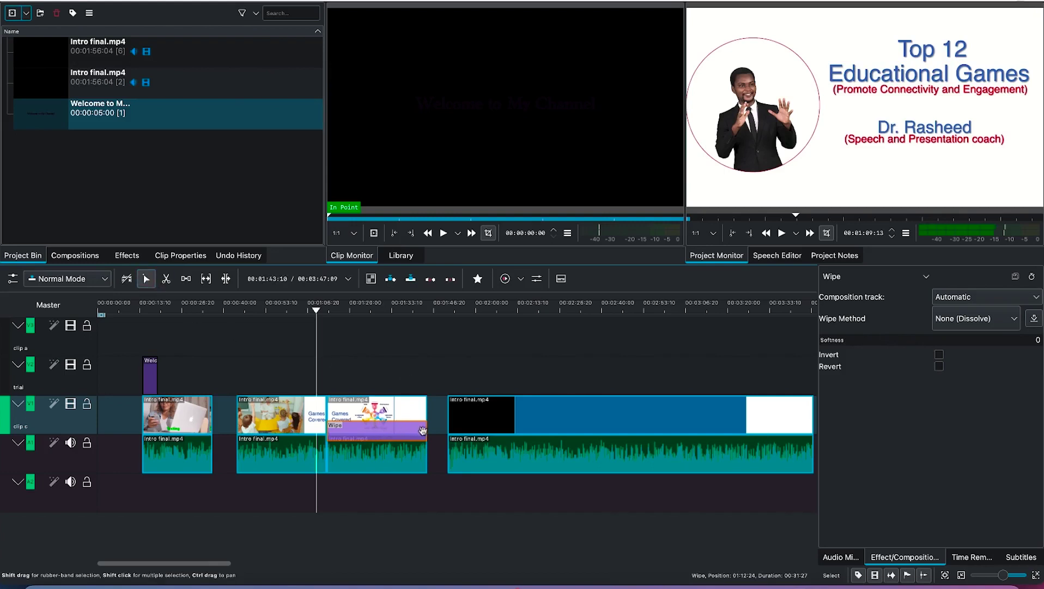
- Shorten the Wipe composition to about 1 second at the start of the Games Covered clip
left_click_drag(425, 432, 331, 433)
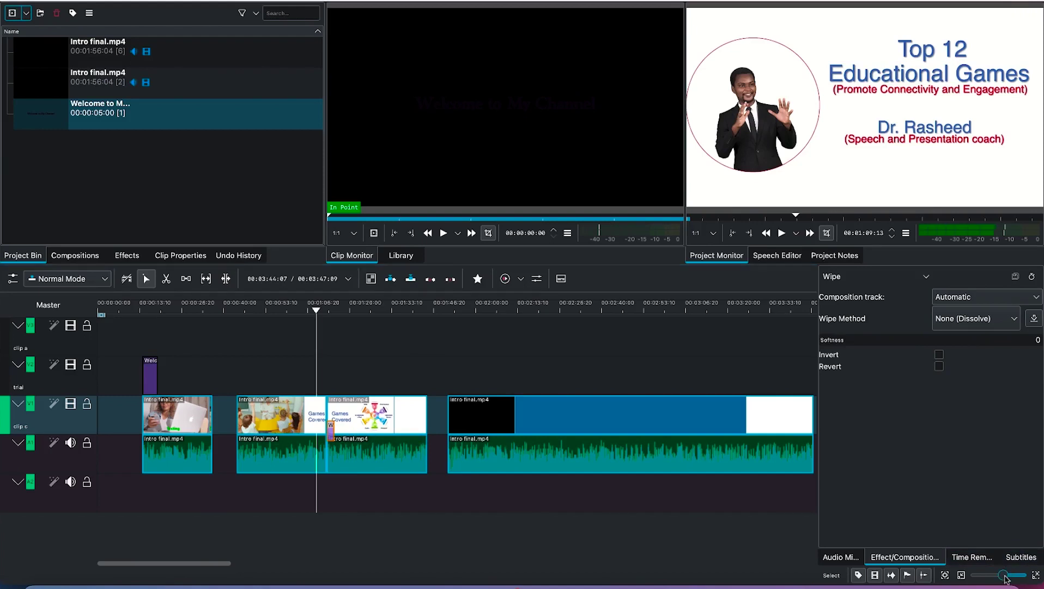
left_click_drag(1007, 578, 1016, 578)
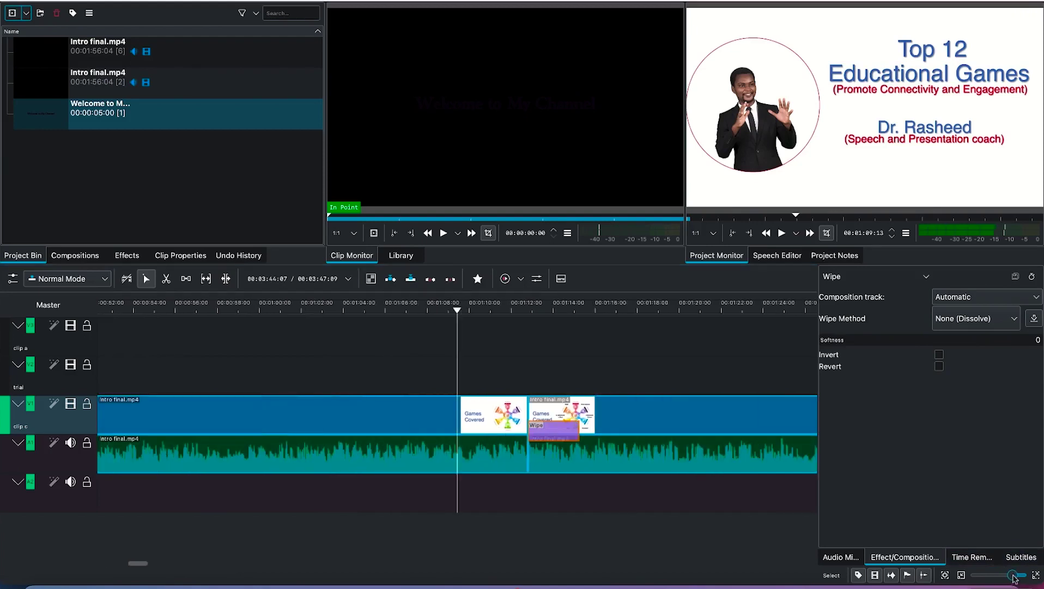
left_click_drag(579, 430, 546, 431)
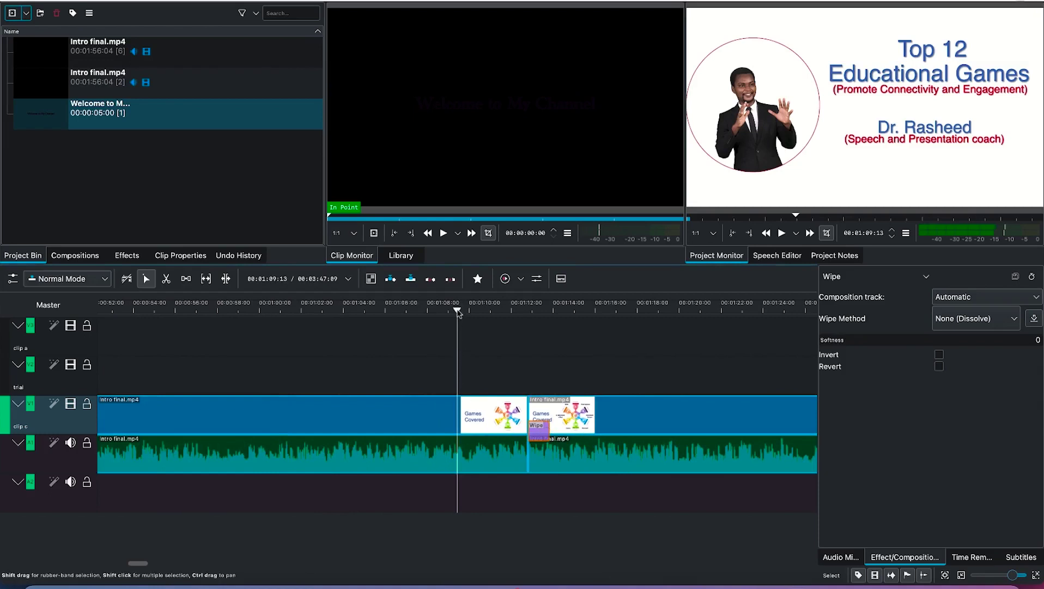
- Move the playhead onto the Wipe composition and set its wipe method to Bi-Linear X
left_click_drag(458, 312, 462, 312)
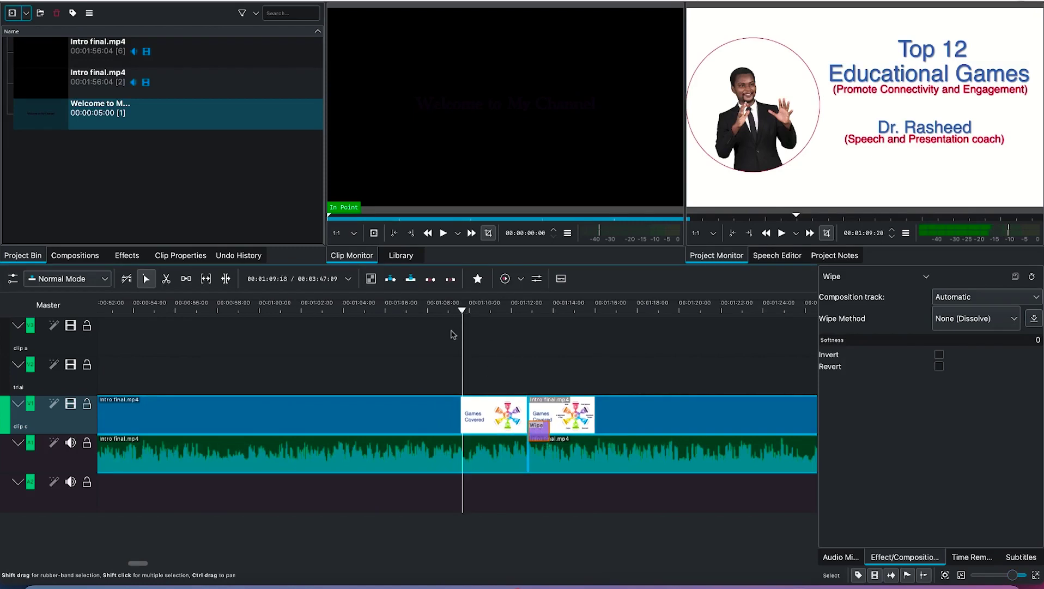
left_click(540, 435)
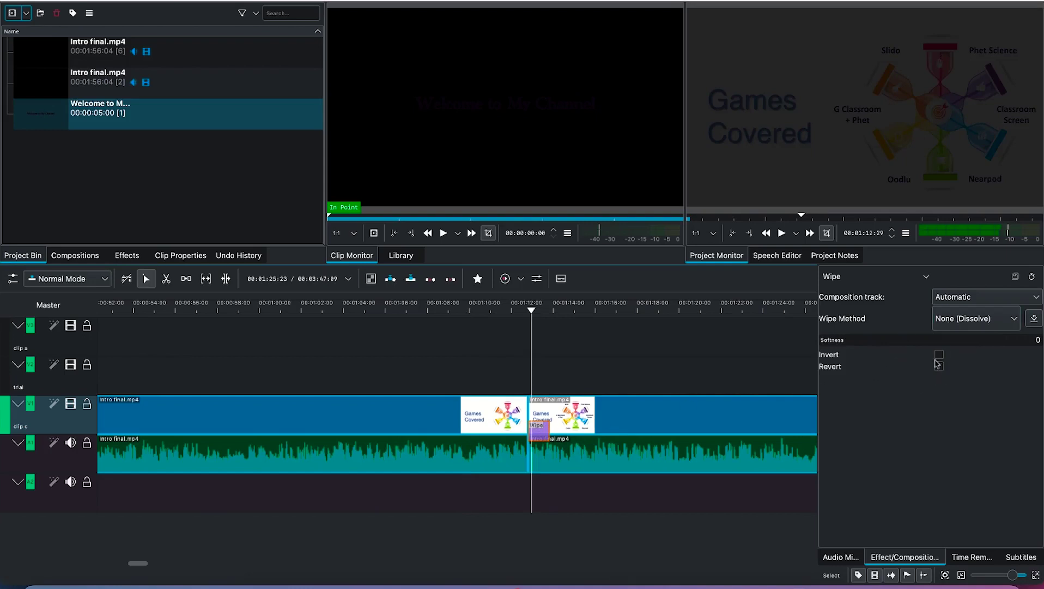
left_click(996, 325)
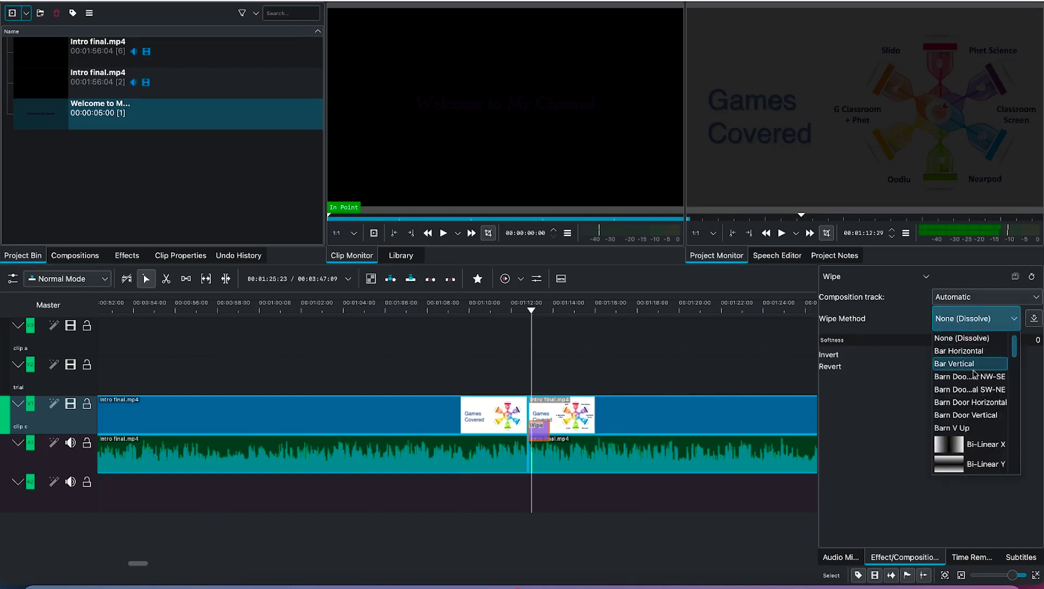
scroll(976, 420, "down", 3)
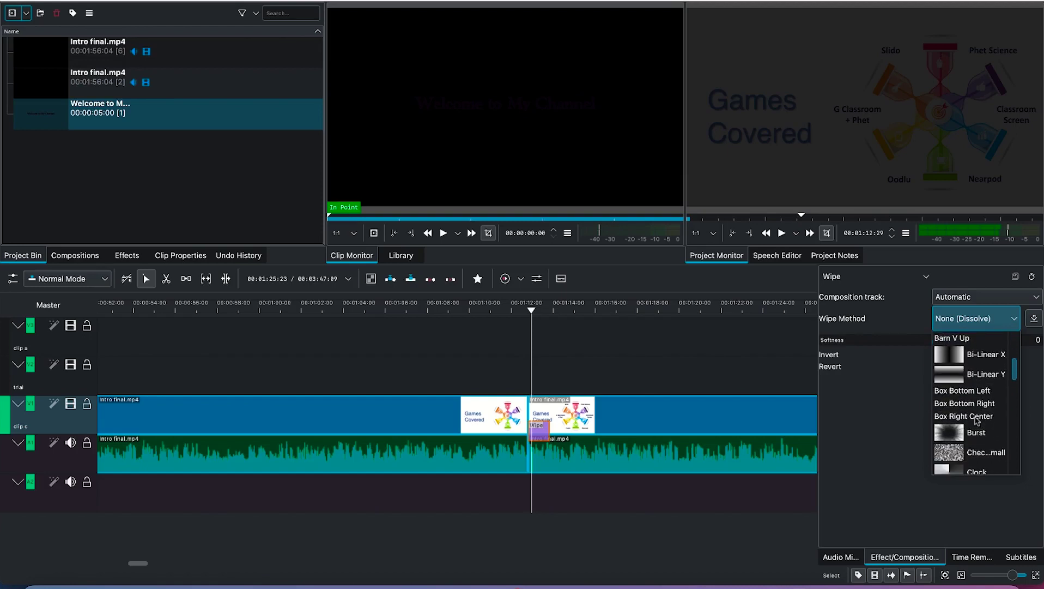
left_click(983, 355)
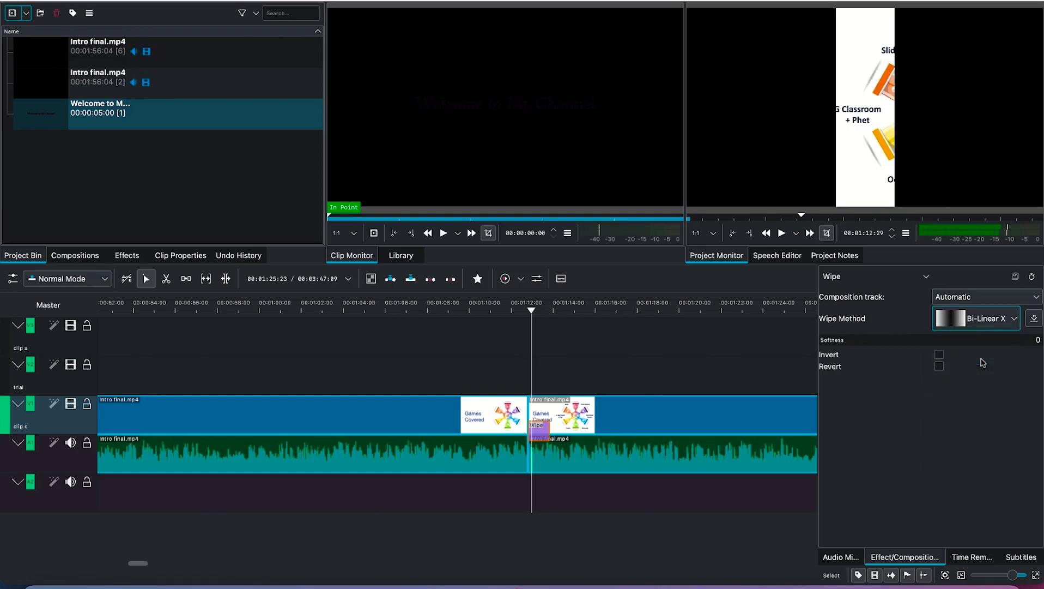
- Change the wipe method to Burst and check the composition track options
left_click(1006, 322)
left_click(975, 432)
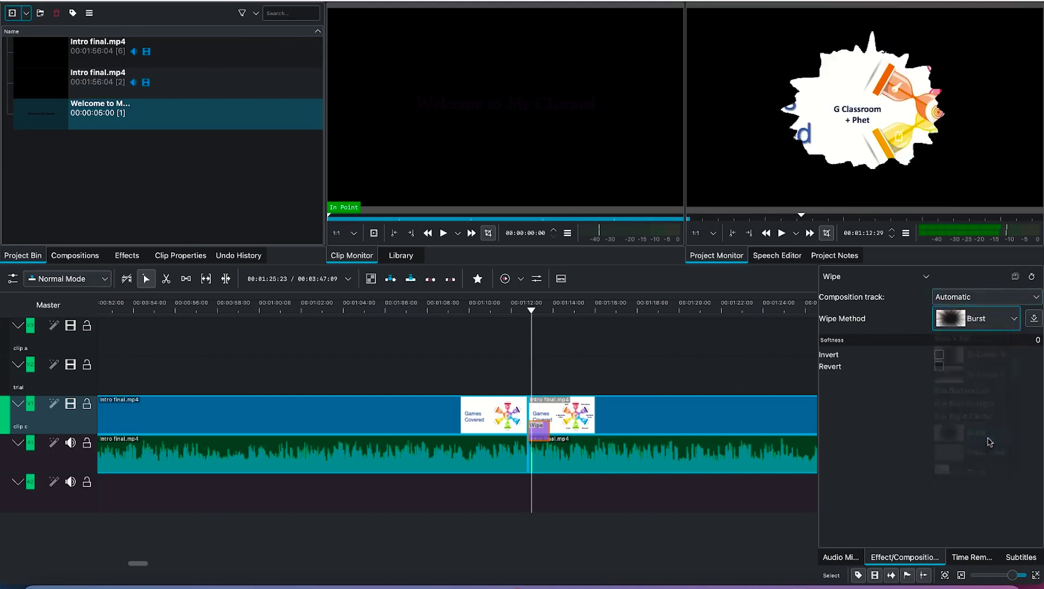
left_click(986, 301)
left_click(986, 303)
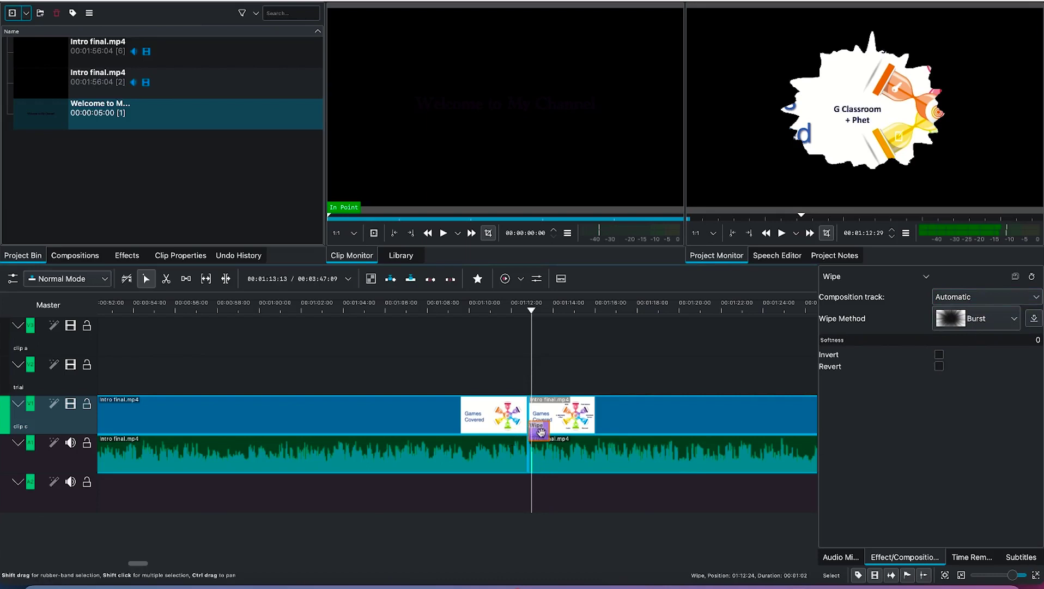
- Move the Wipe composition to the end of the clip just before the cut on the clip c track and copy it
left_click_drag(541, 432, 513, 434)
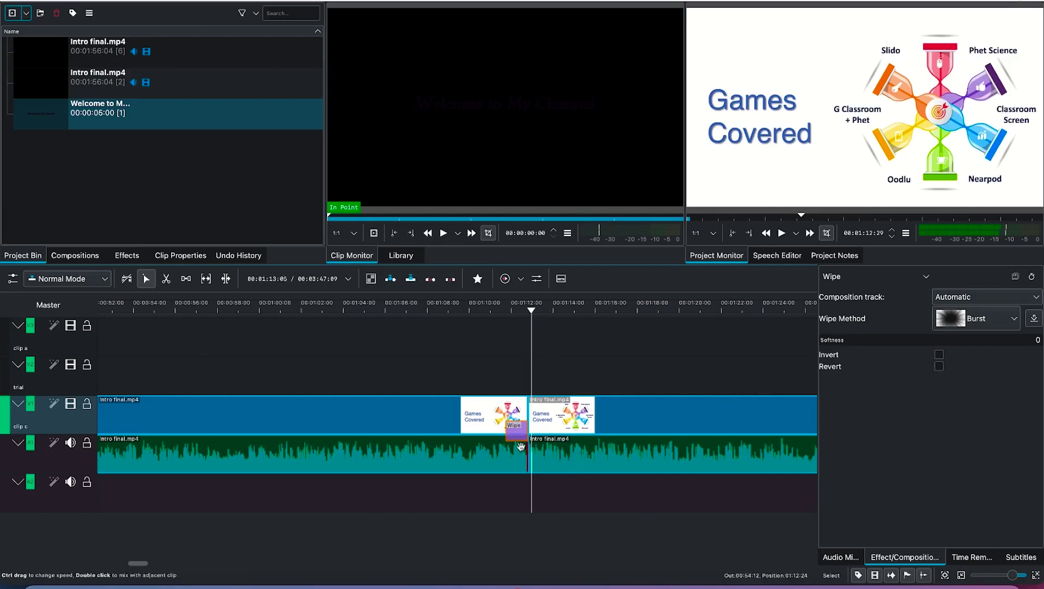
right_click(515, 433)
left_click(545, 461)
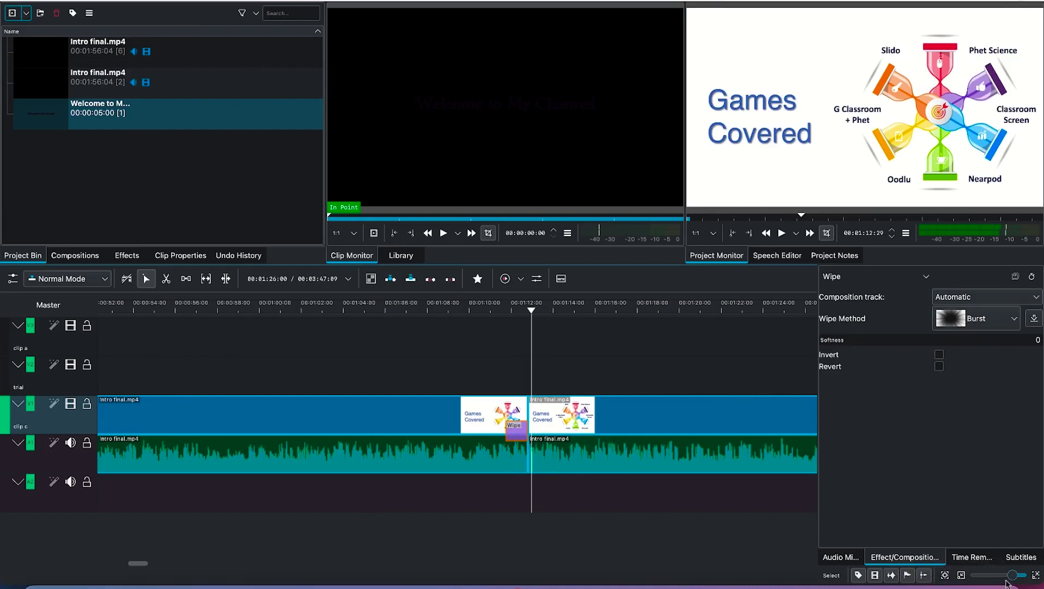
- Paste the Wipe copy onto the trial track at about 00:01:47 and move it to the start of the Games Covered clip following the cut
left_click_drag(1012, 575, 1005, 575)
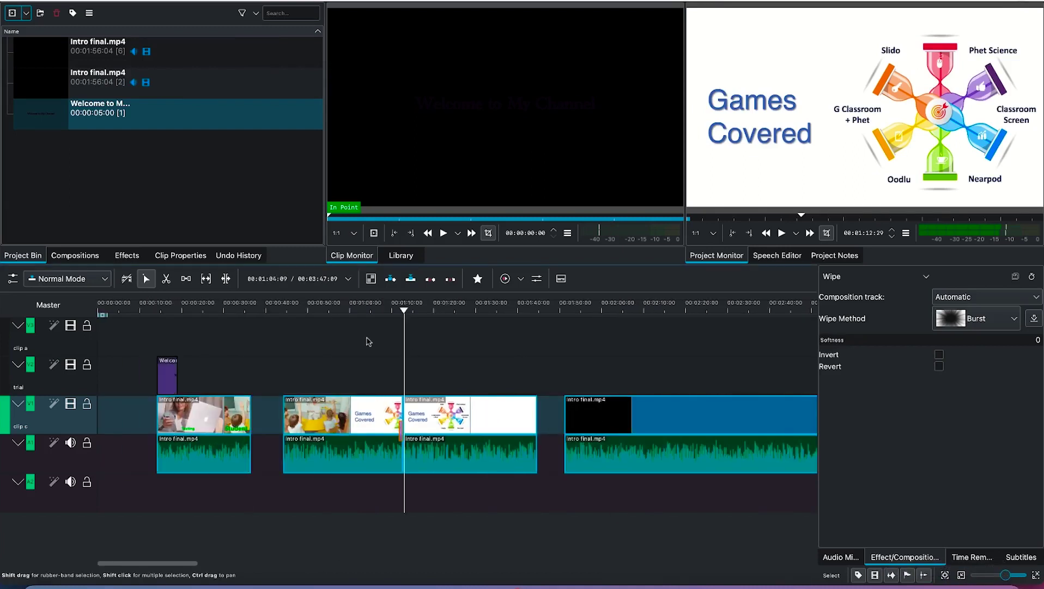
left_click_drag(404, 316, 548, 313)
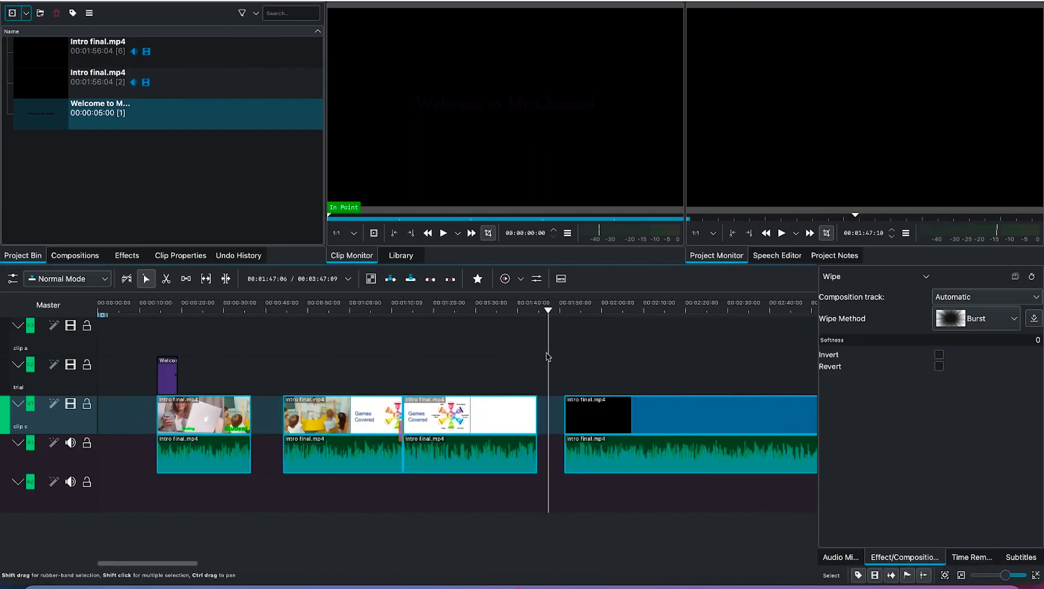
right_click(544, 364)
left_click(558, 374)
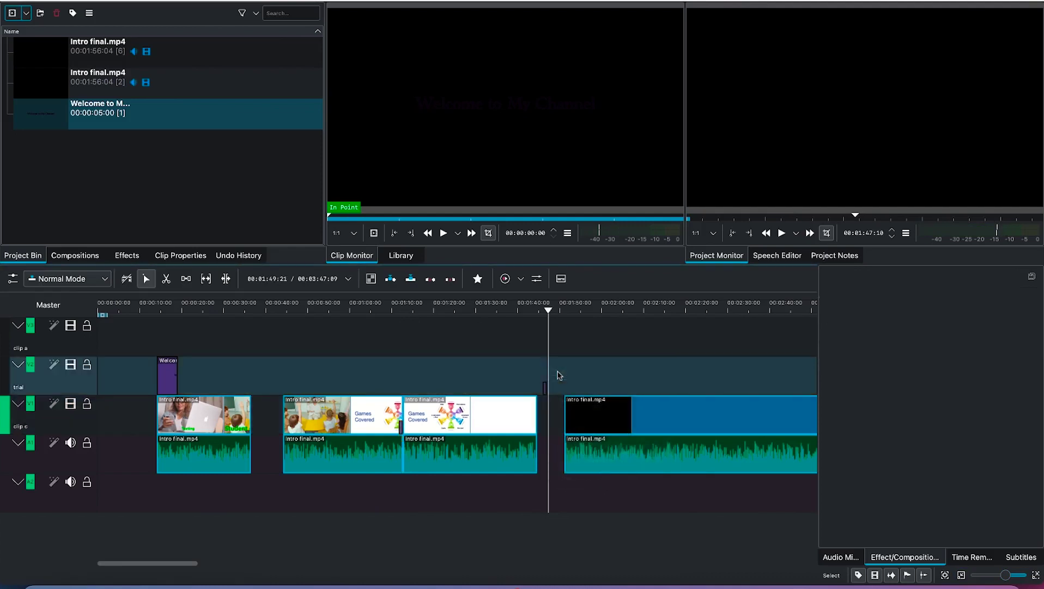
mouse_move(544, 388)
left_mouse_down()
mouse_move(460, 397)
mouse_move(409, 433)
left_mouse_up()
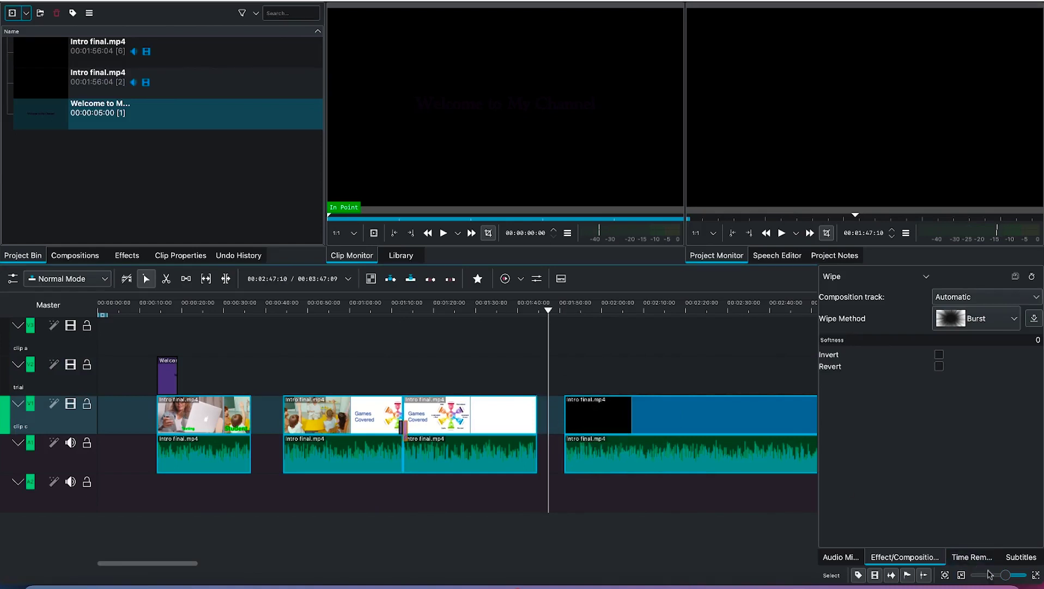
- Play back the cut between the two Games Covered clips to preview the paired Wipe compositions
left_click(1009, 576)
left_click_drag(647, 310, 523, 313)
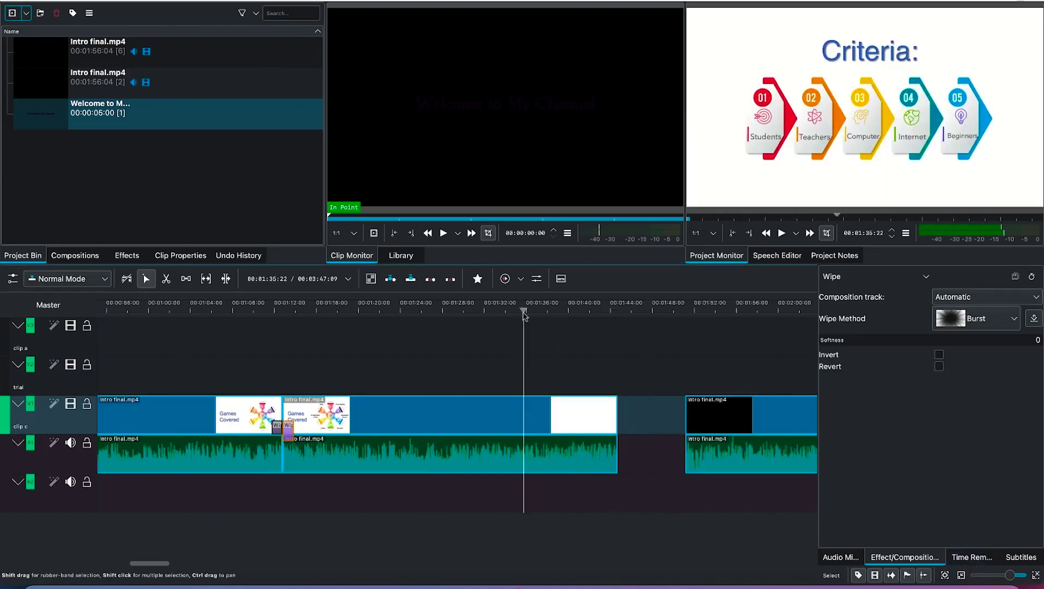
left_click(337, 350)
left_click_drag(276, 355, 265, 355)
key("space")
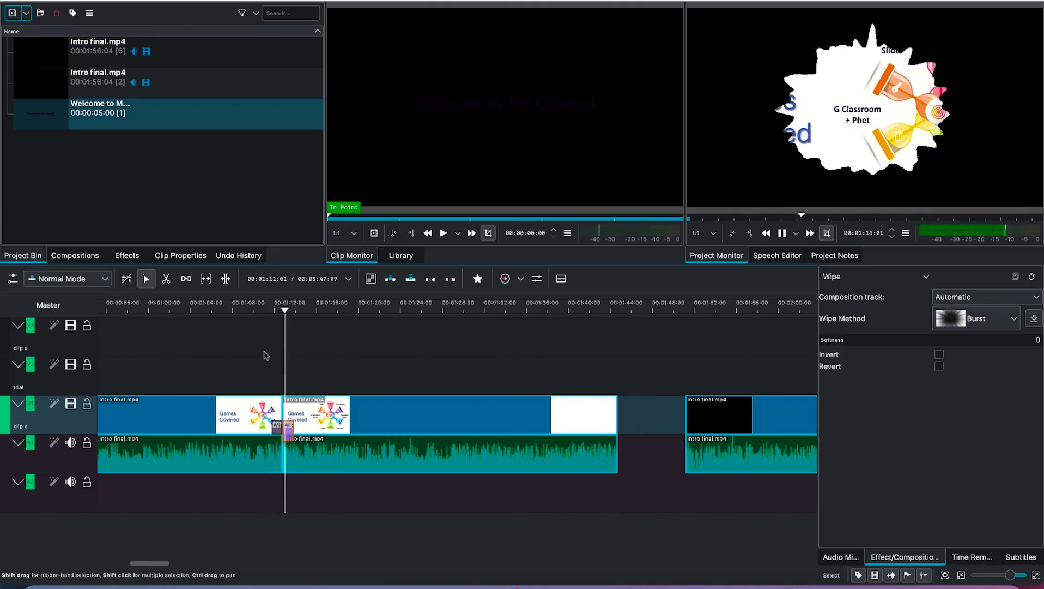
key("space")
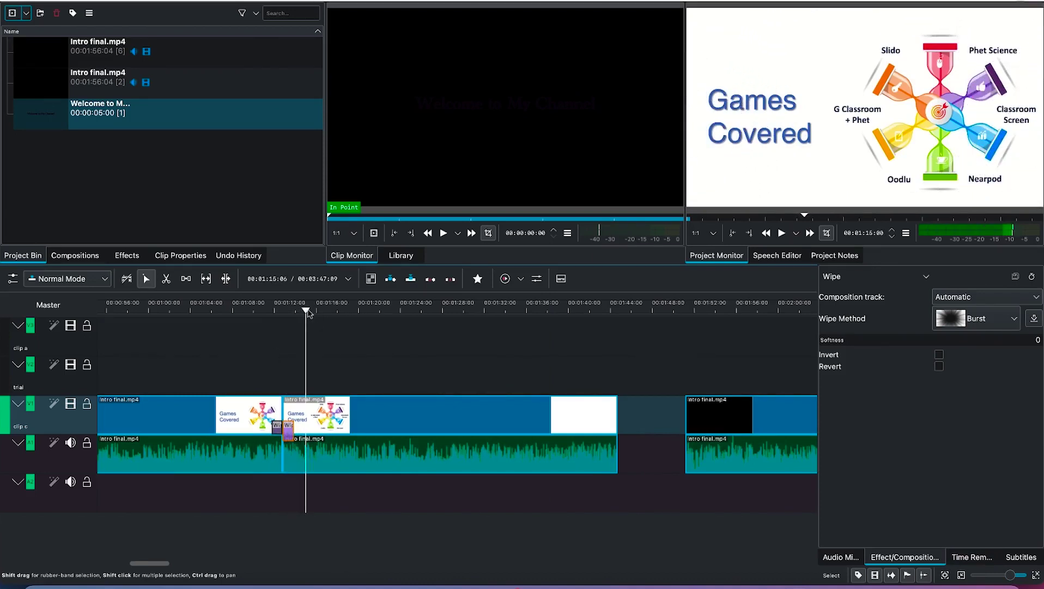
- Enable Invert on the Wipe composition after the cut and play the transition from just before it
right_click(288, 428)
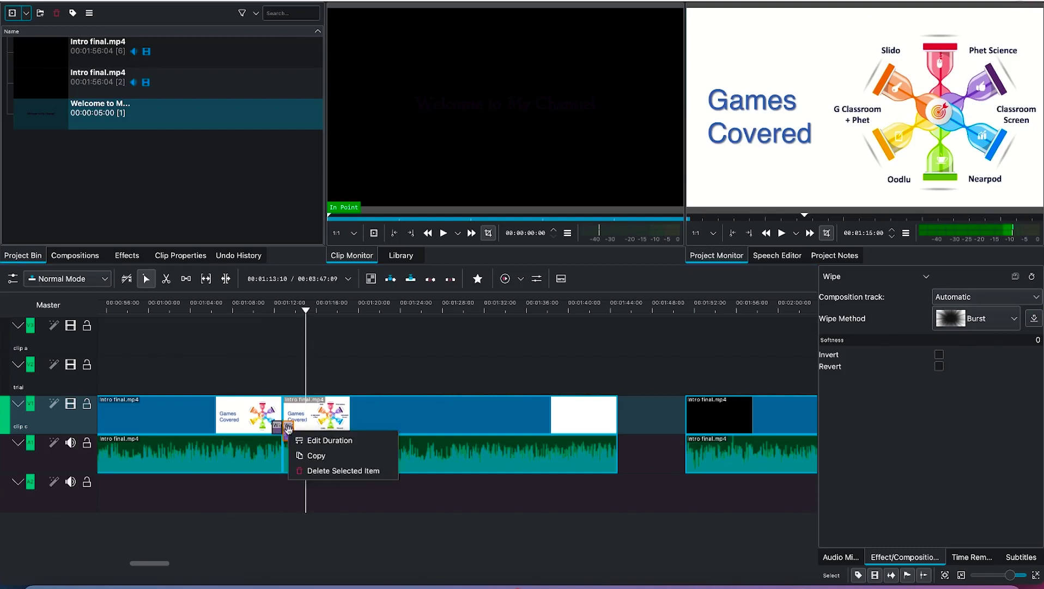
key("Escape")
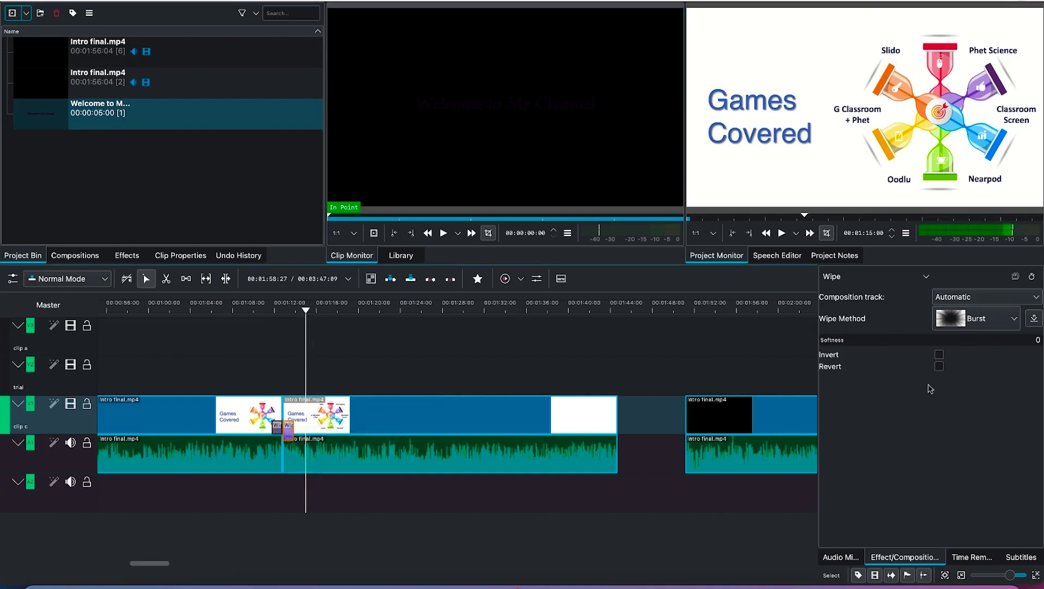
left_click(939, 355)
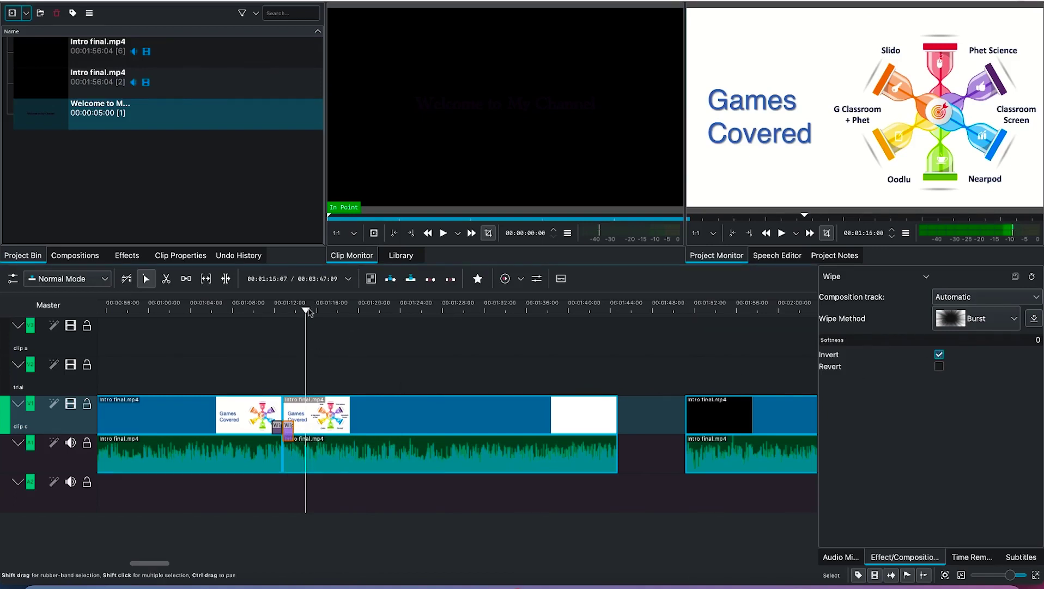
left_click(265, 317)
left_click_drag(266, 317, 268, 319)
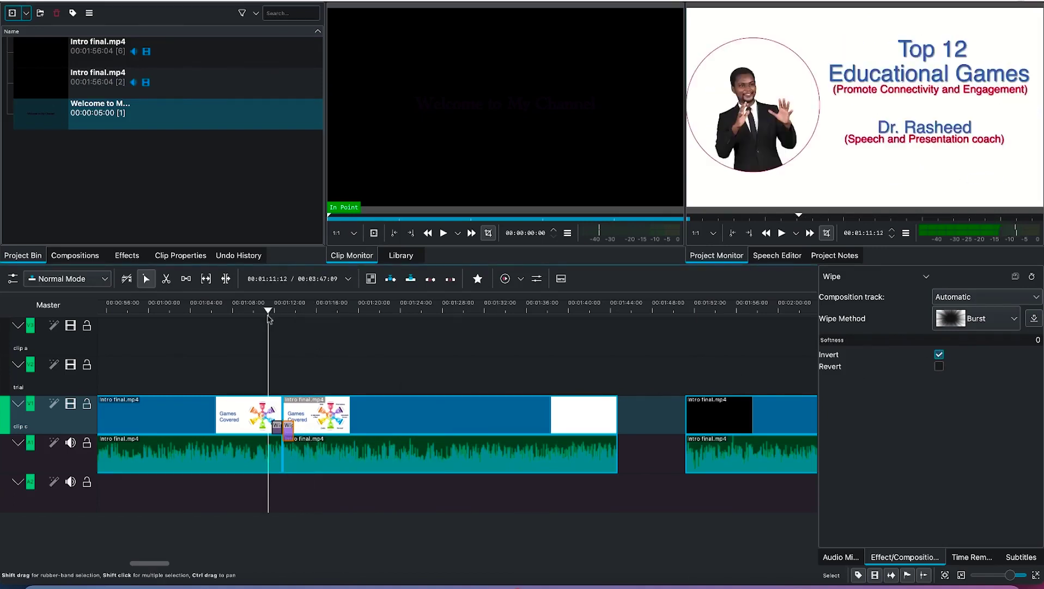
key("space")
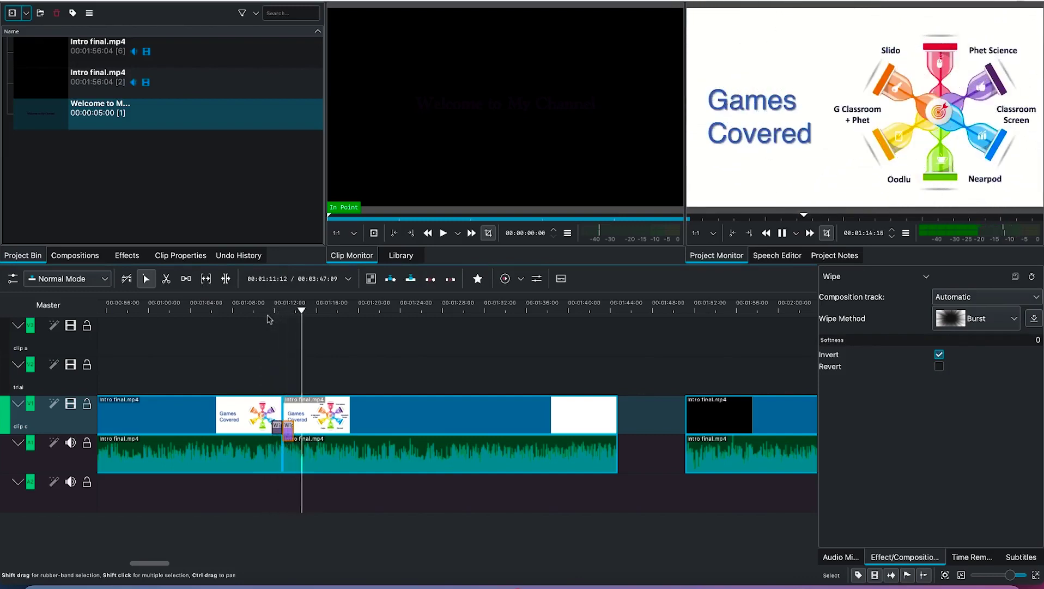
key("space")
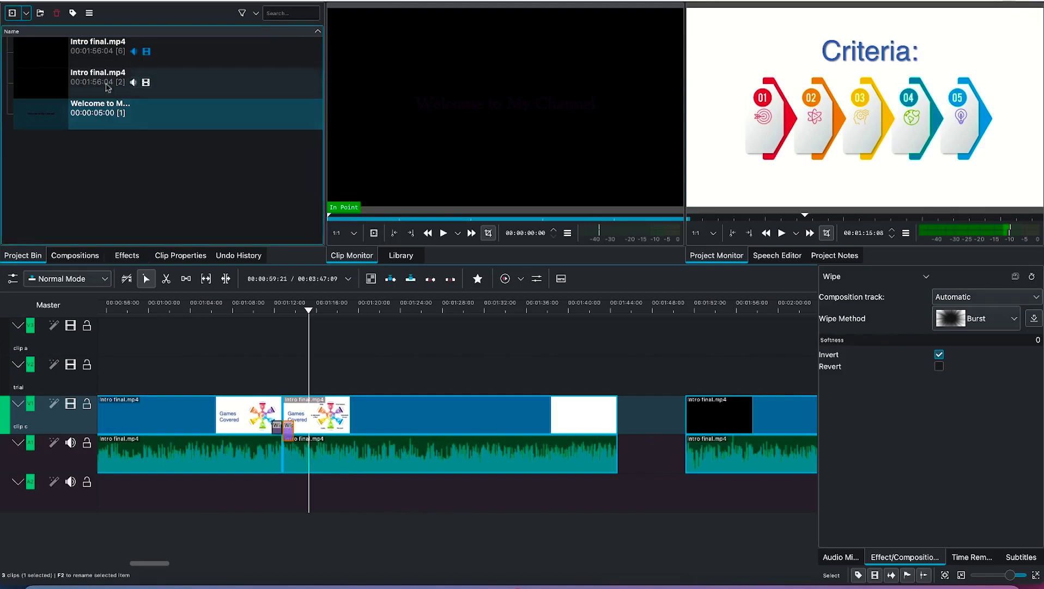
- Browse the main, video and audio effect categories for the Intro final.mp4 clip, ending on the video effects
left_click(106, 65)
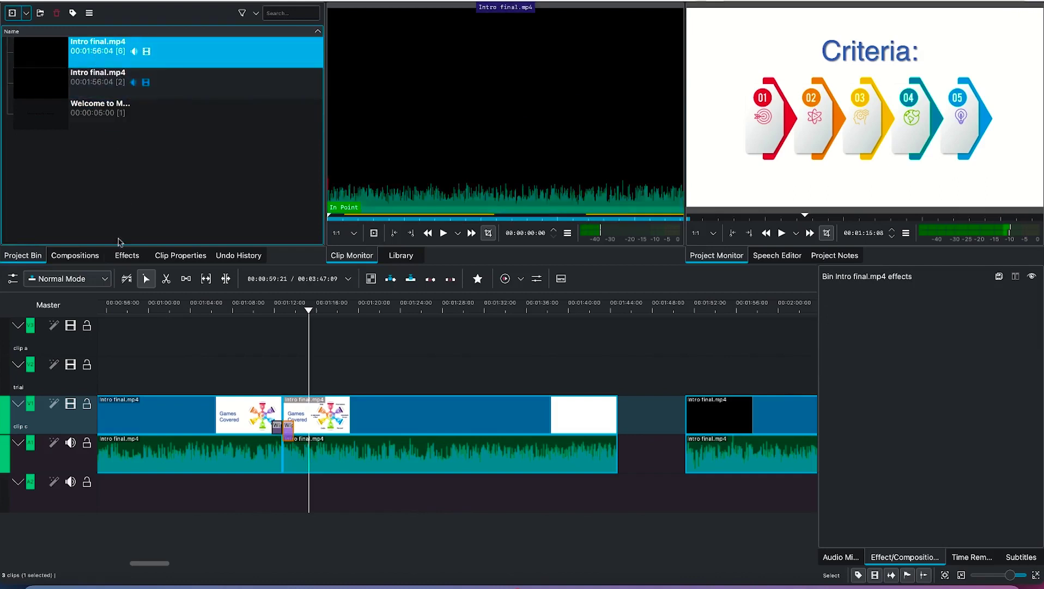
left_click(122, 259)
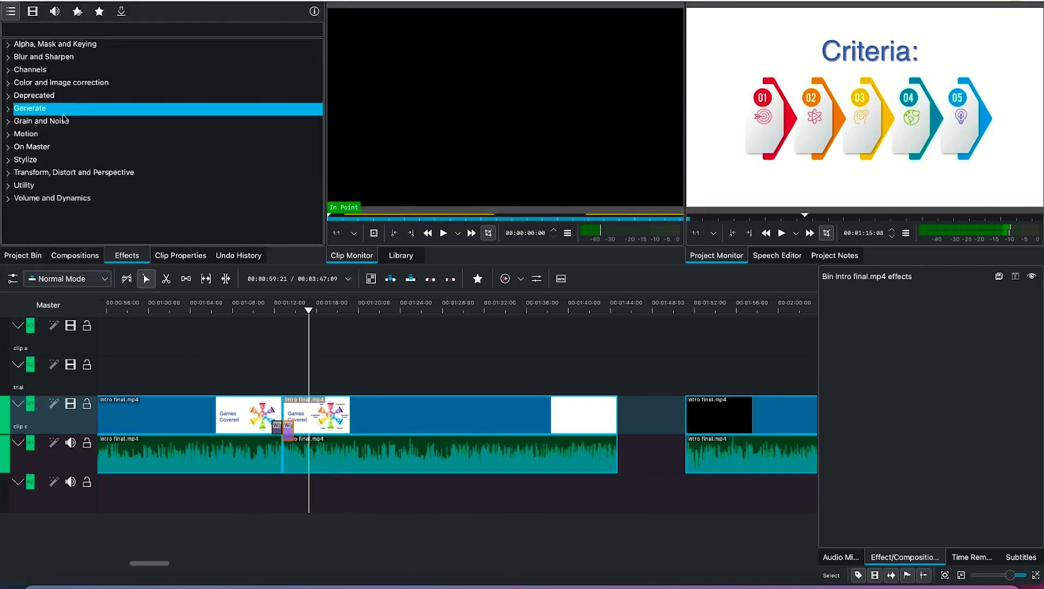
left_click(36, 28)
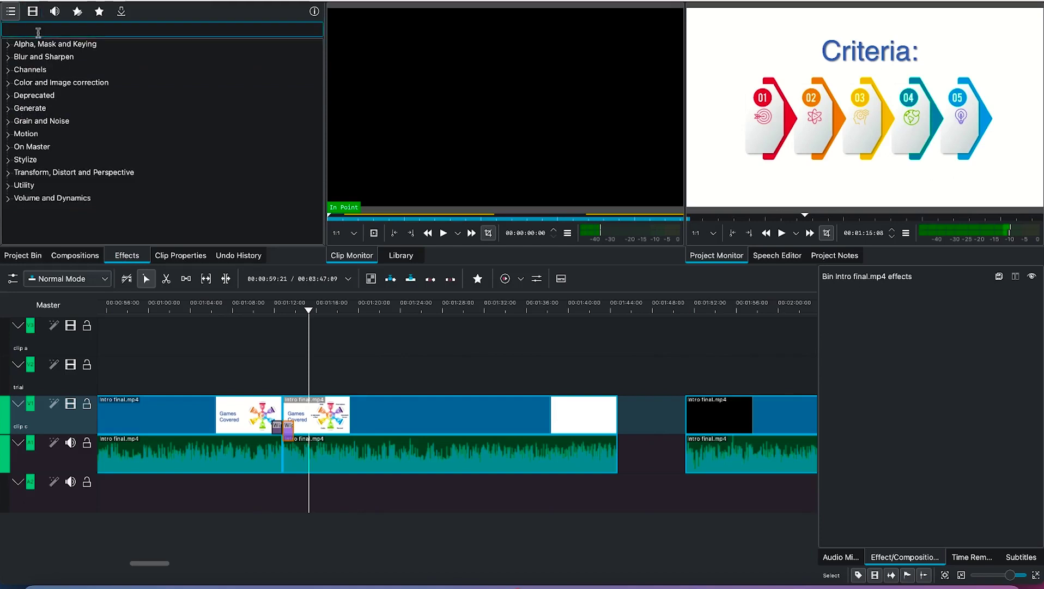
left_click(32, 15)
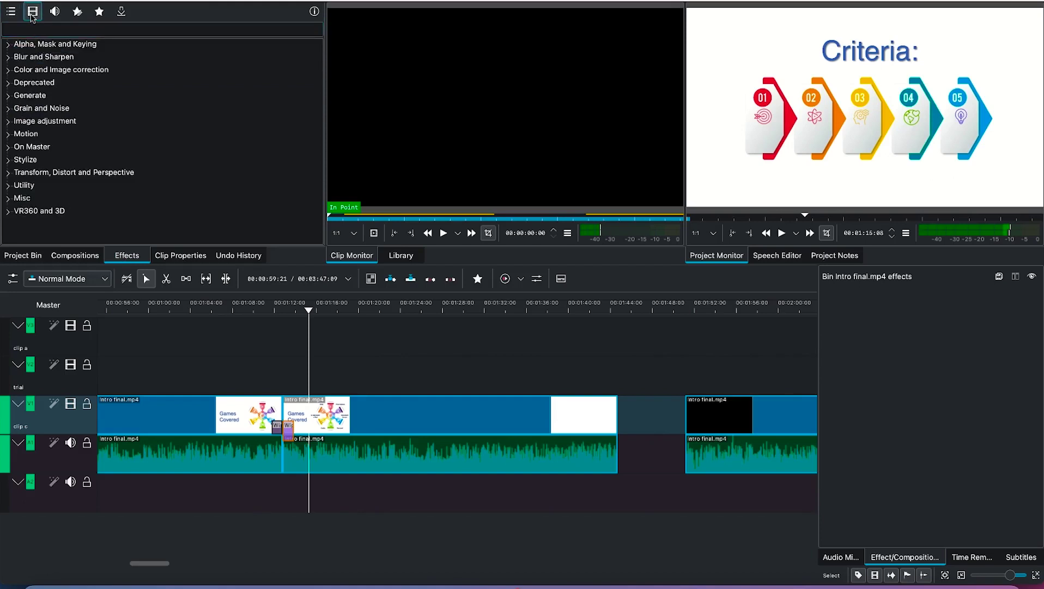
left_click(53, 16)
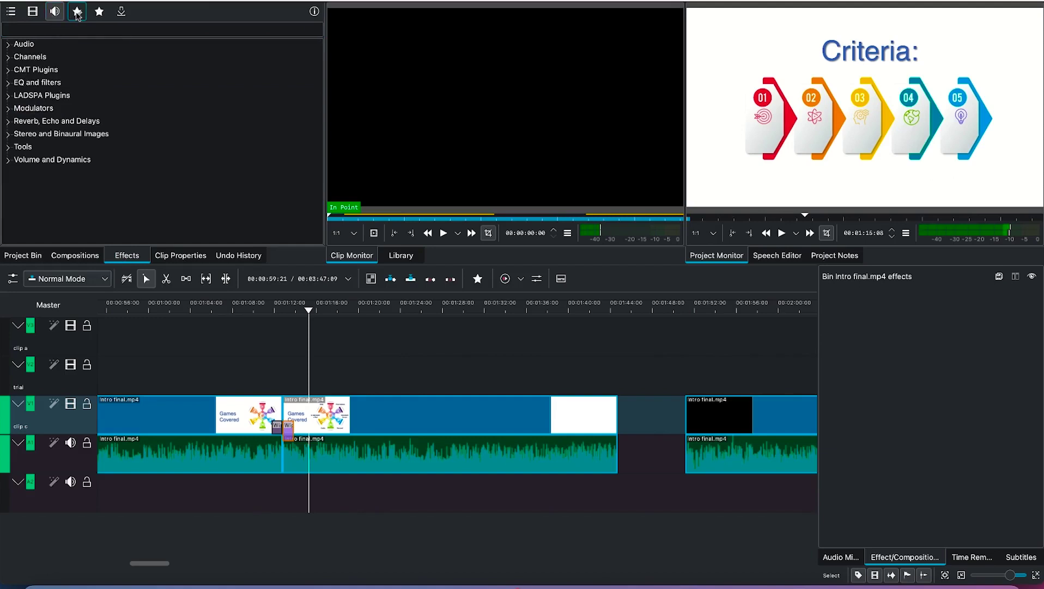
left_click(36, 13)
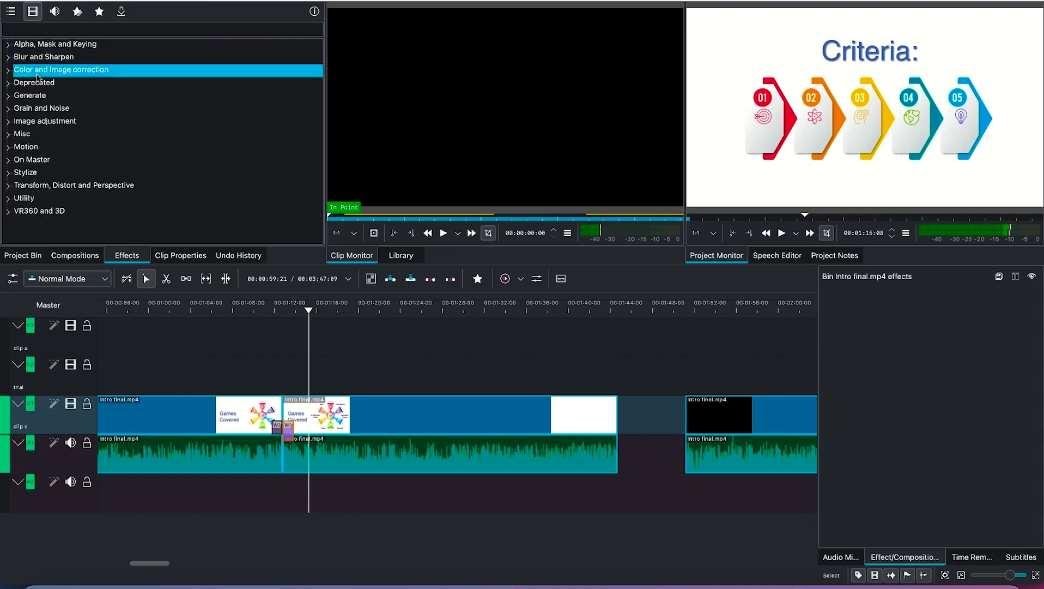
- Add the Apply LUT effect from Color and Image correction to the first Intro final.mp4 clip on the clip c track
left_click(9, 71)
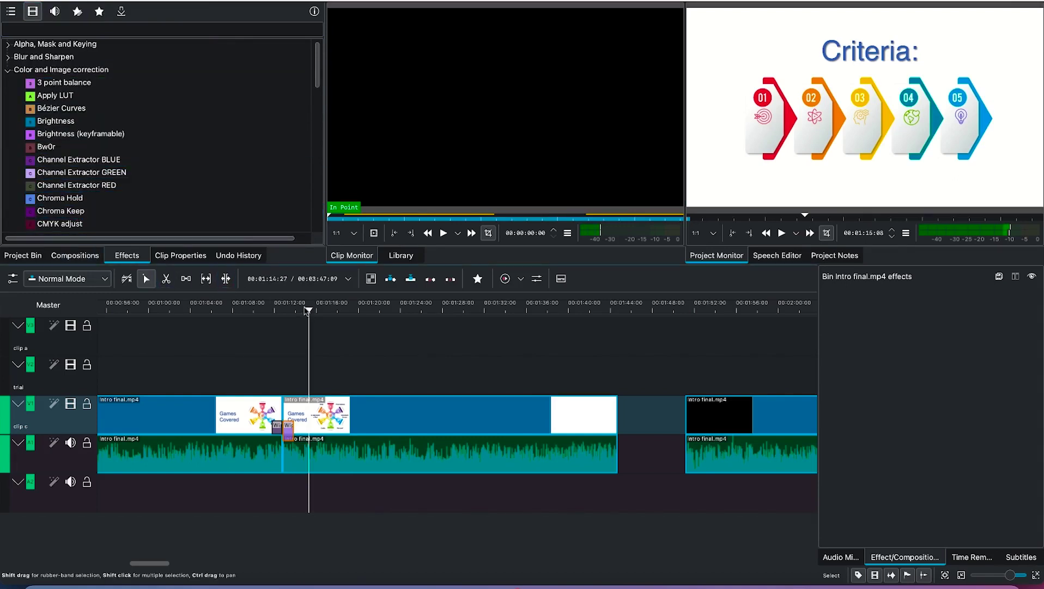
left_click_drag(310, 312, 46, 330)
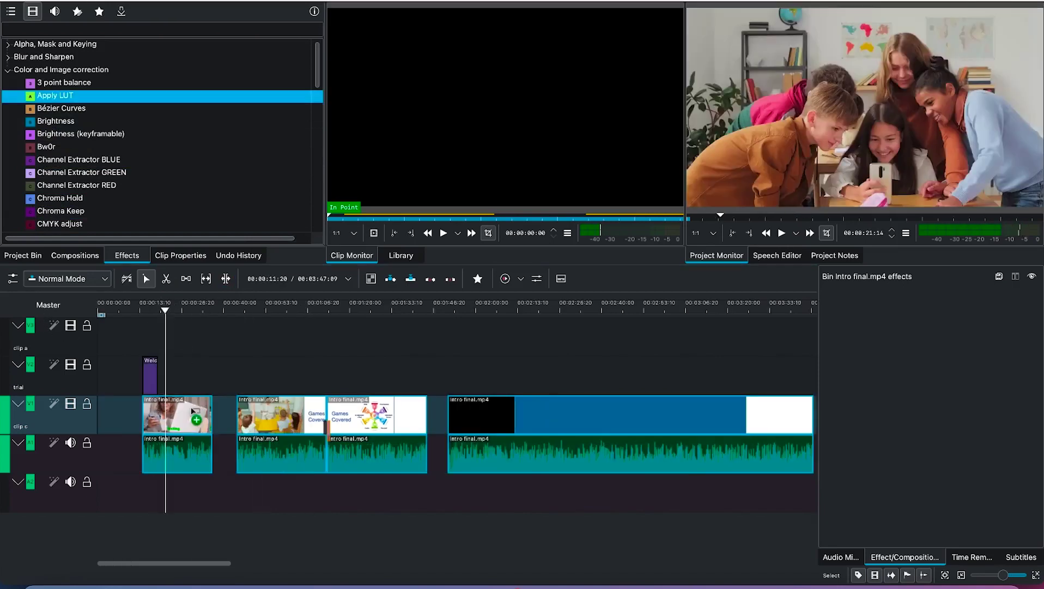
left_click_drag(193, 410, 191, 410)
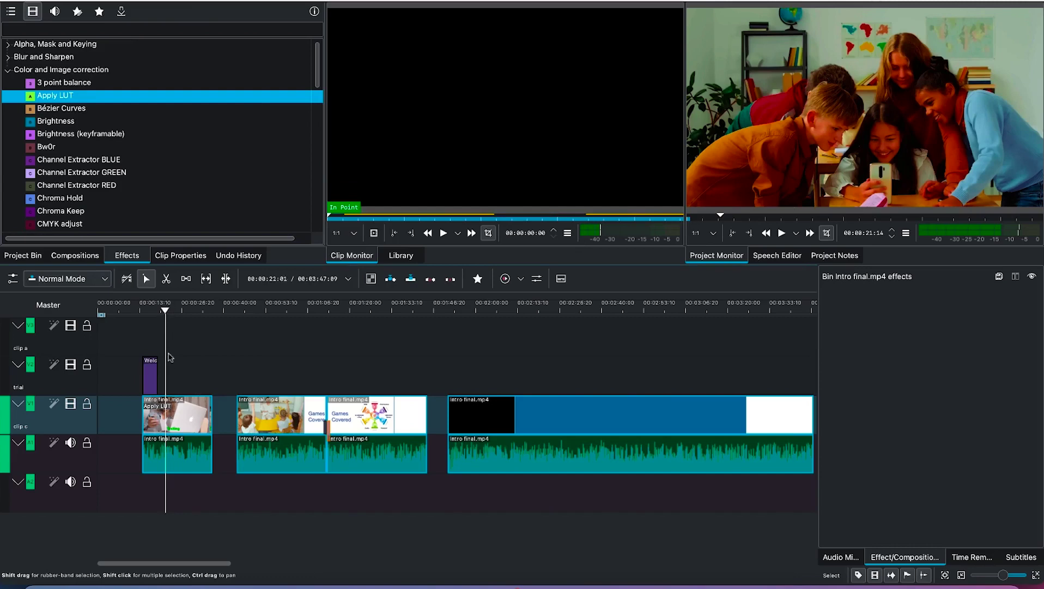
- Set the first clip's Apply LUT effect to the CINEMATIC LUT file with Nearest interpolation
left_click(159, 408)
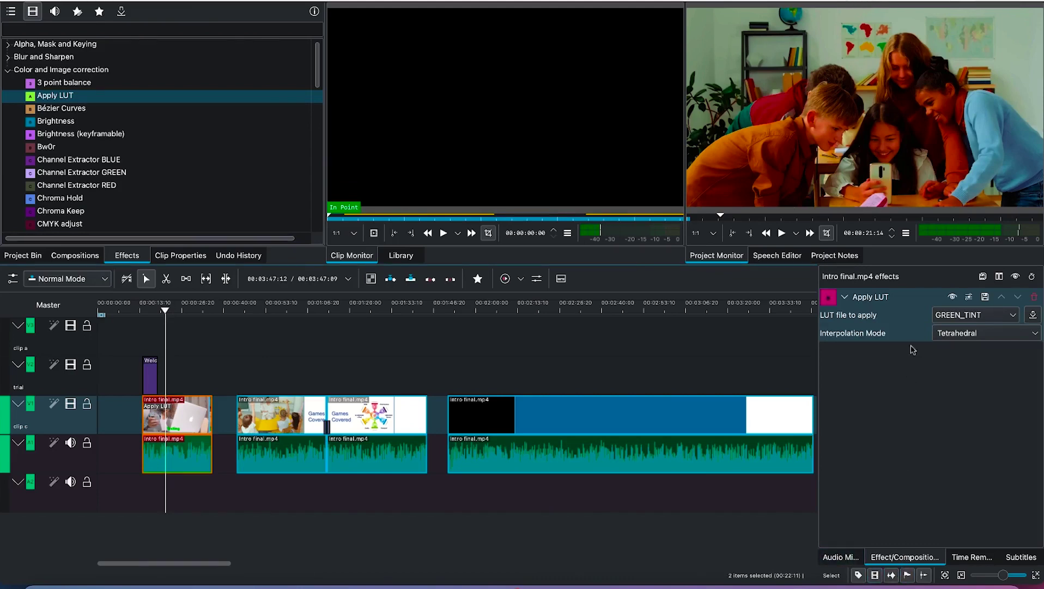
left_click(1016, 315)
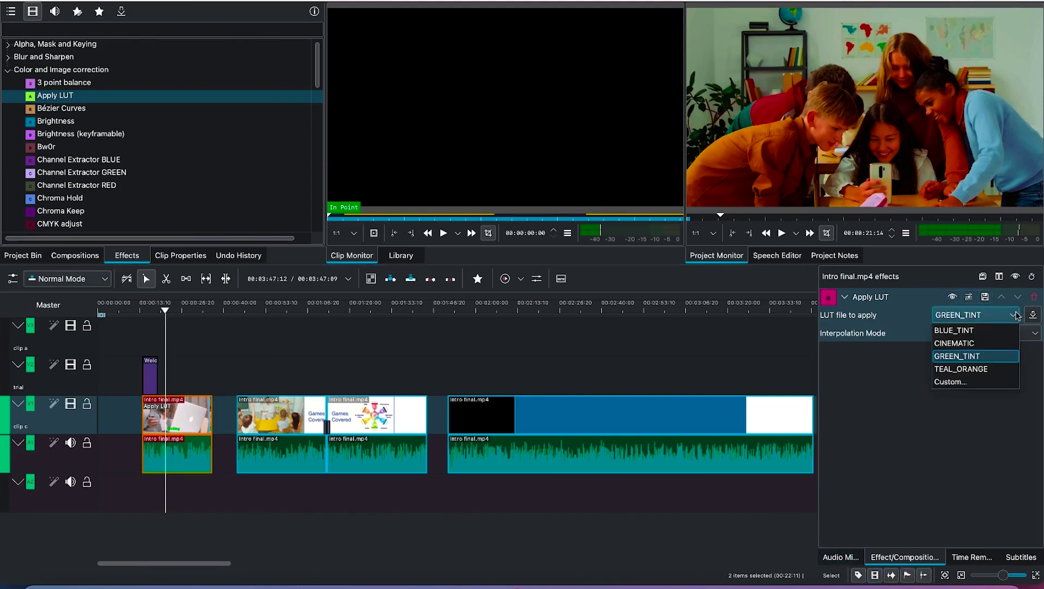
left_click(993, 345)
left_click(1004, 333)
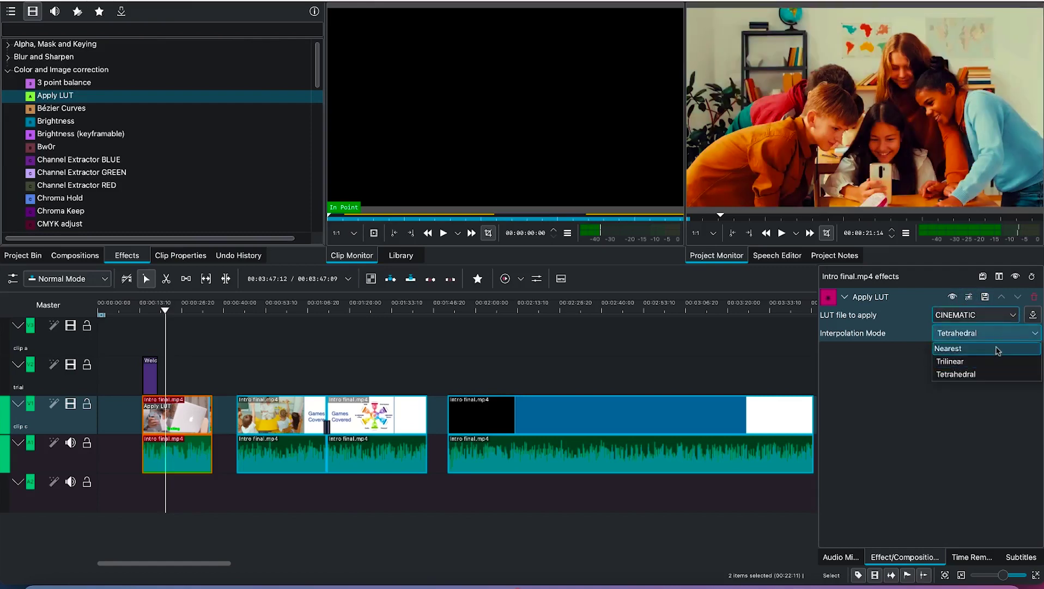
left_click(998, 350)
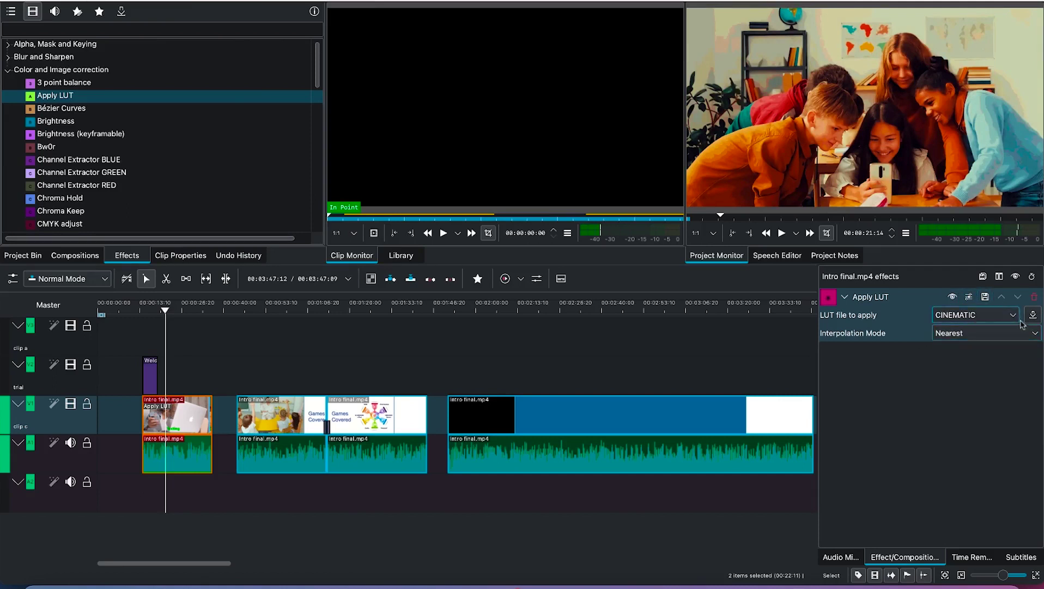
- Look over the Apply LUT preset options and play back the first clip to check its color grading
left_click(969, 298)
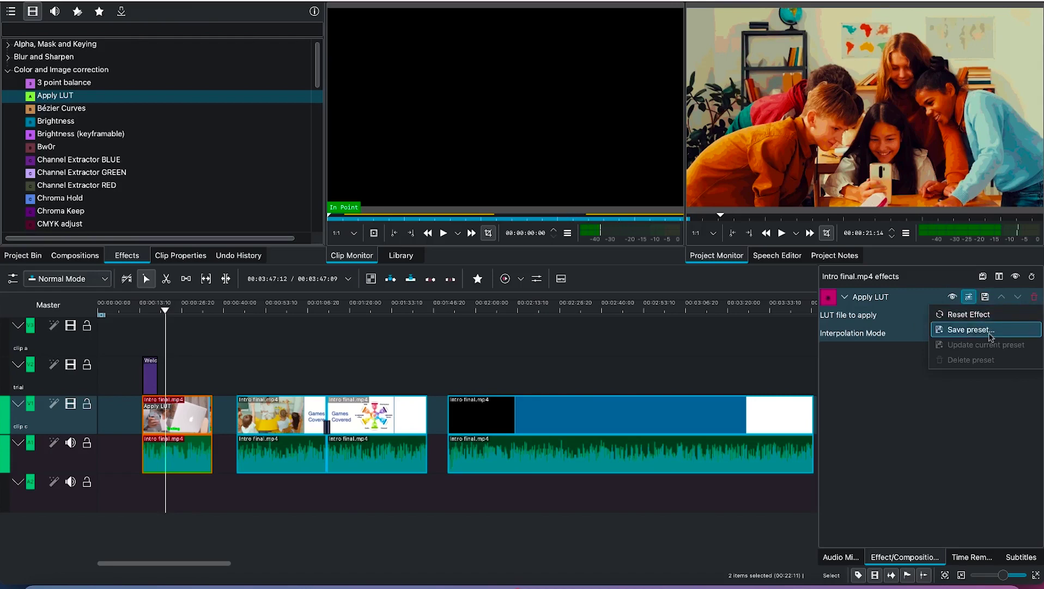
left_click(895, 410)
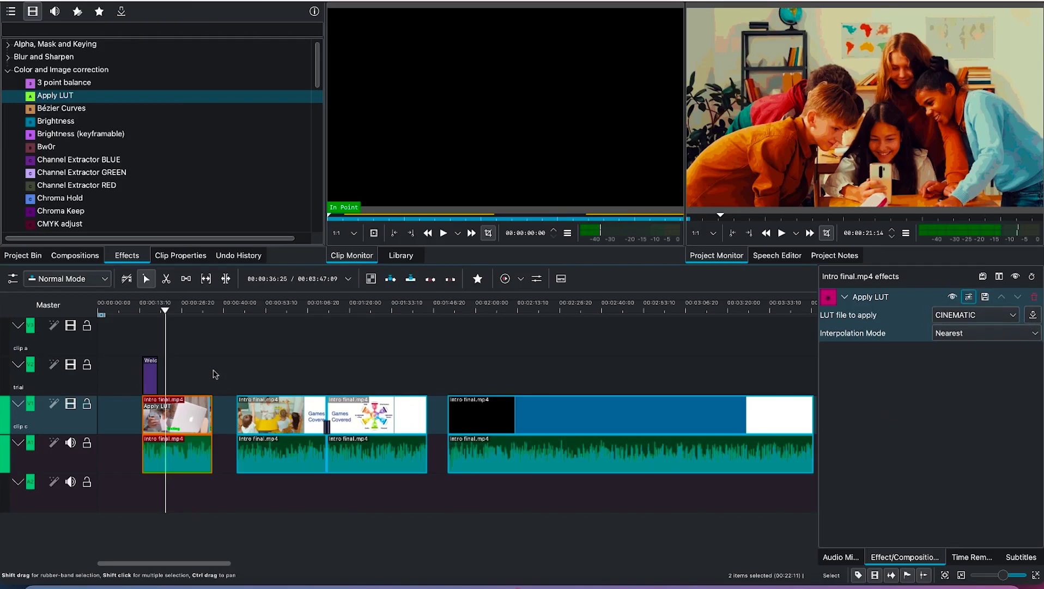
key("space")
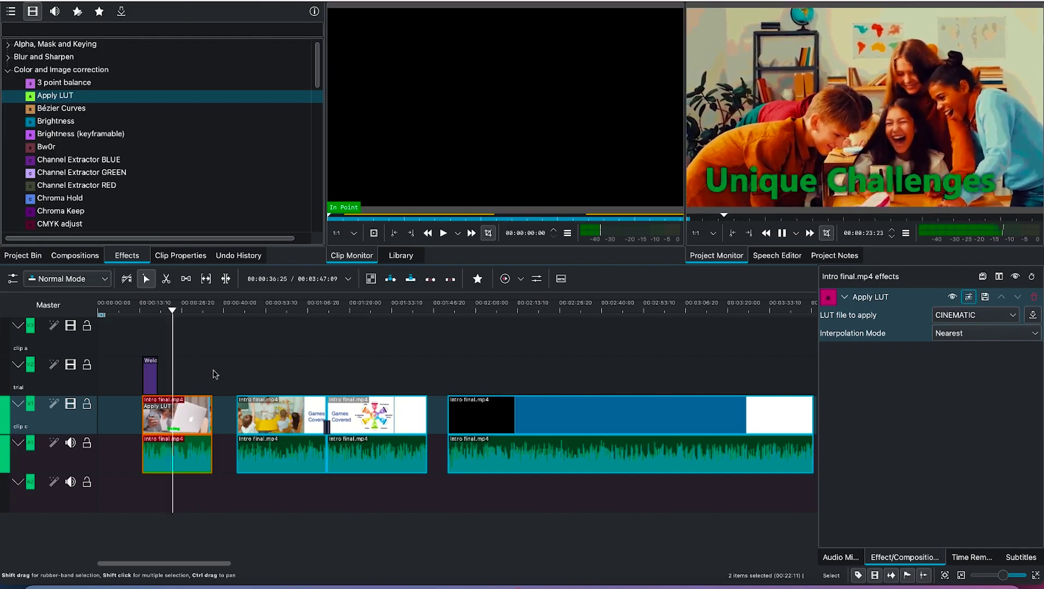
key("space")
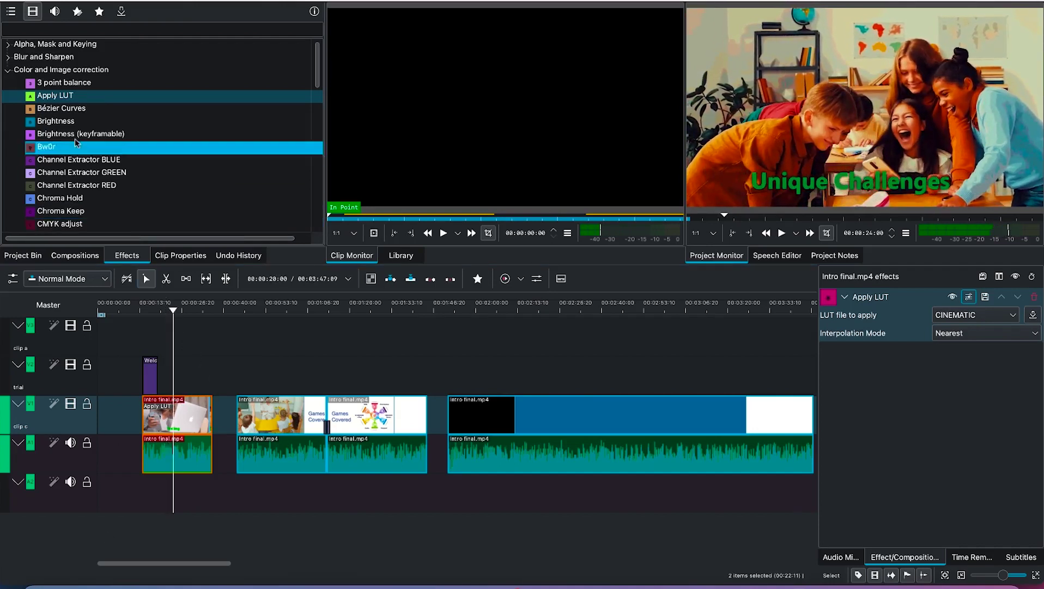
- Look over the Motion video effects, the Audio group of audio effects, and the clip properties of Intro final.mp4
left_click(8, 71)
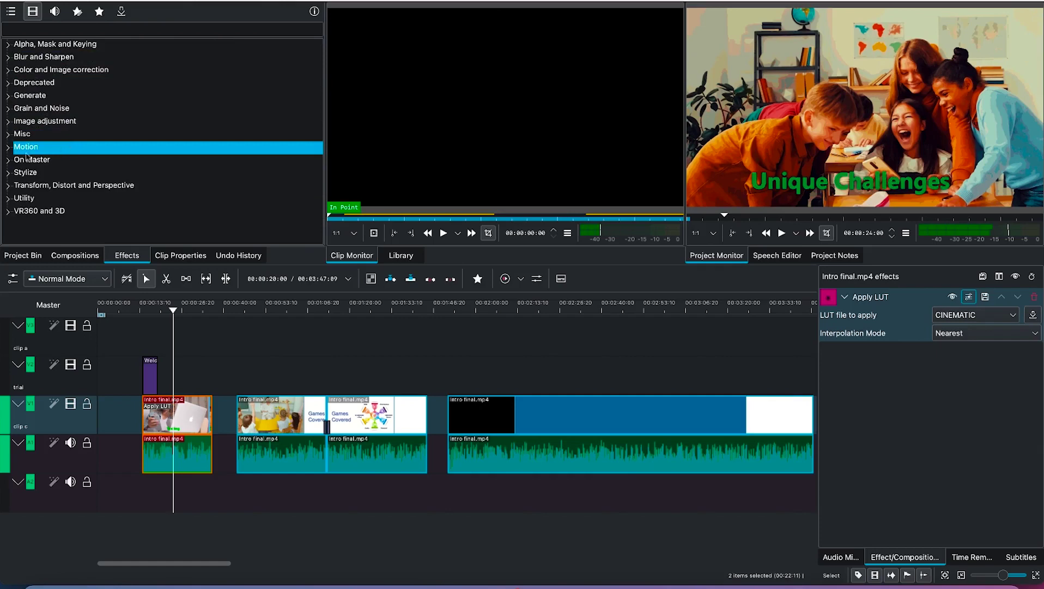
left_click(8, 148)
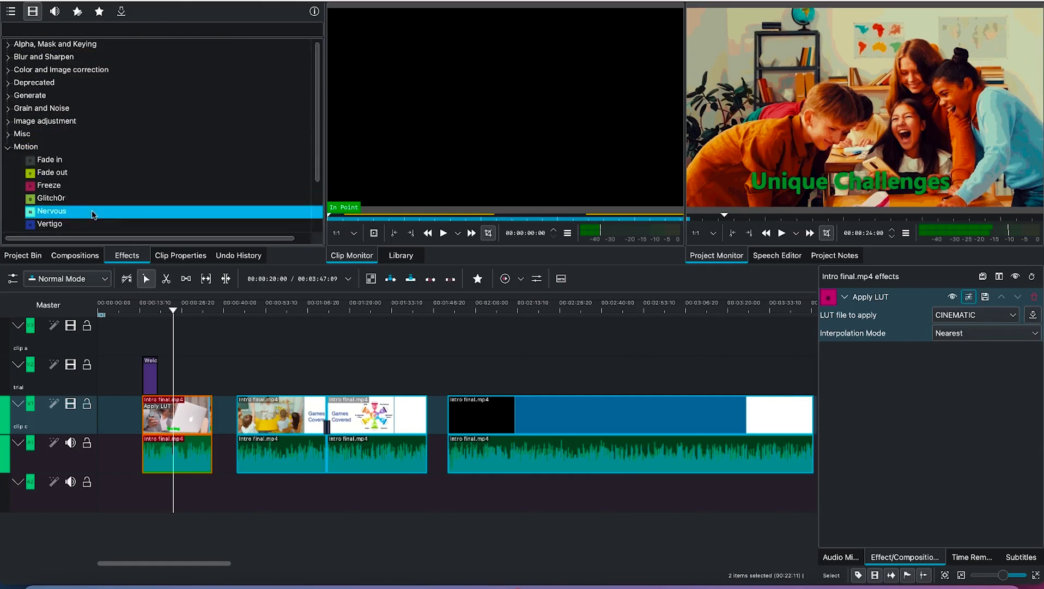
scroll(93, 211, "down", 2)
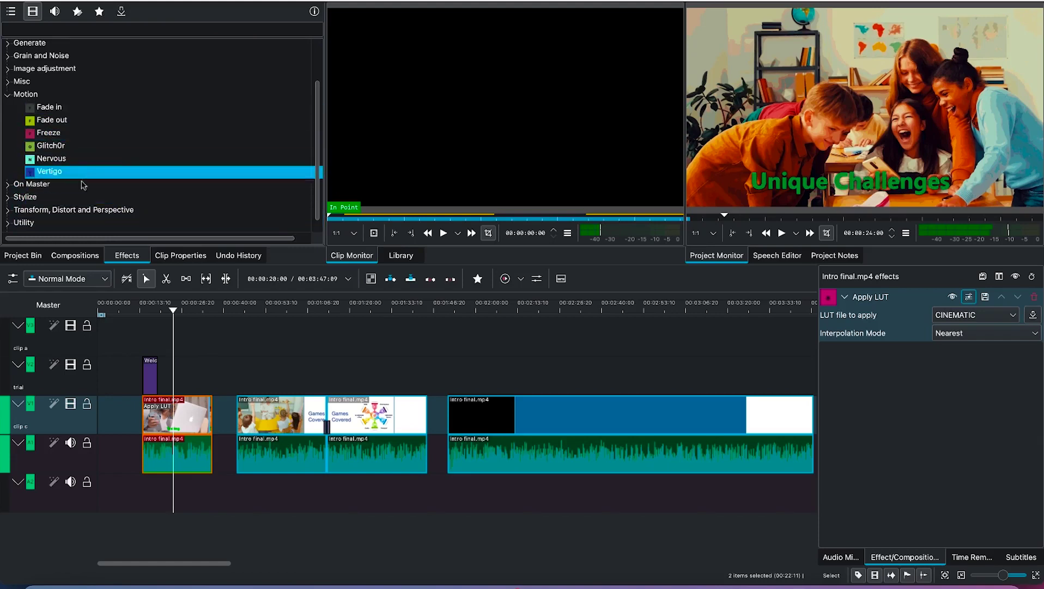
left_click(54, 11)
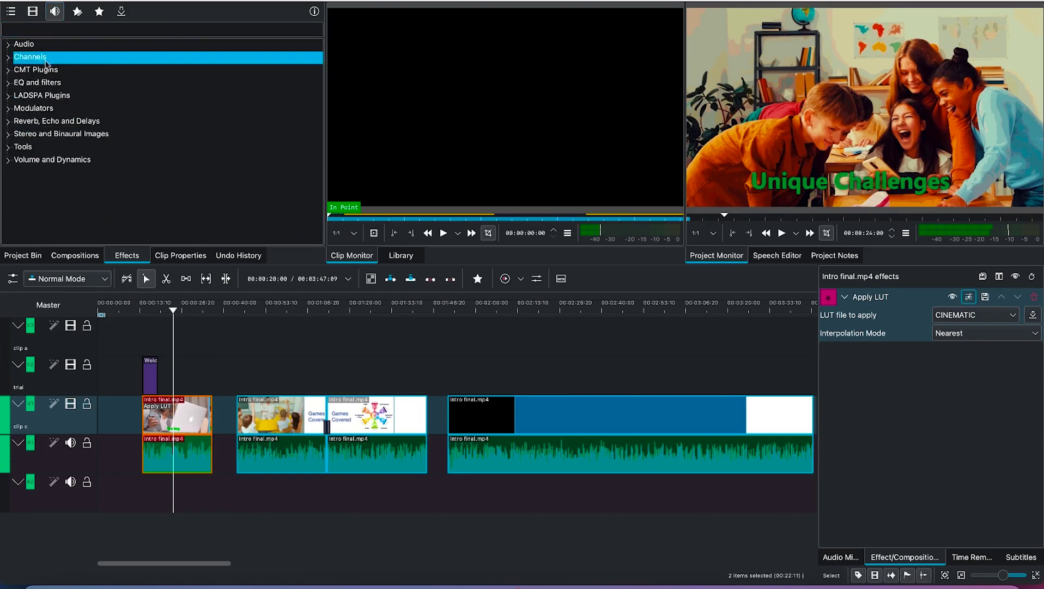
left_click(8, 44)
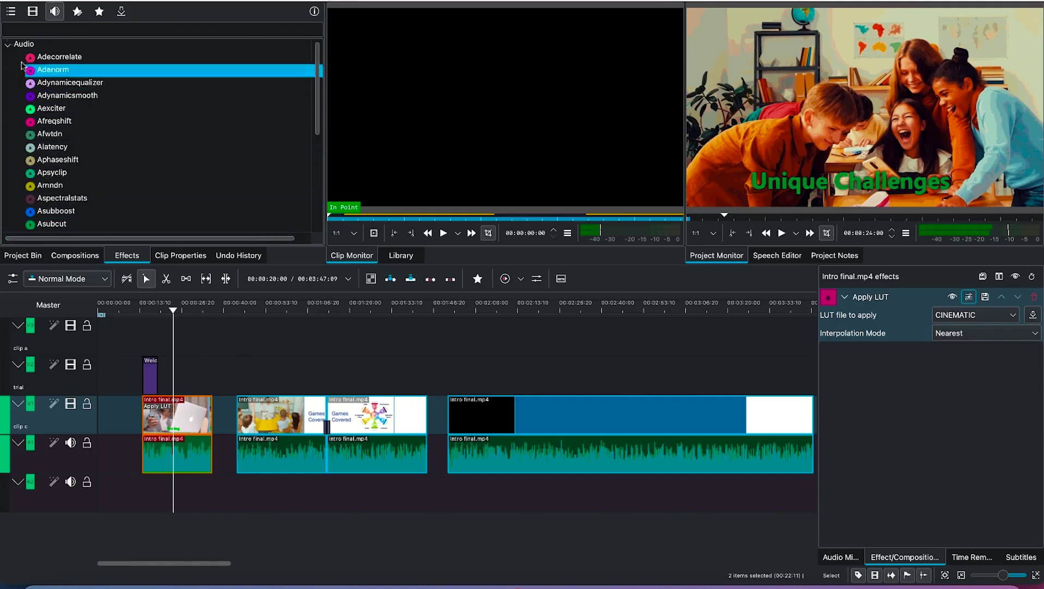
left_click(8, 45)
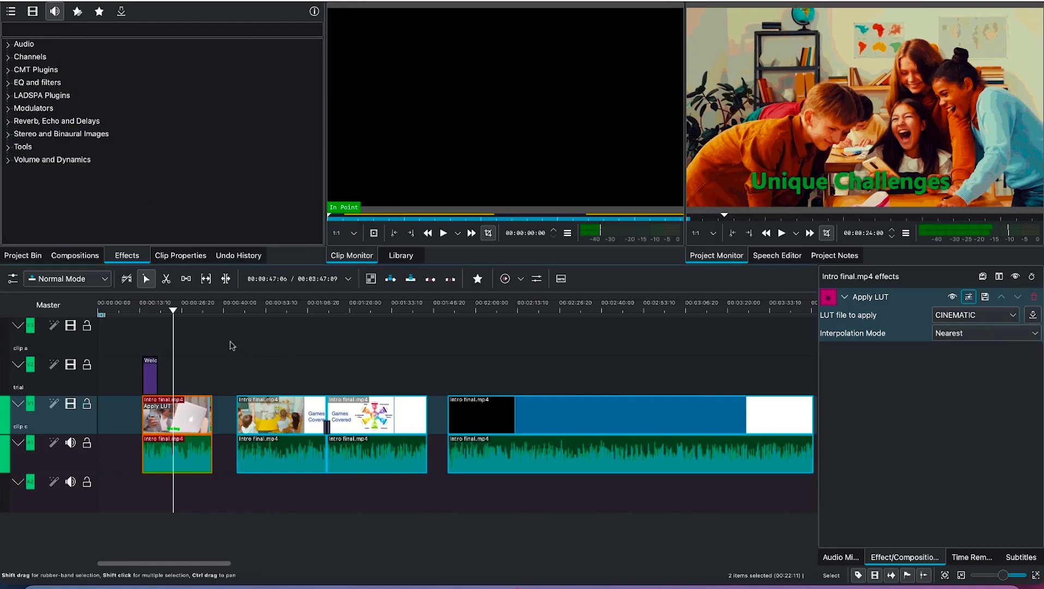
left_click(189, 257)
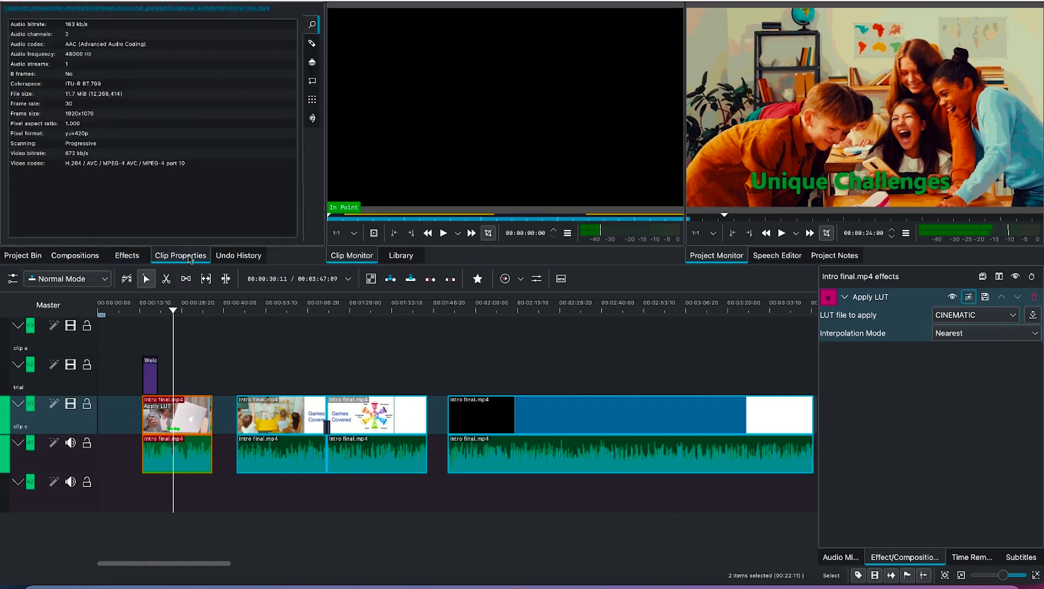
- Step back and forth through the undo history, settle on the Add effect Apply LUT state, and return to the project bin
left_click(238, 256)
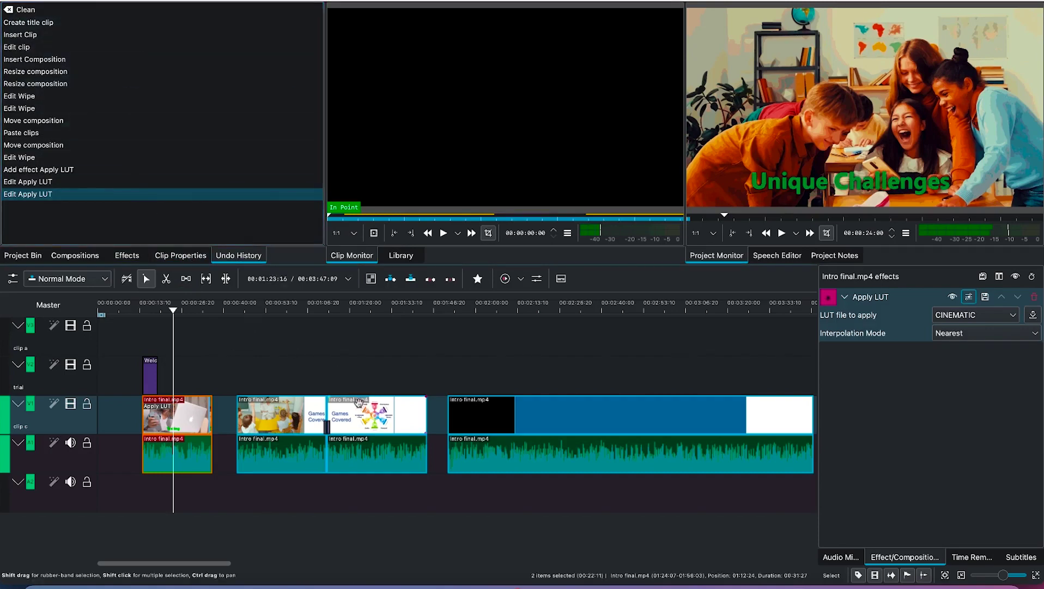
left_click(55, 145)
left_click(55, 109)
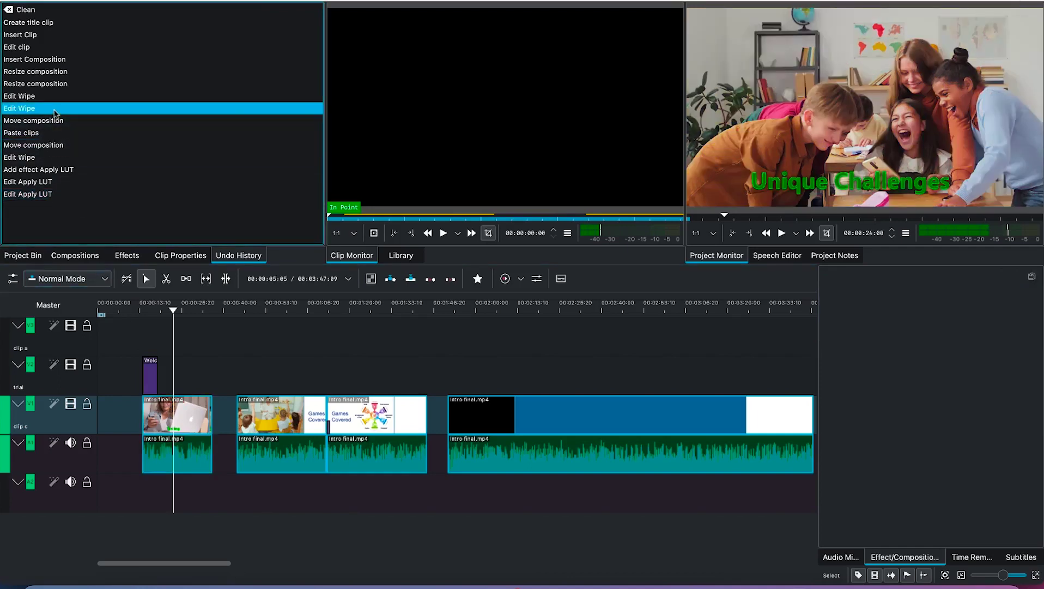
left_click(55, 85)
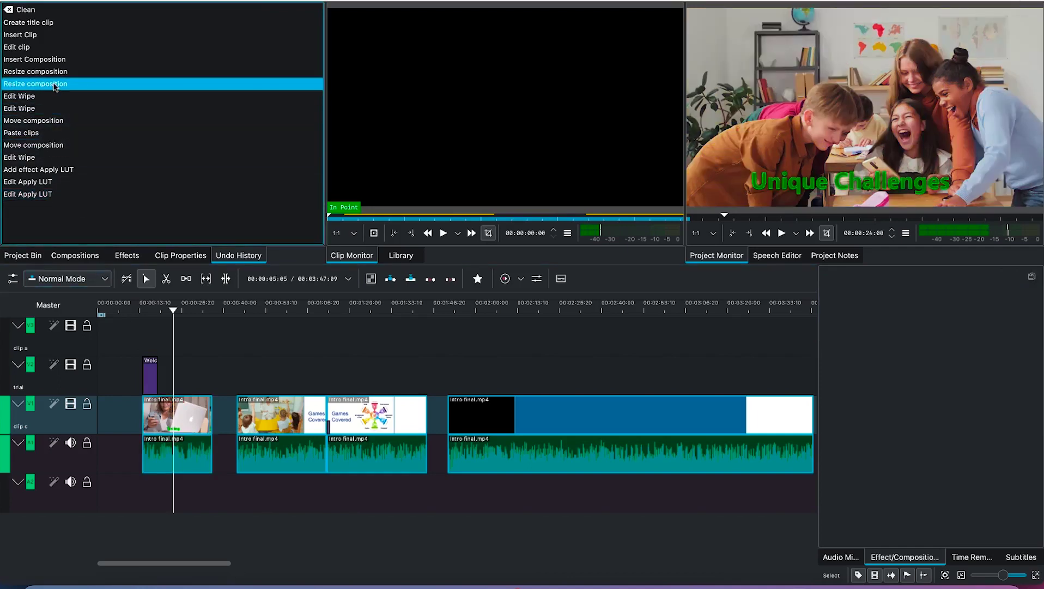
left_click(61, 170)
left_click(59, 152)
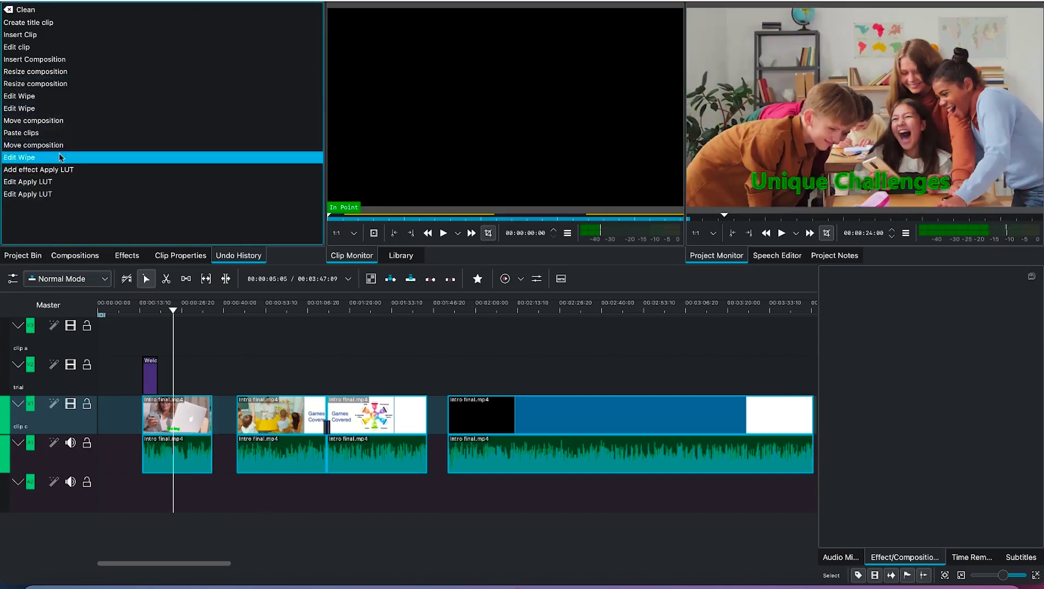
left_click(69, 170)
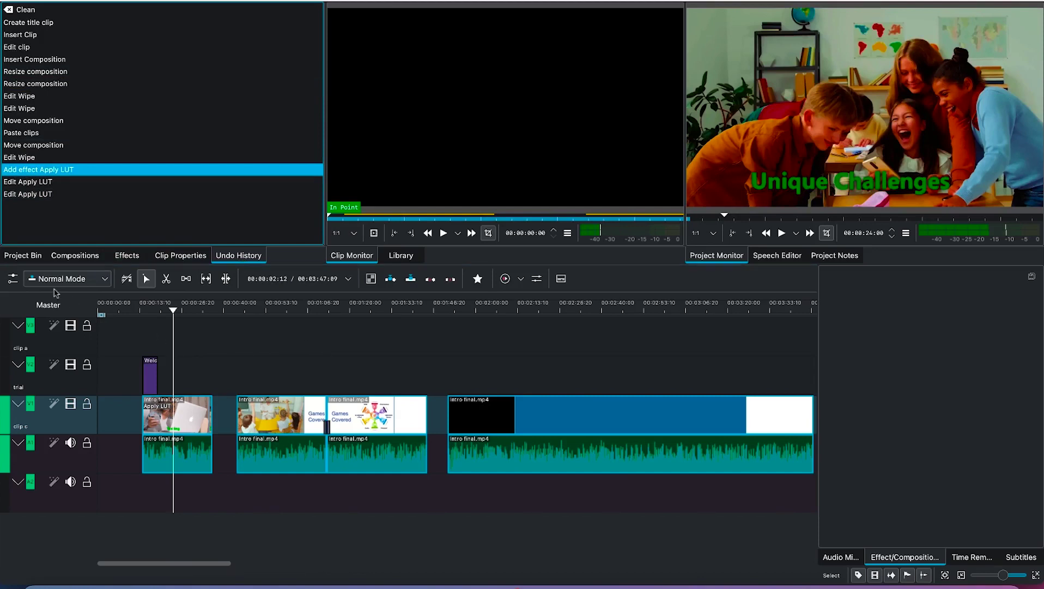
left_click(13, 255)
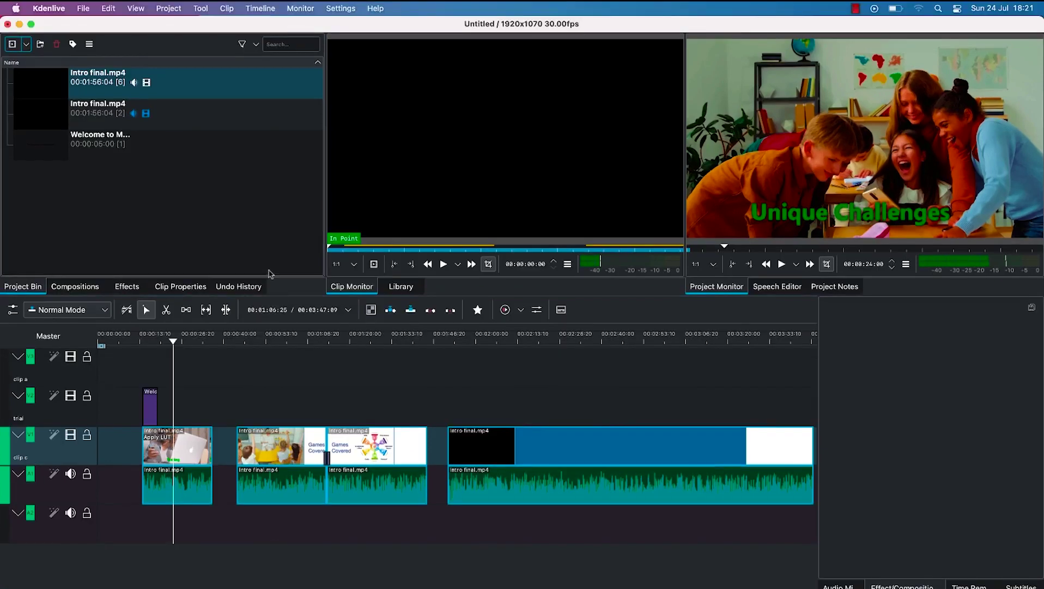
- Save the project as Kdenlive1 in Documents/YouTube/Kdenlive for beginners and accept moving the temporary files to the new location
left_click(163, 9)
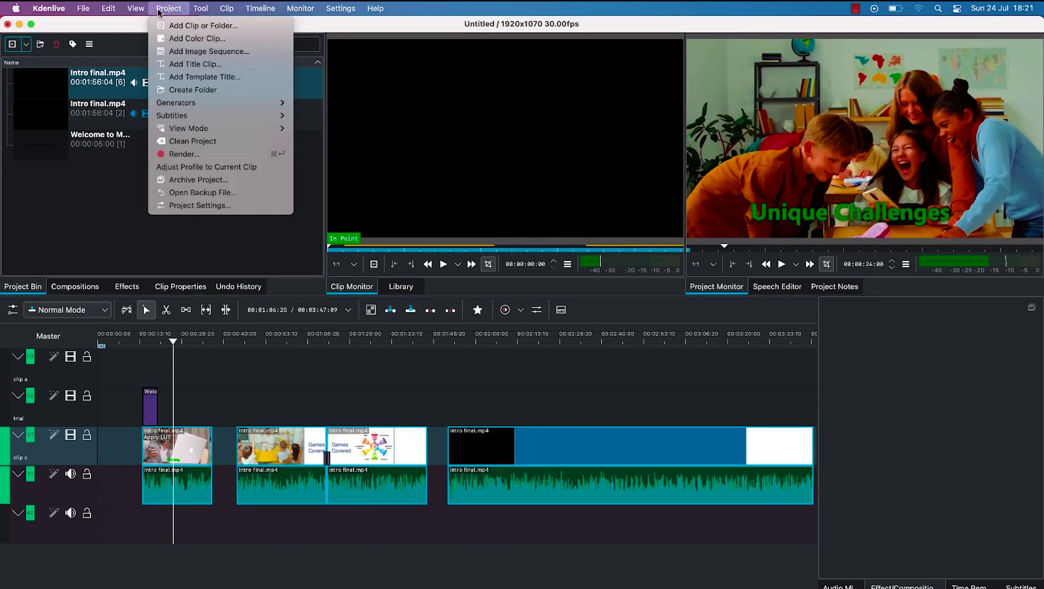
mouse_move(95, 5)
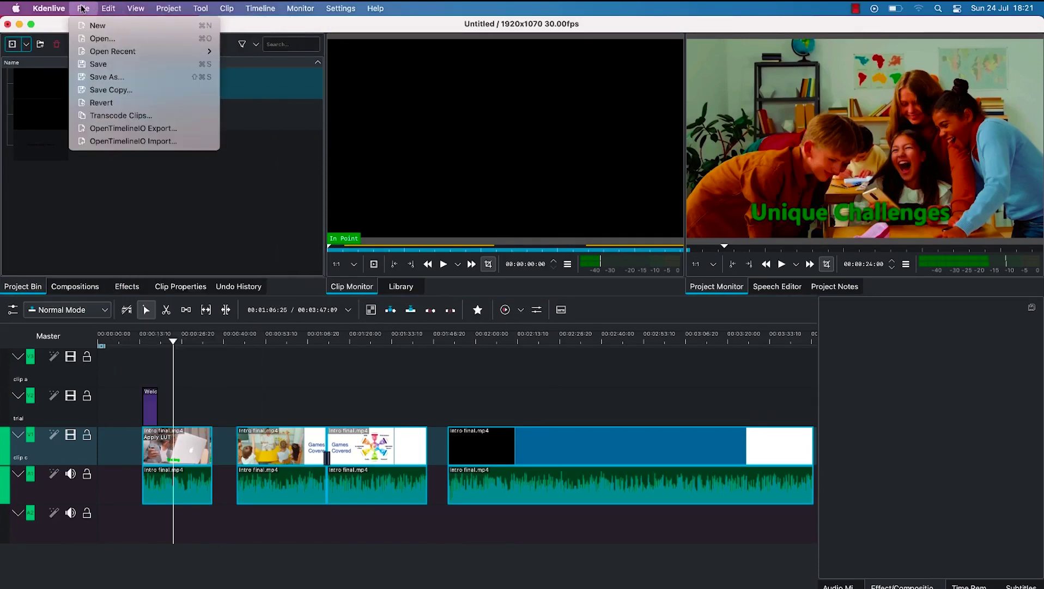
left_click(99, 68)
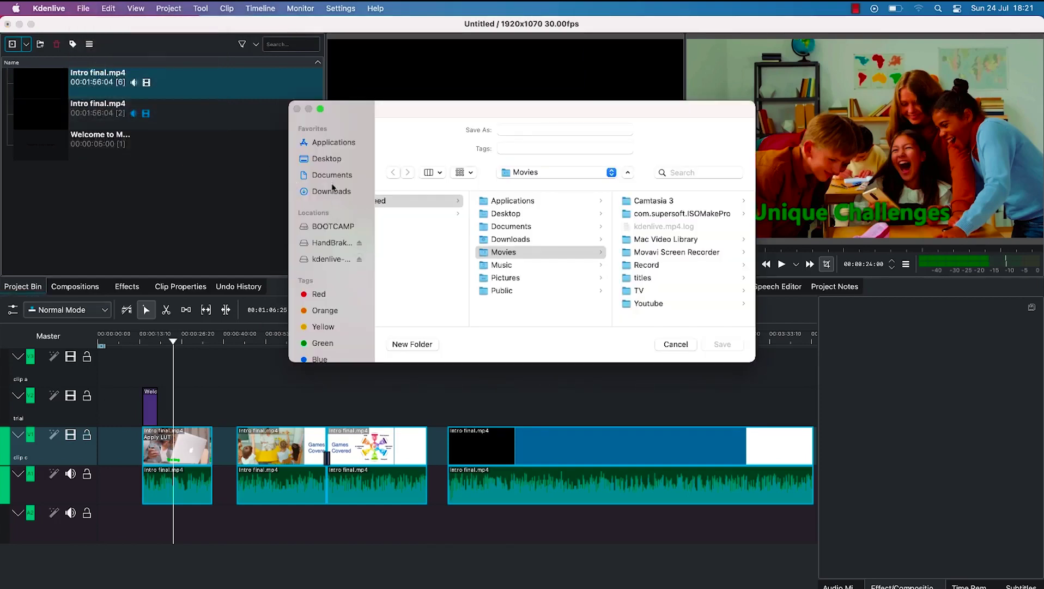
left_click(332, 175)
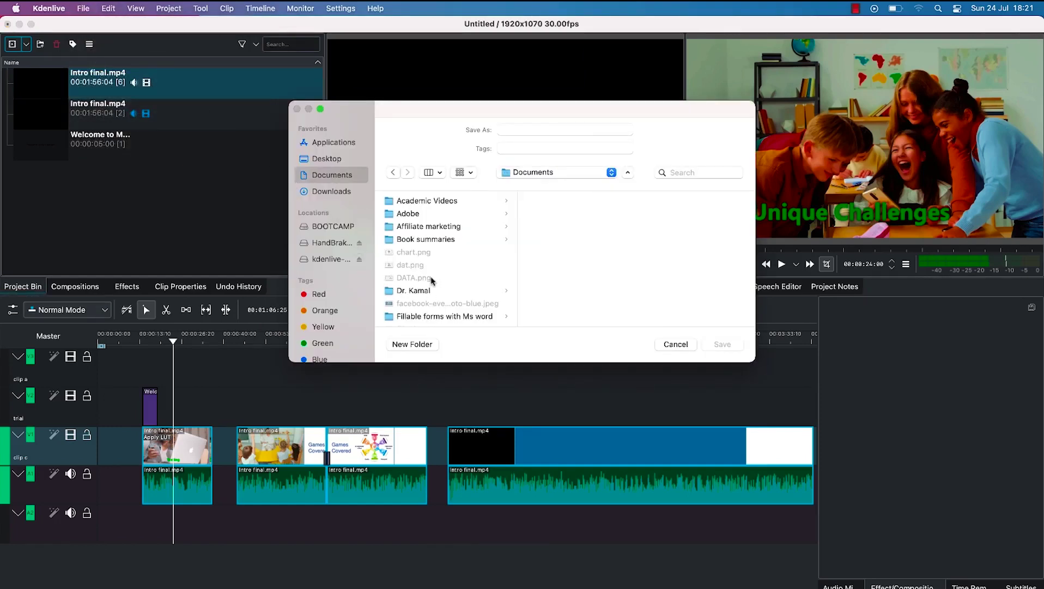
scroll(431, 289, "down", 10)
left_click(417, 315)
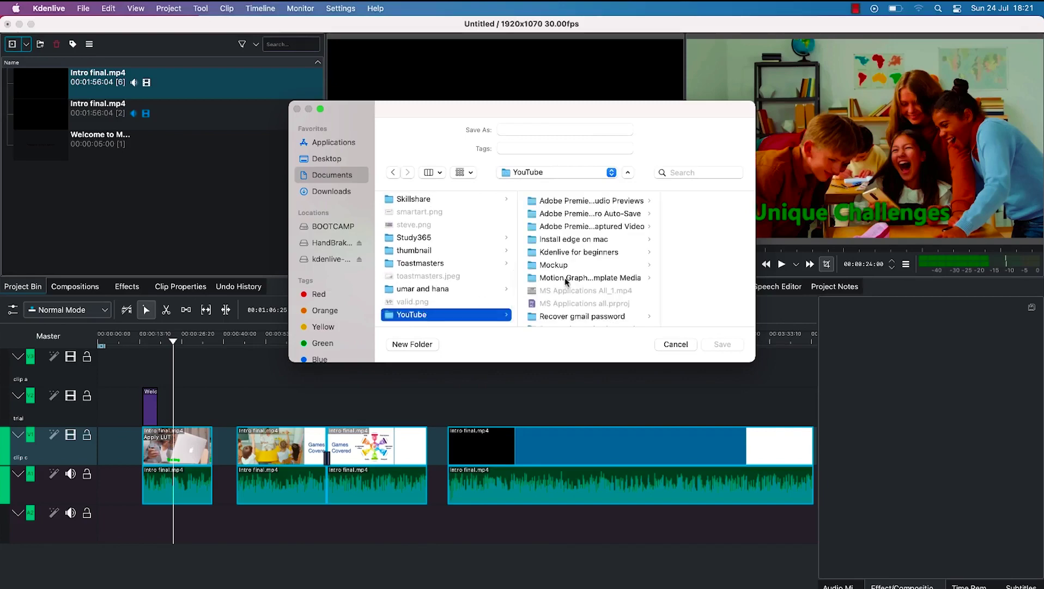
left_click(568, 255)
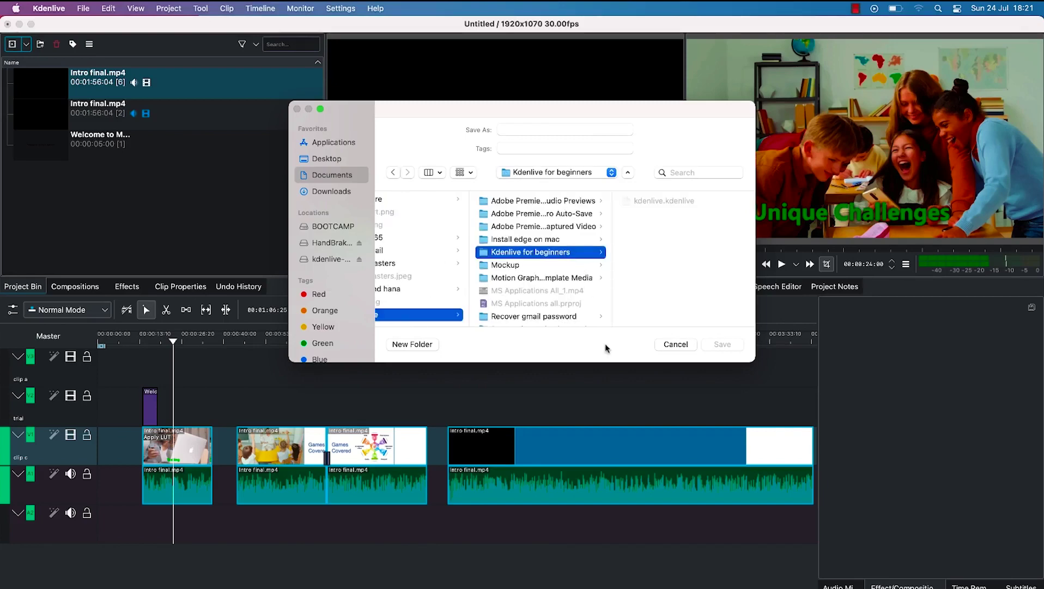
left_click(519, 127)
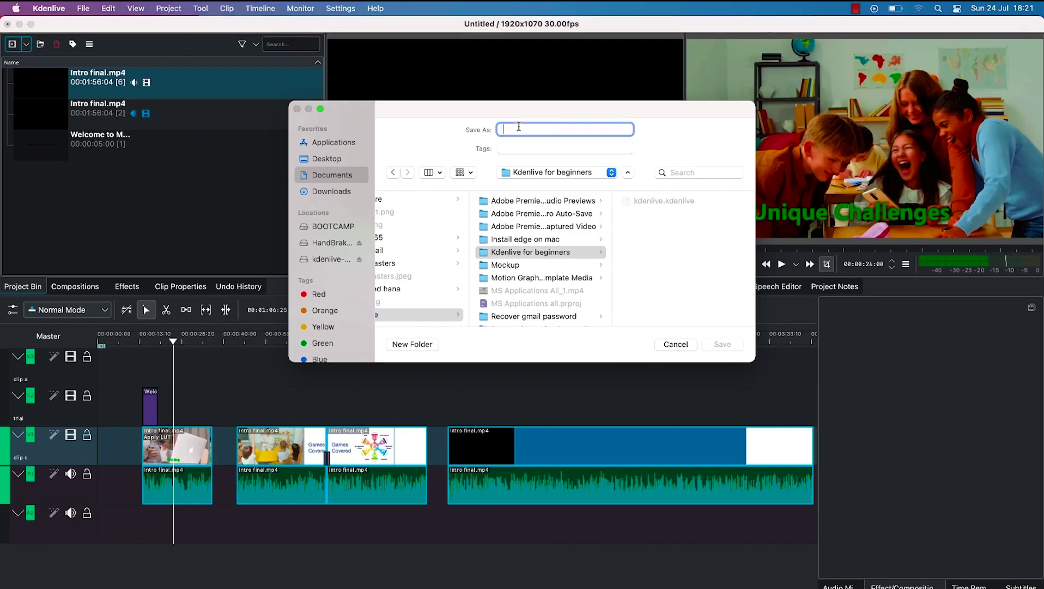
type("Kdenlive1")
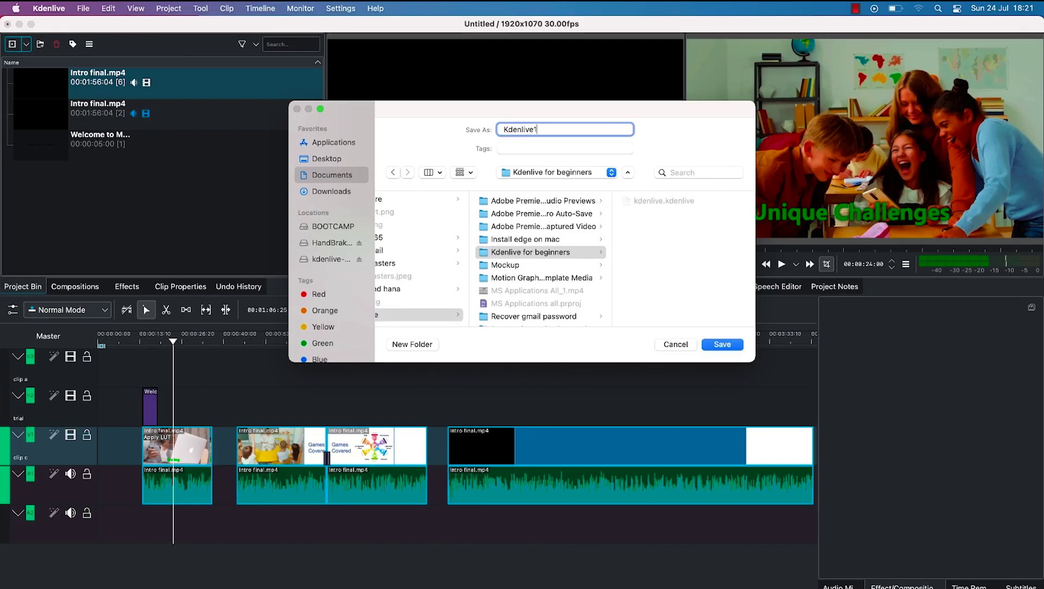
left_click(721, 345)
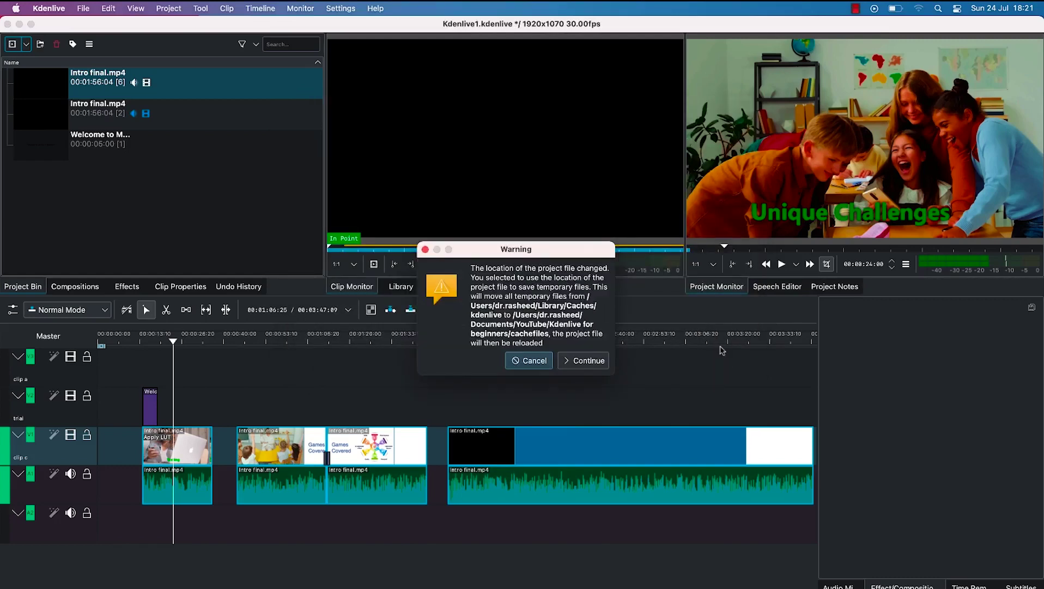
left_click(592, 360)
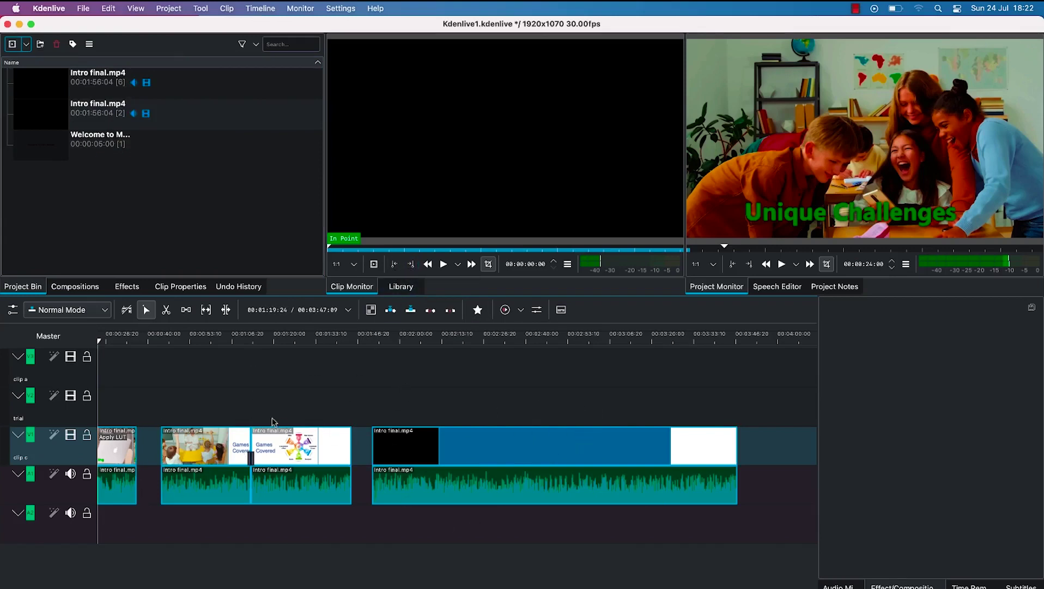
- Render the full project to Kdenlive1.mp4 with the MP4-H264/AAC preset and remove the finished job from the queue
left_click(163, 15)
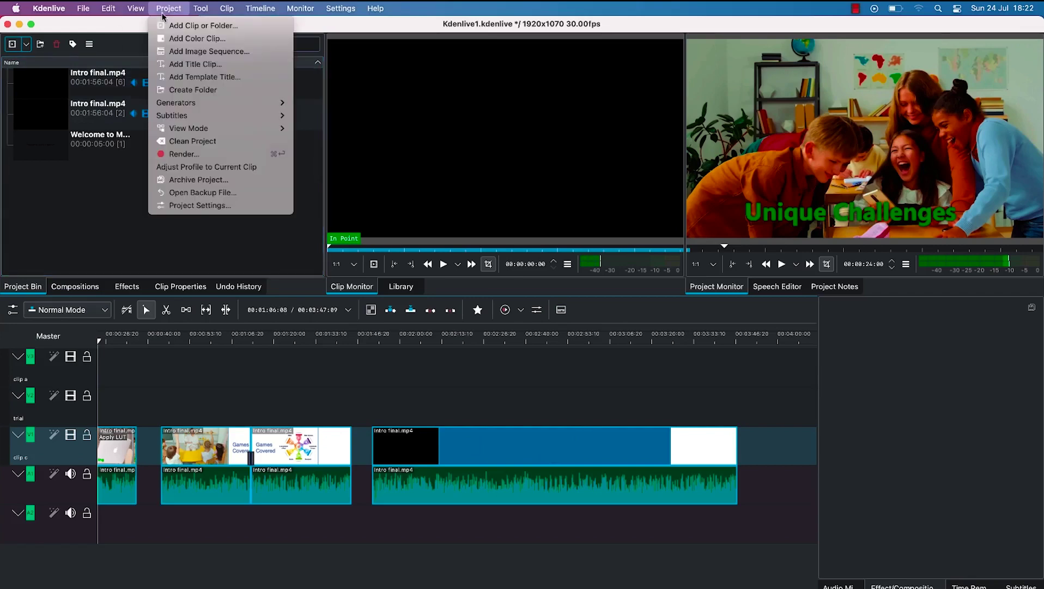
left_click(183, 154)
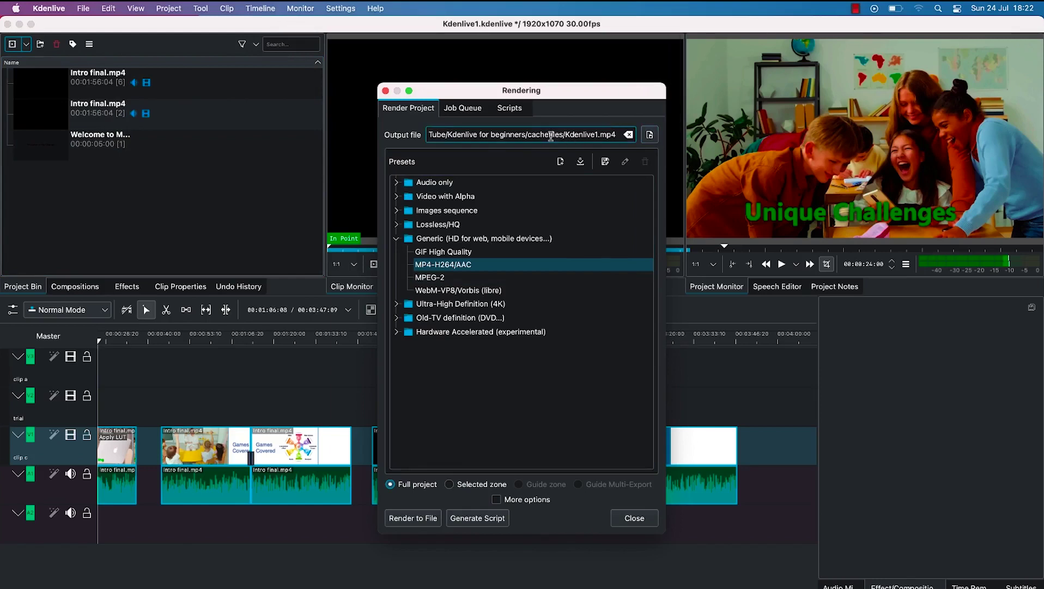
left_click(654, 137)
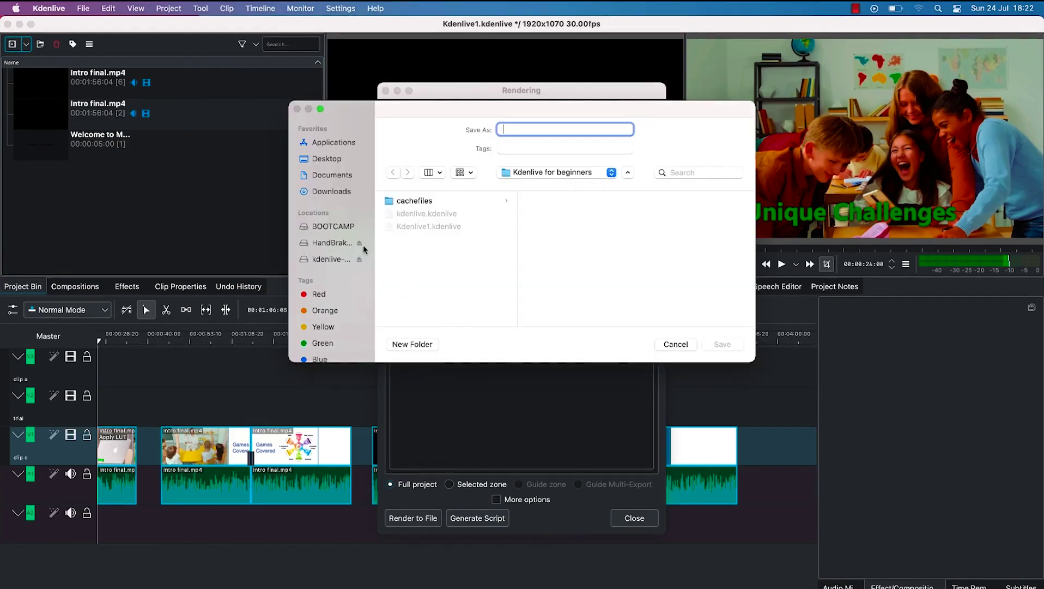
left_click(676, 343)
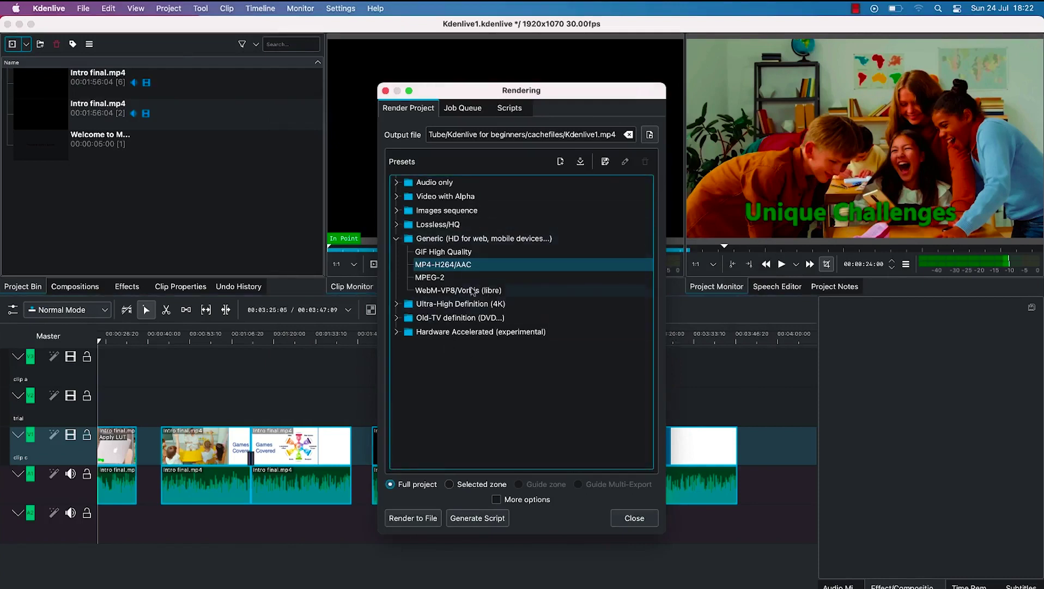
left_click(454, 266)
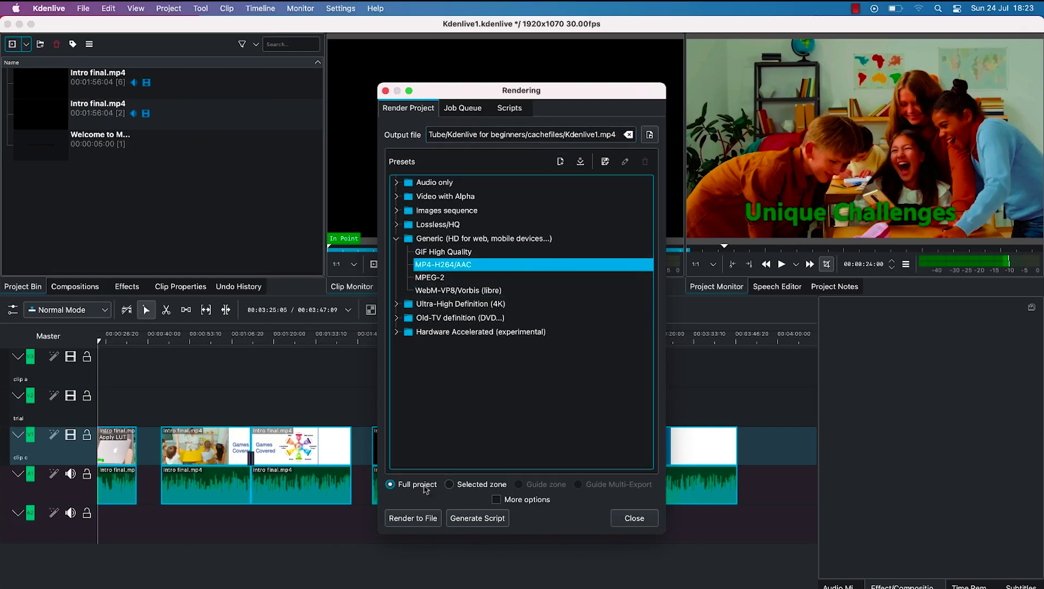
left_click(403, 522)
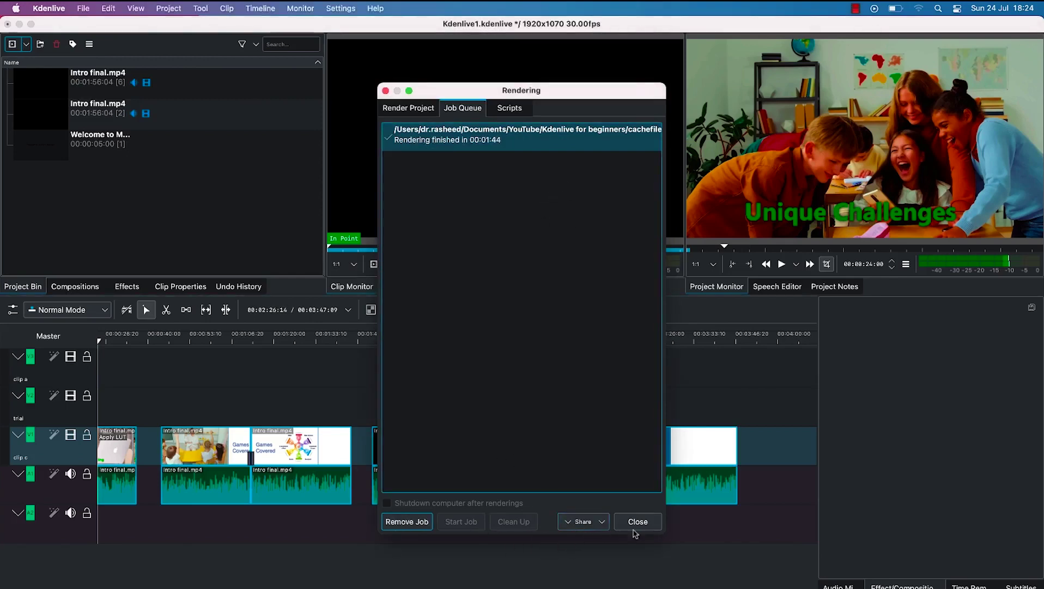
left_click(403, 521)
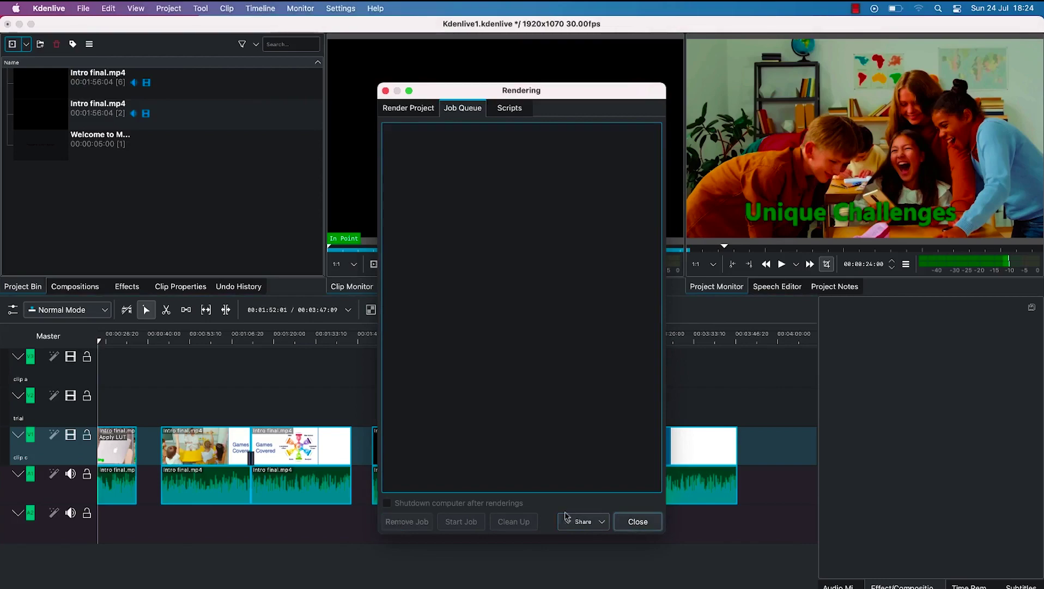
left_click(636, 521)
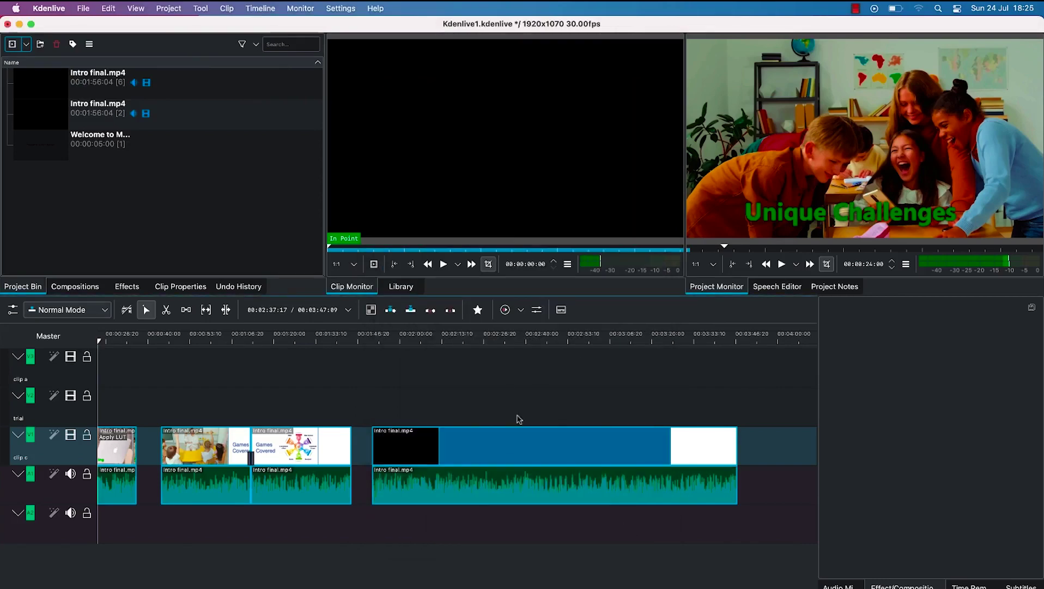
- Switch to QuickTime Player and play Kdenlive1.mp4, checking the section with the Welcome to My Channel title and pausing at 00:20
key("ctrl+Up")
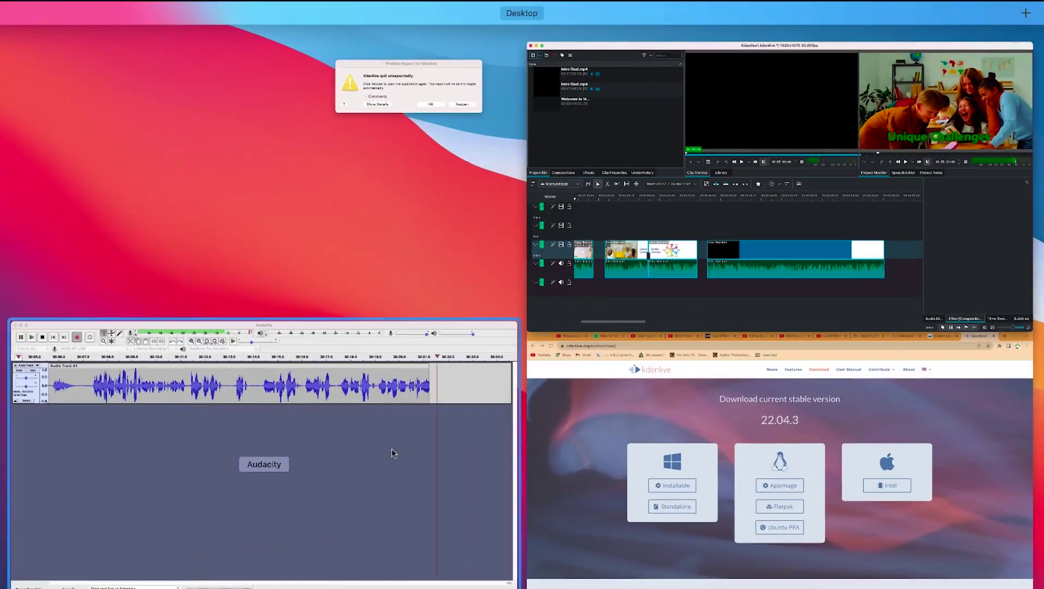
left_click(473, 270)
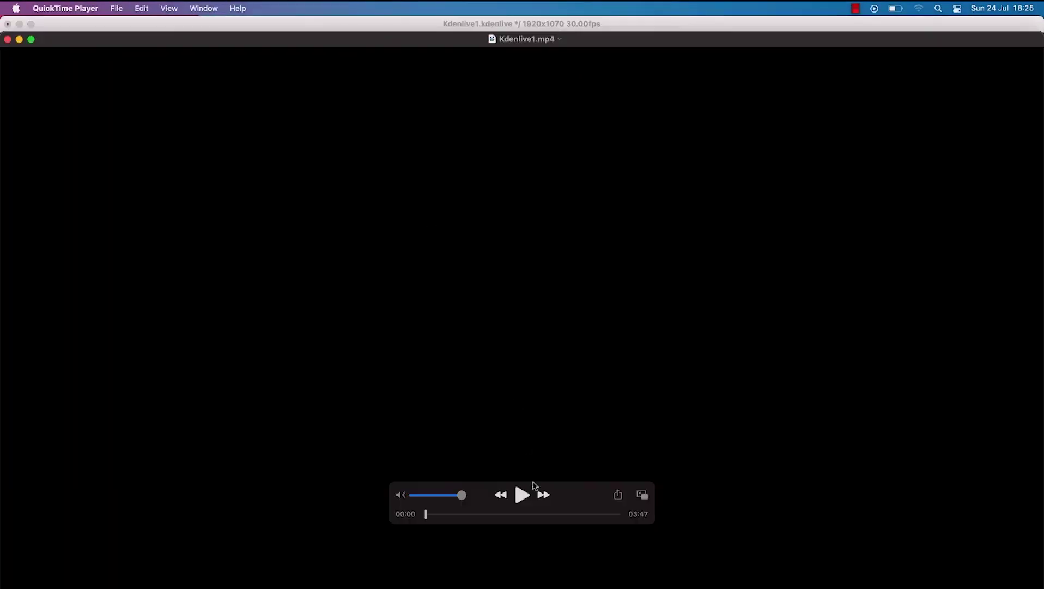
left_click(524, 496)
left_click(451, 515)
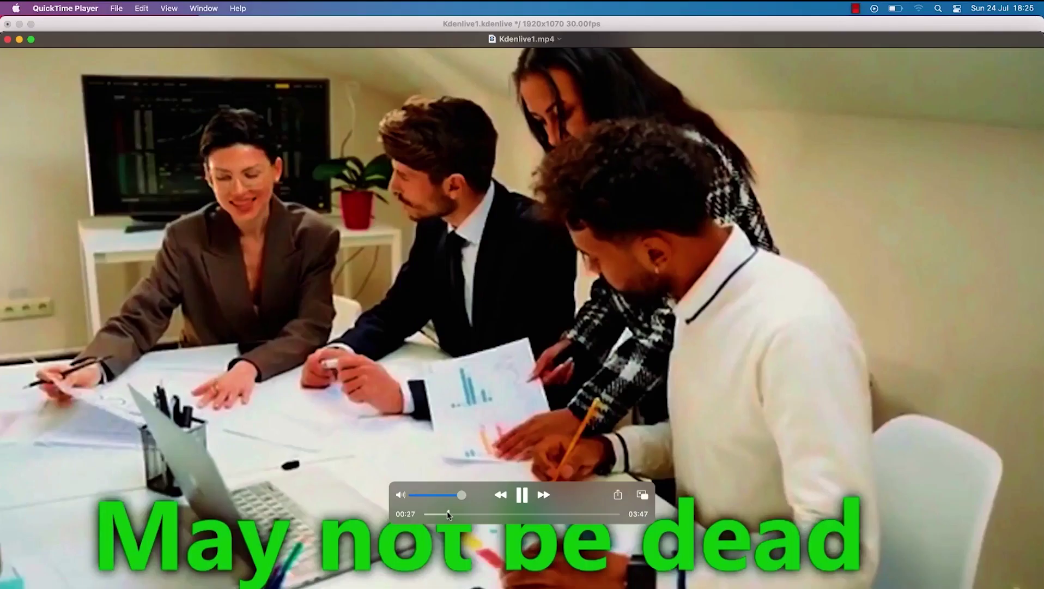
left_click(439, 514)
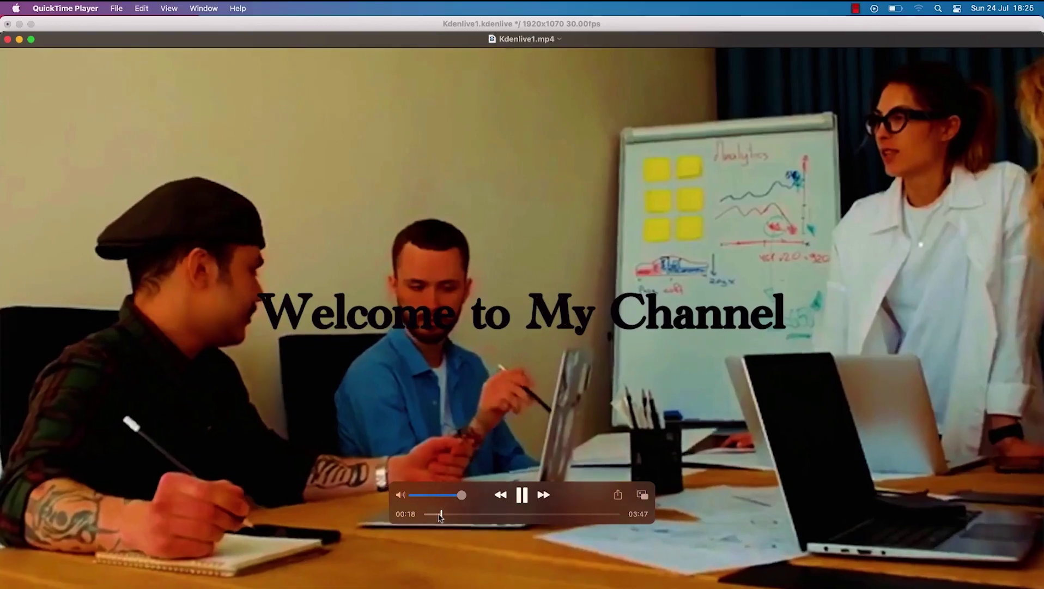
left_click(440, 515)
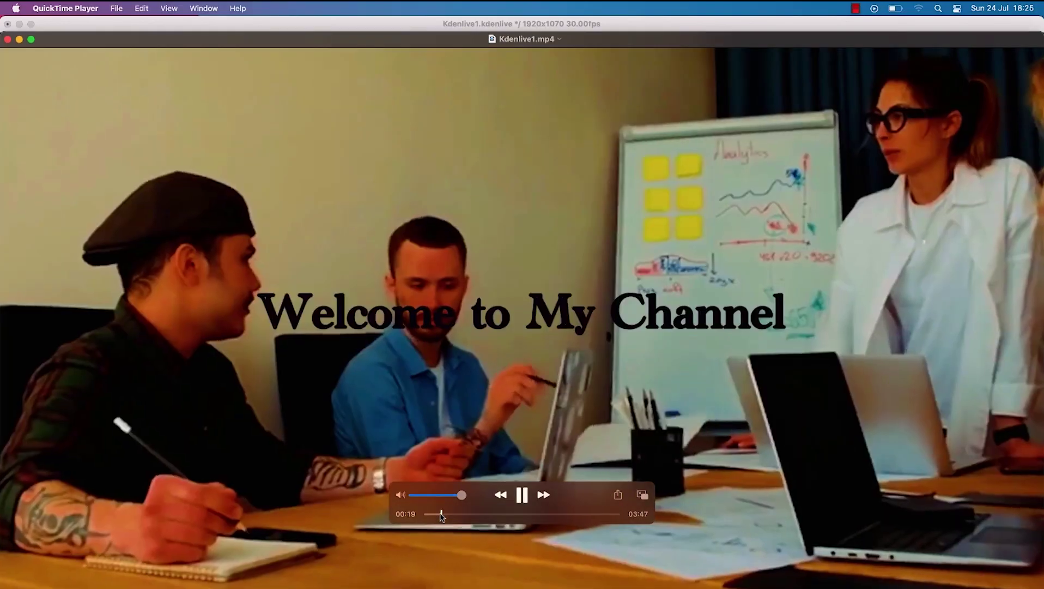
left_click(520, 497)
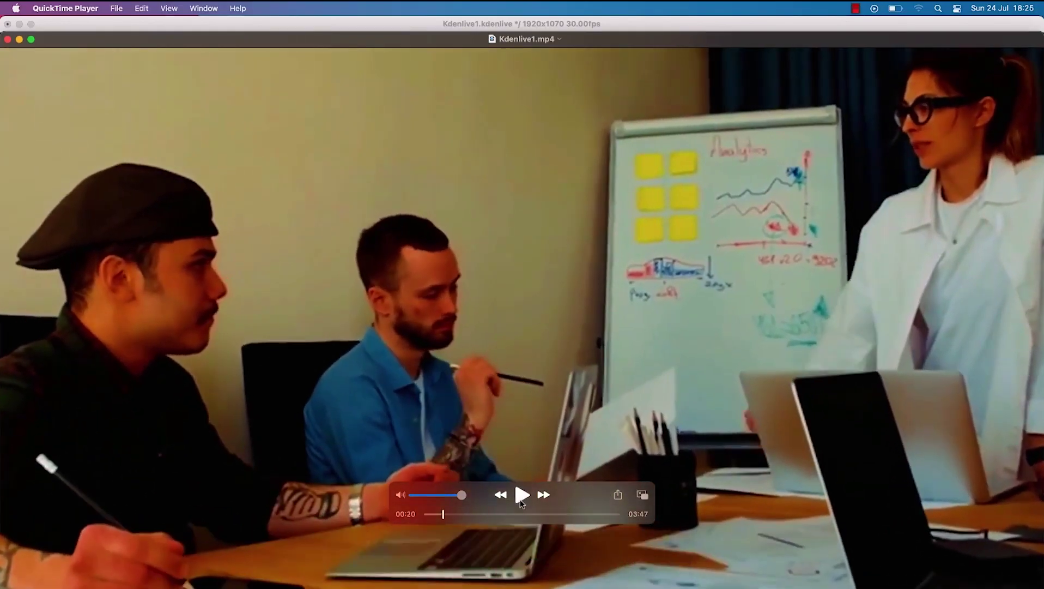